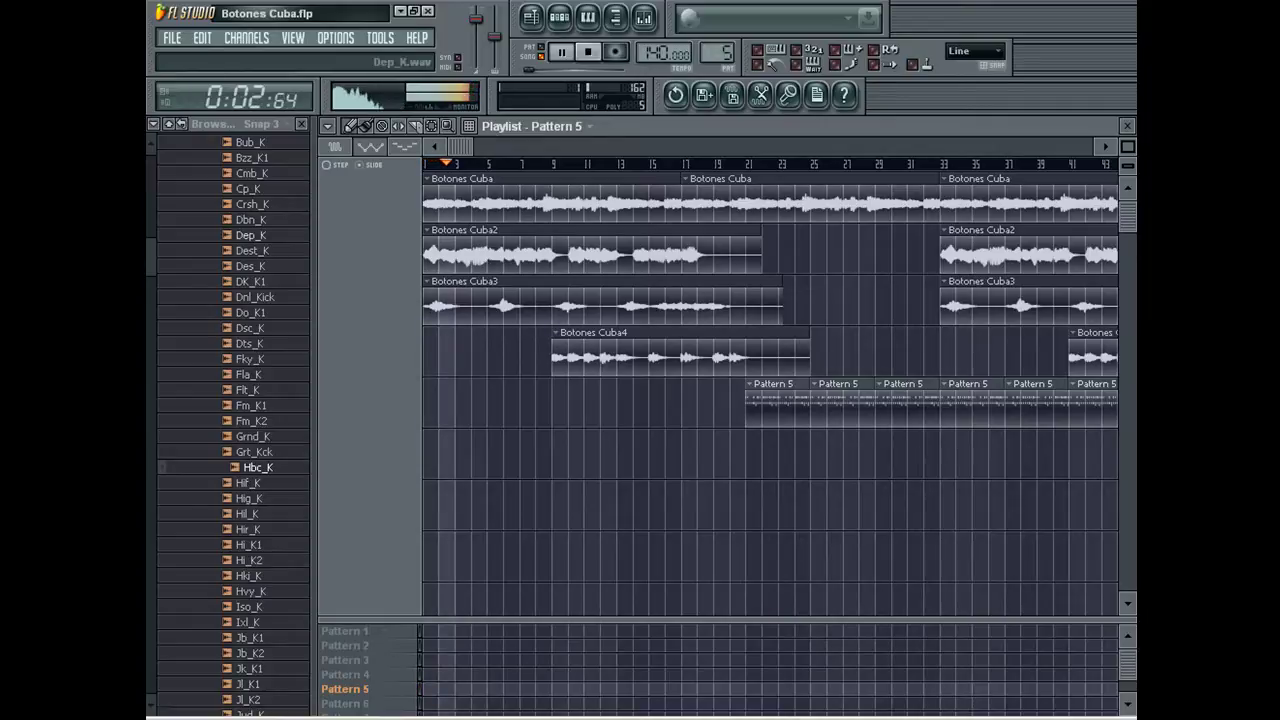
Step: Play the end of the arrangement from about bar 63 to check how the last bars finish
scroll(230, 420, "down", 15)
left_click_drag(460, 147, 1128, 146)
left_click(635, 163)
key("space")
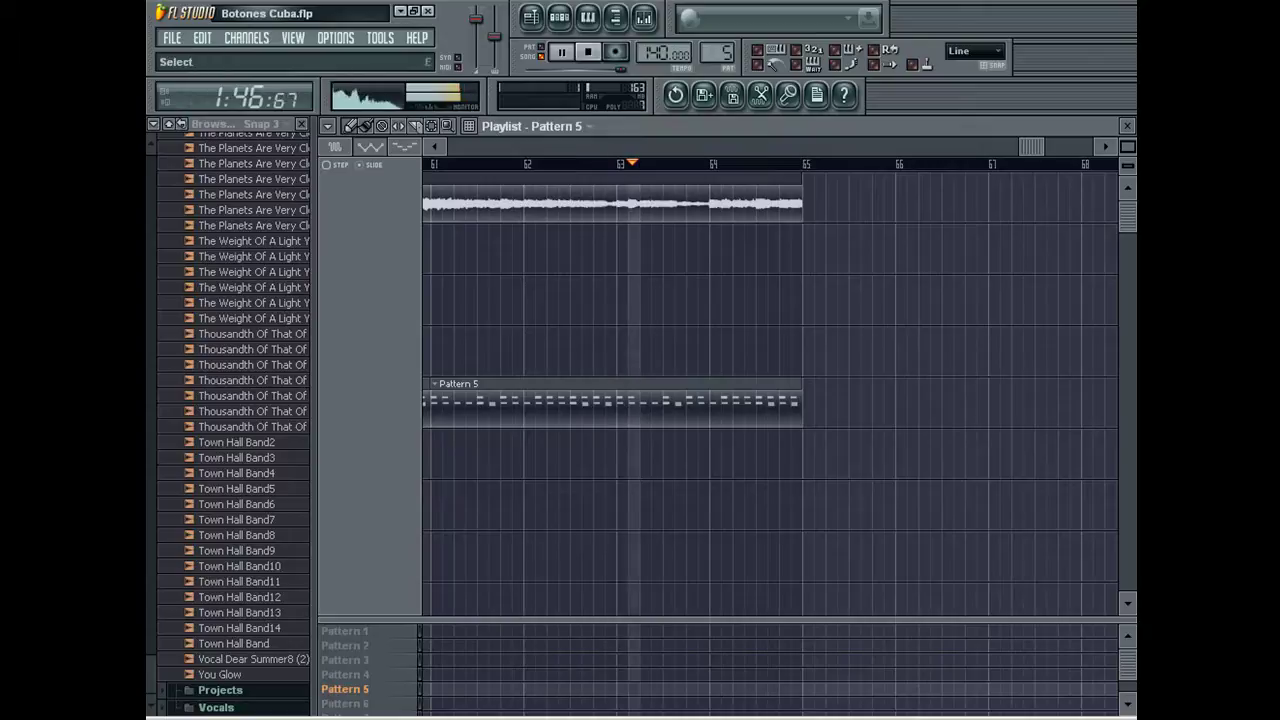
left_click_drag(1031, 147, 1128, 141)
key("space")
key("space")
Step: Slice the last Pattern 5 clip in bar 64 and delete the short piece just before its final part
left_click_drag(531, 370, 518, 448)
key("ctrl+z")
left_click_drag(531, 370, 518, 448)
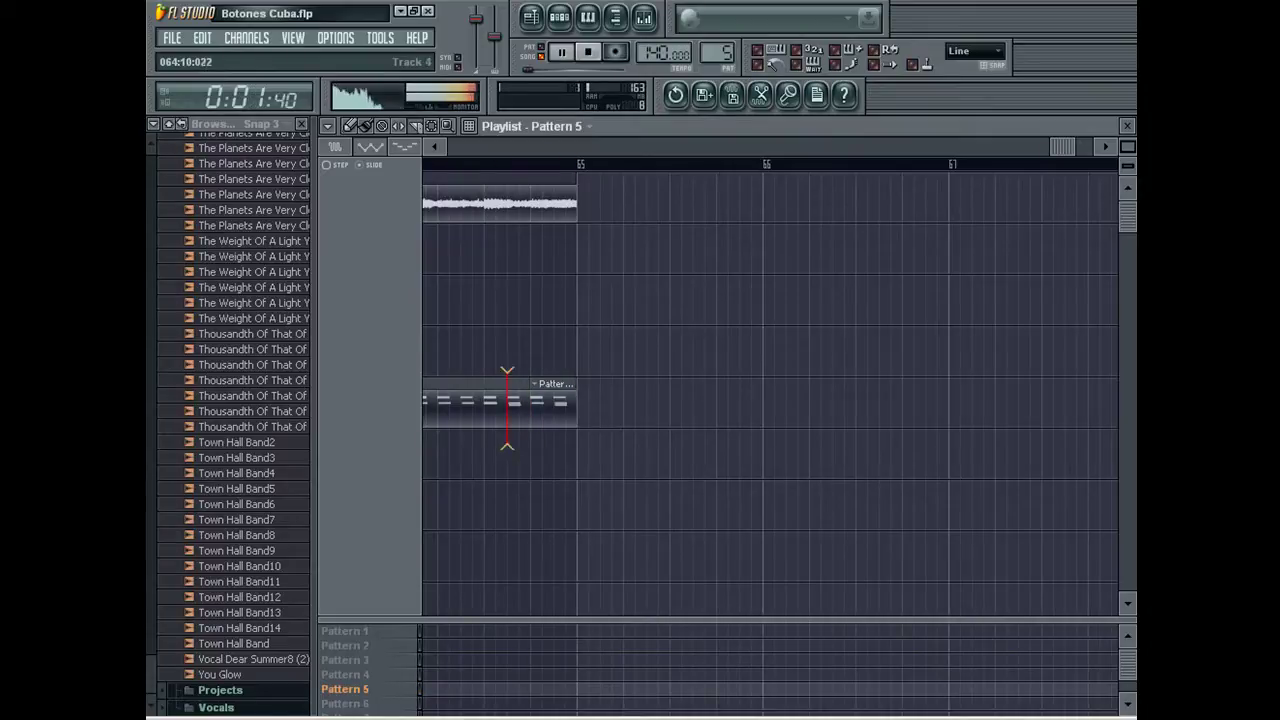
key("space")
right_click(518, 406)
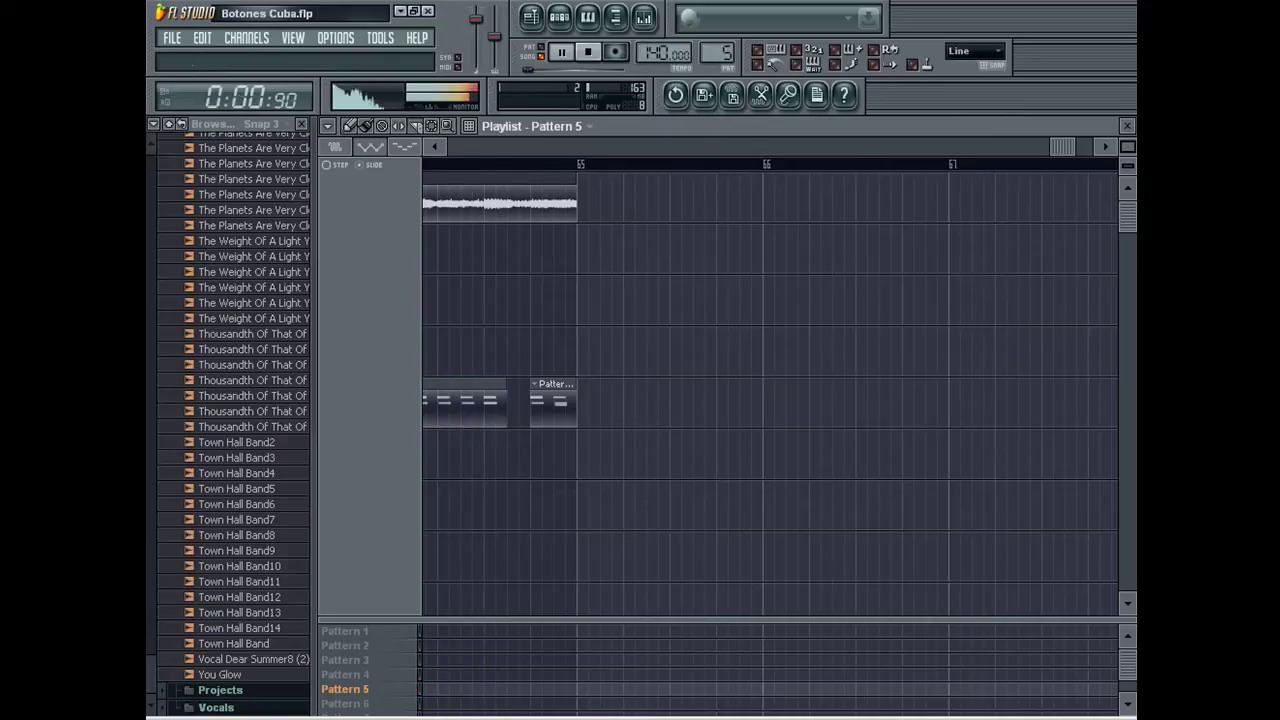
Step: Slice the remaining end piece of Pattern 5 before bar 65 in half and delete its last part
key("ctrl+z")
left_click_drag(554, 362, 553, 460)
key("space")
key("space")
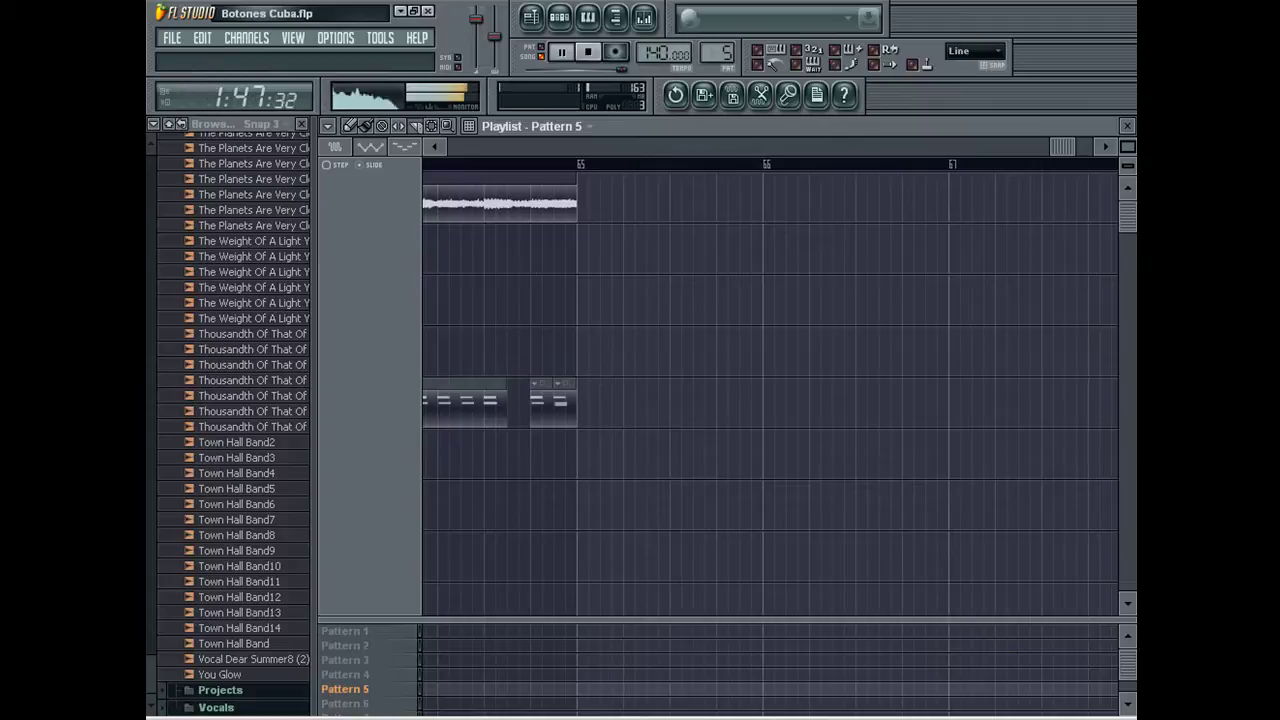
right_click(565, 406)
Step: Duplicate all playlist clips so that the copy starts at bar 65, and clear the selection
key("ctrl+a")
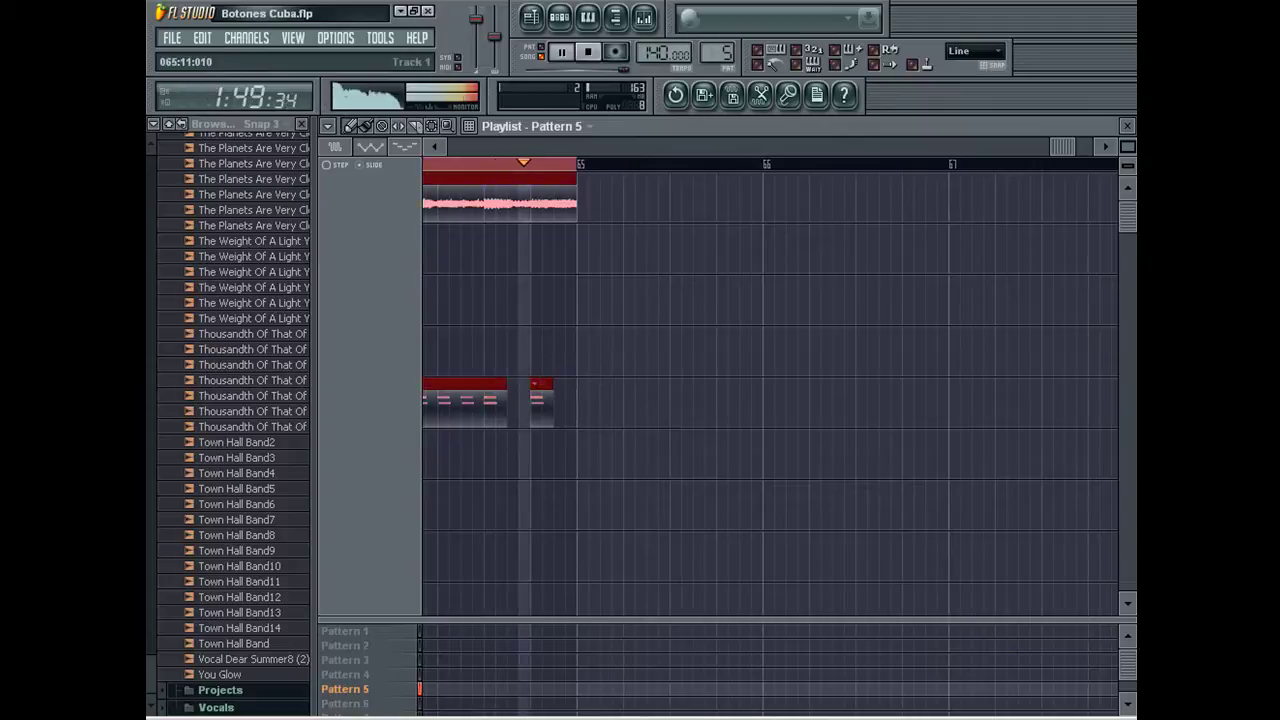
left_click_drag(1062, 147, 1067, 147)
key("ctrl+b")
key("ctrl+d")
scroll(426, 398, "down", 5)
Step: Delete the Botones Cuba2 clip starting at bar 65, playing from there, and save the project
left_click(425, 164)
right_click(466, 248)
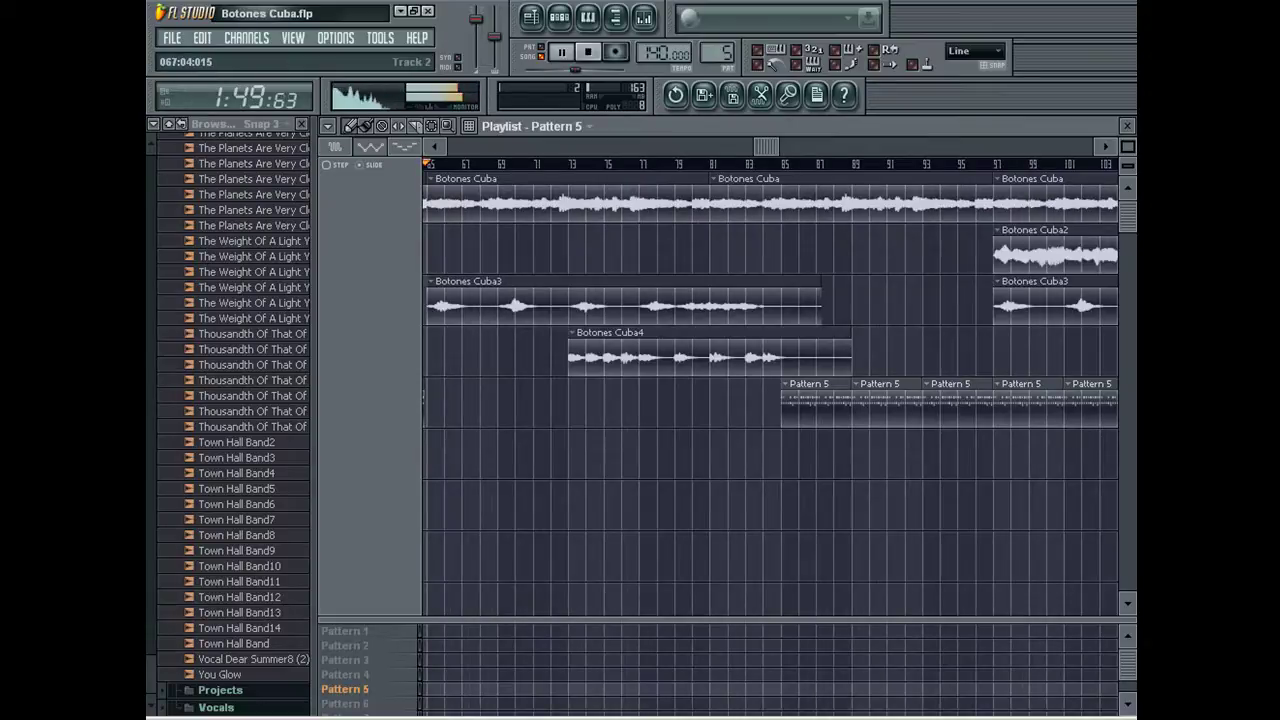
key("ctrl+z")
left_click(425, 164)
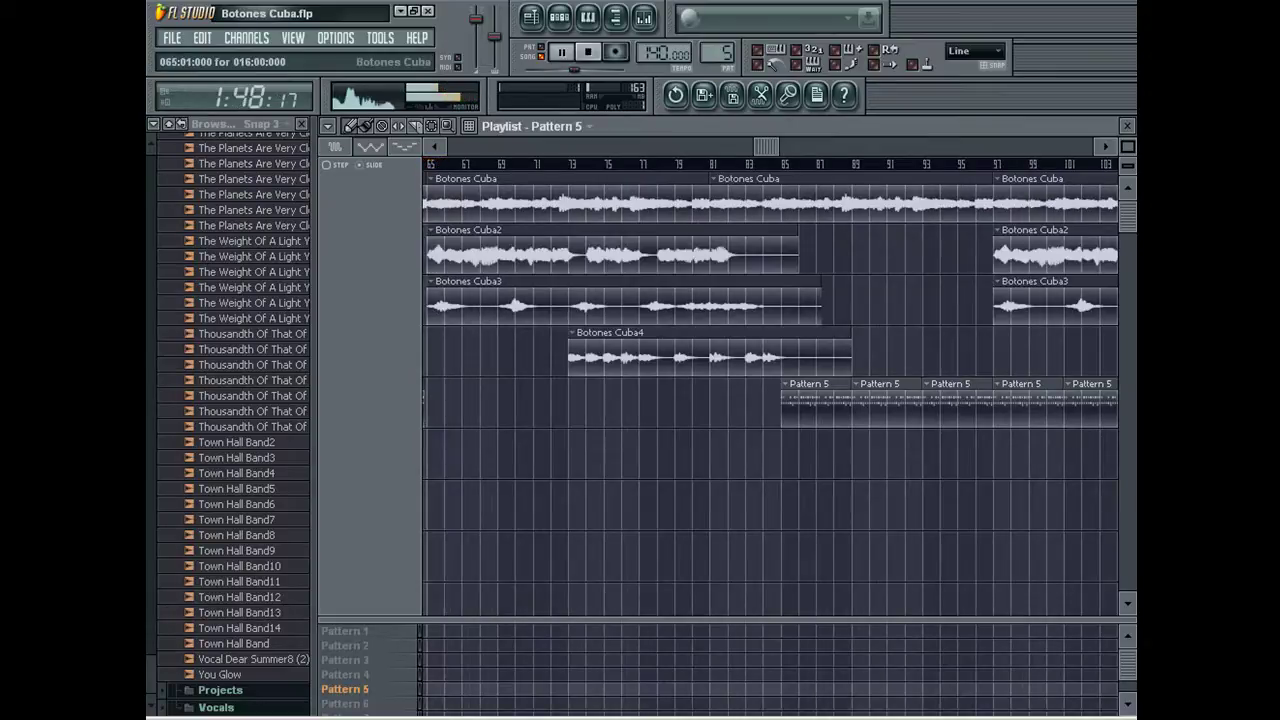
right_click(466, 248)
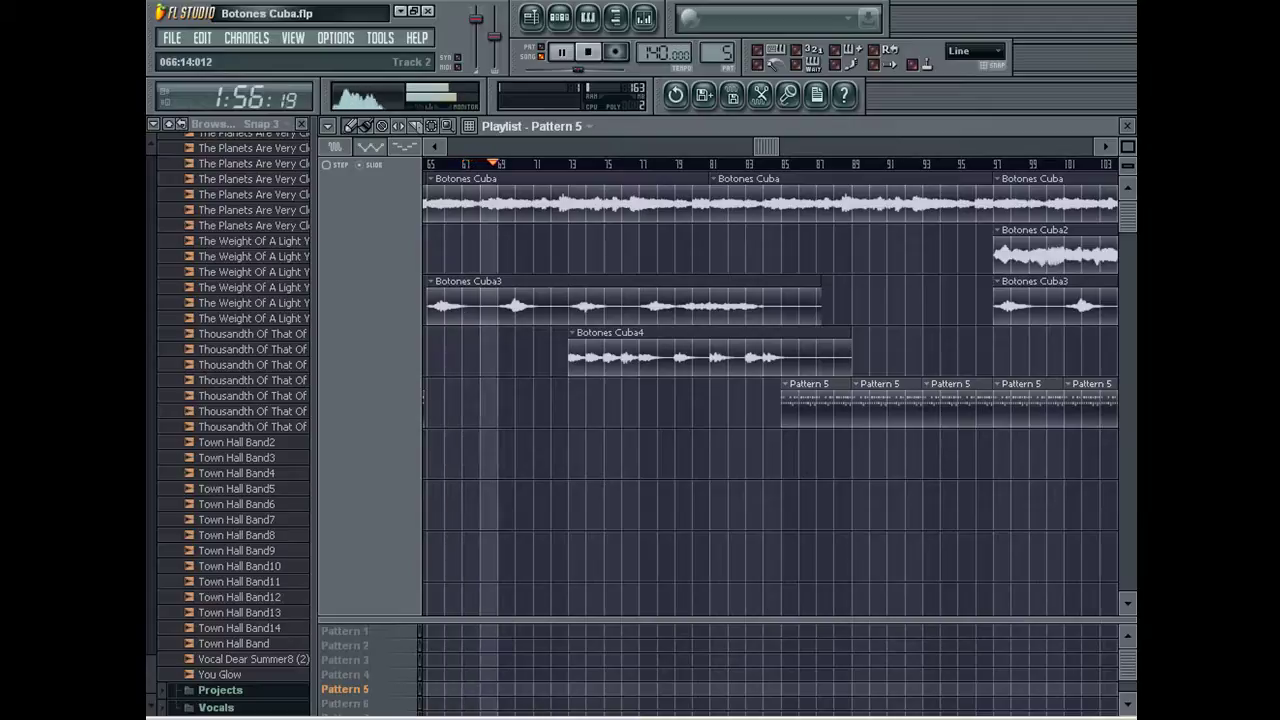
left_click(172, 38)
left_click(185, 119)
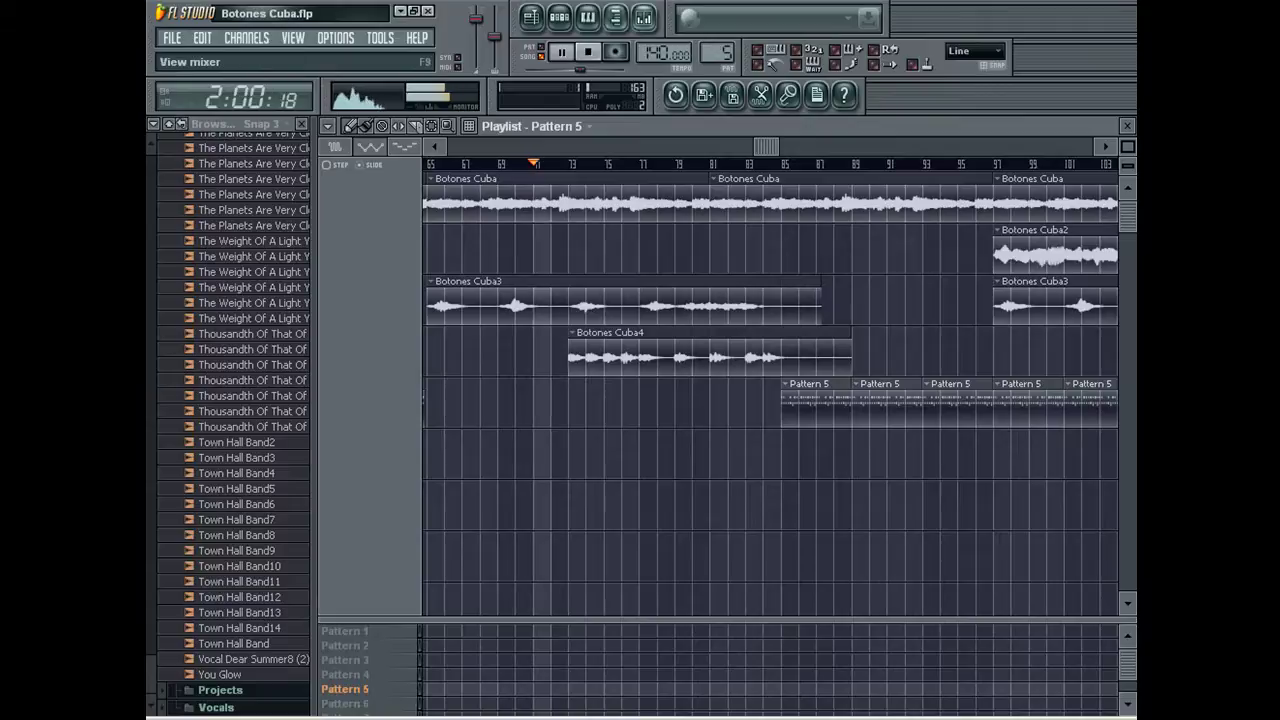
Step: Inspect the Fruity Limiter on the mixer's Master track and close both windows
left_click(644, 17)
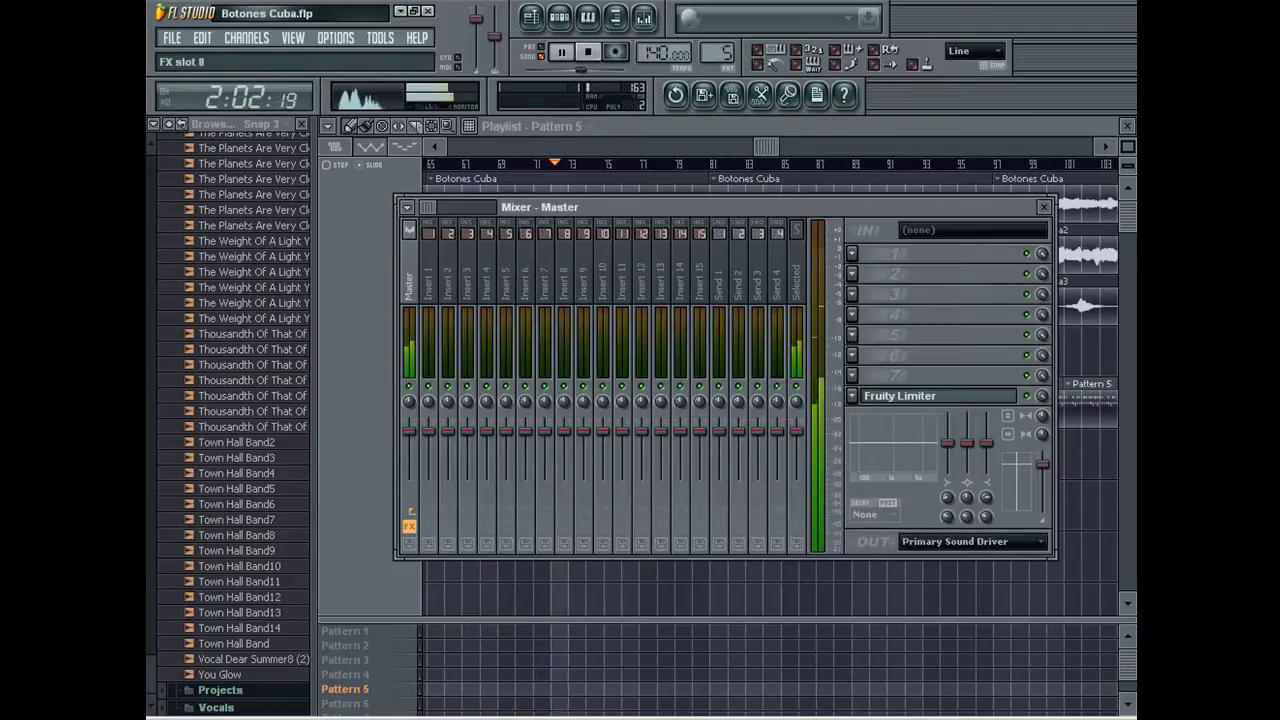
left_click(920, 396)
left_click(1044, 207)
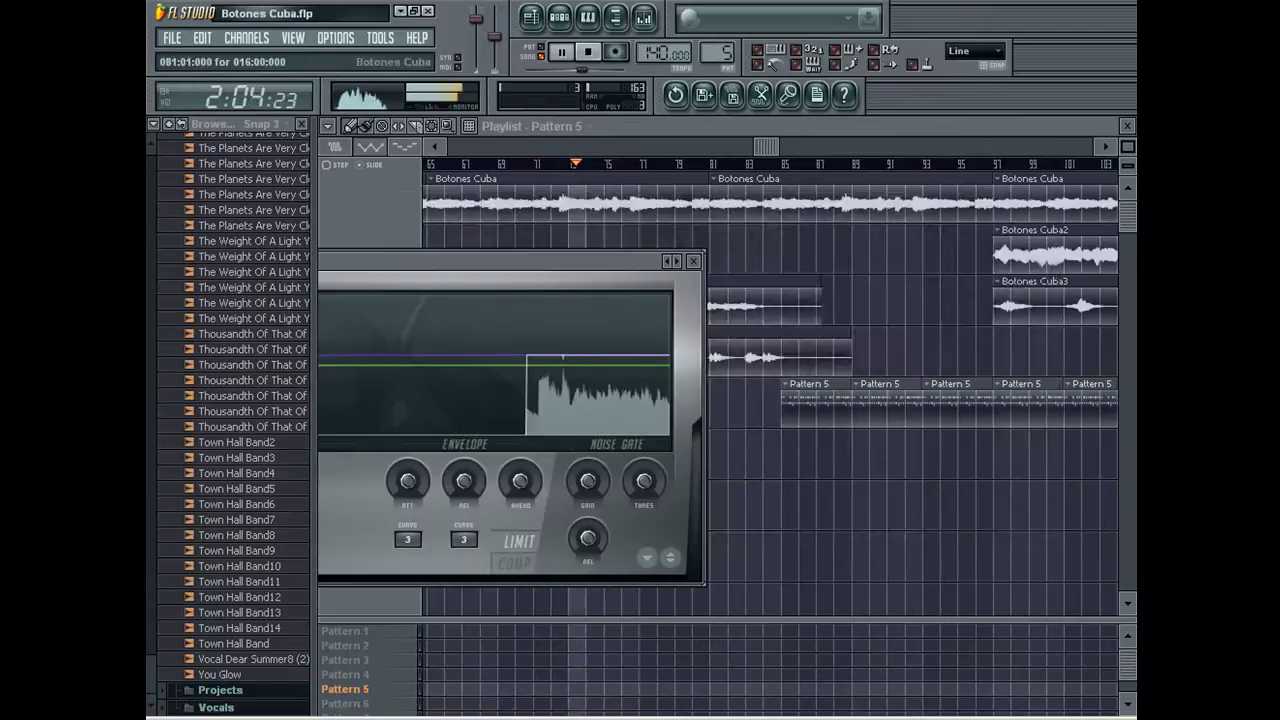
left_click(693, 261)
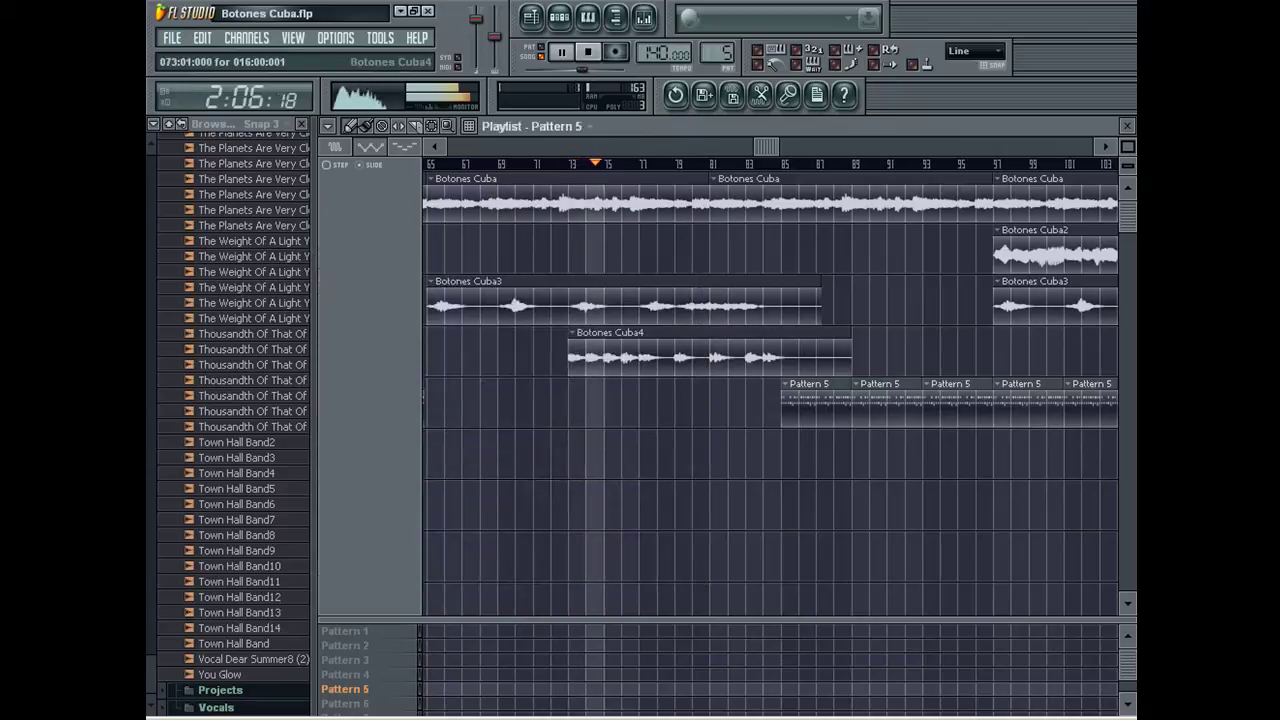
Step: Look through the Claps samples of the 9th Wonder collection and collapse the browser folders
left_click_drag(152, 285, 152, 165)
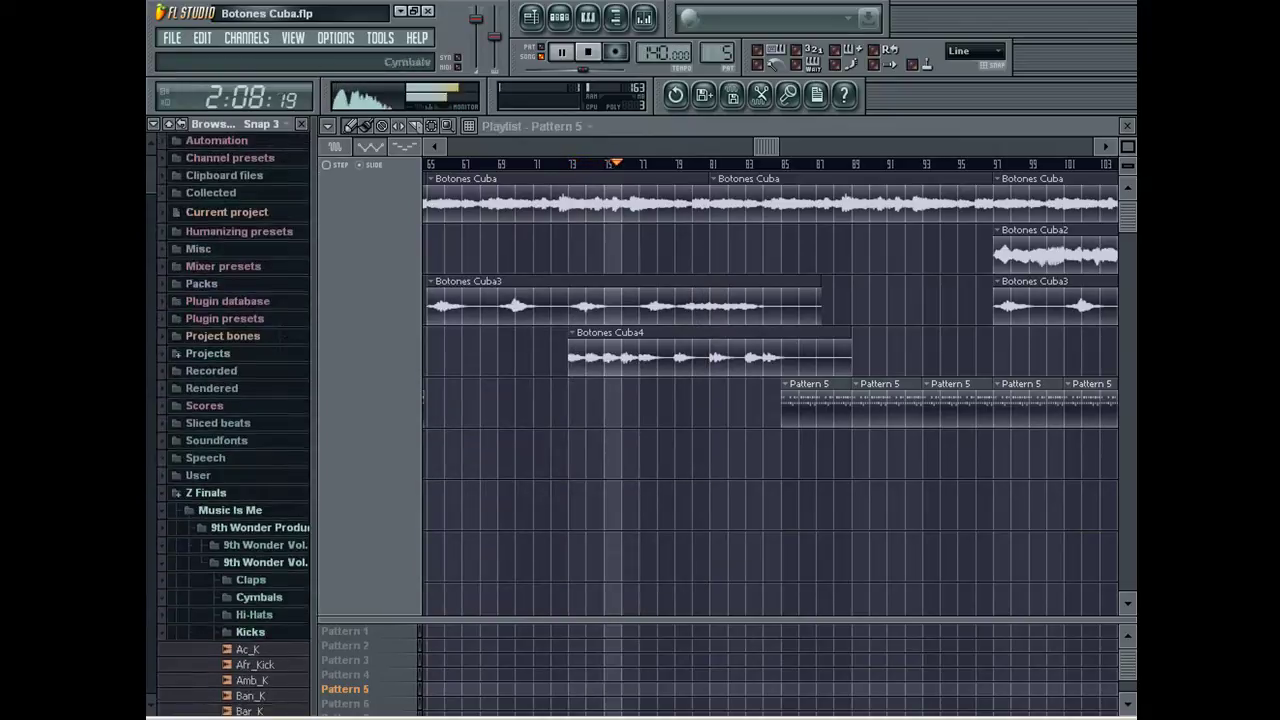
left_click(250, 632)
left_click(250, 579)
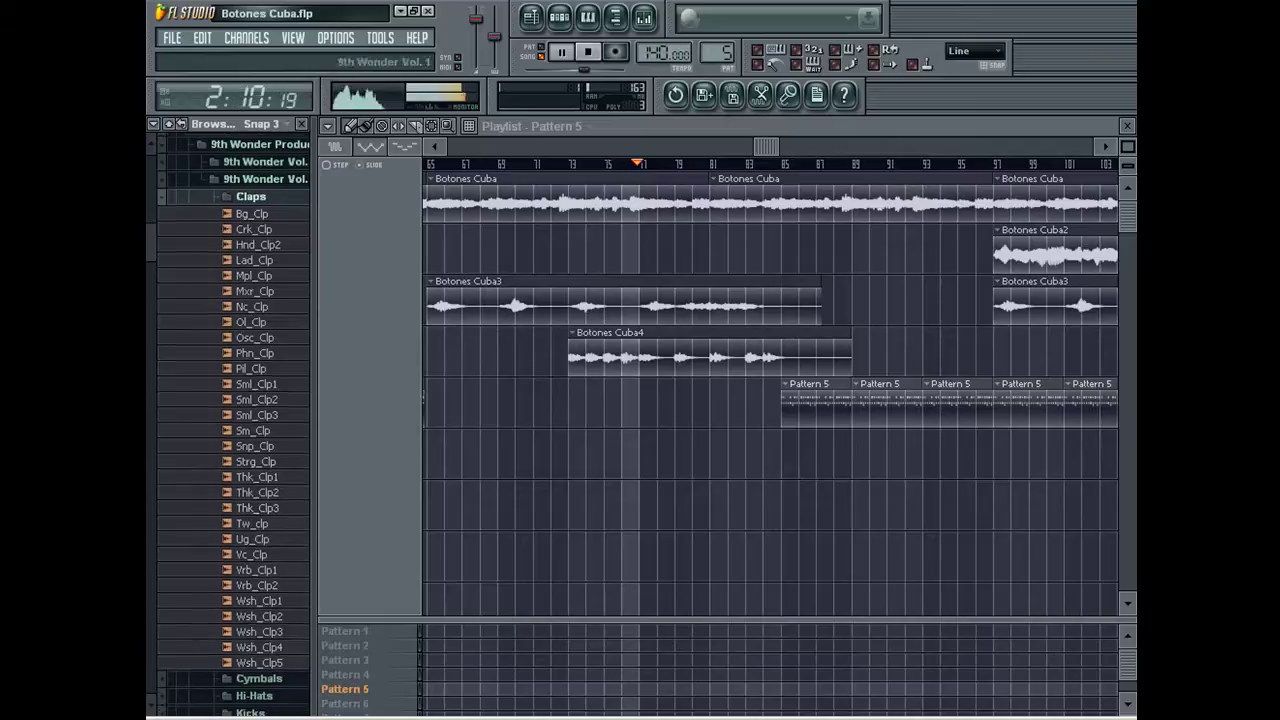
left_click(168, 124)
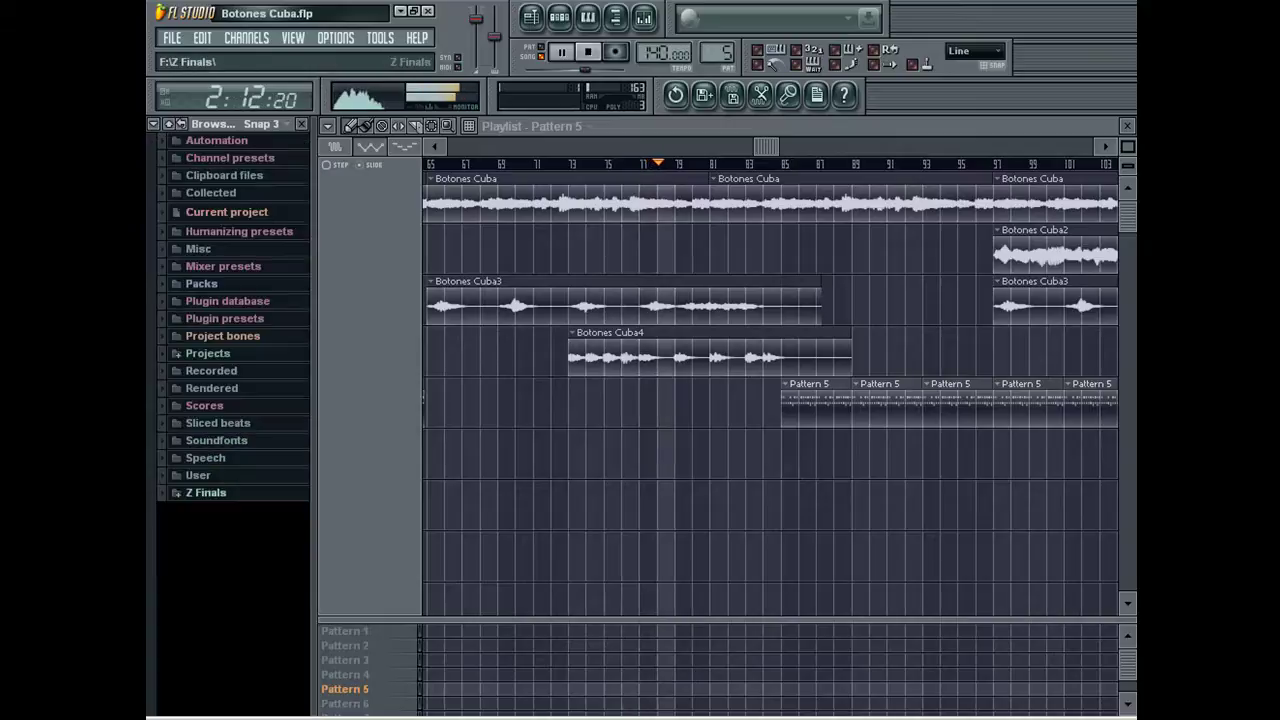
Step: Open the KICKDRUMS sample folder inside Z Finals in the browser
left_click(206, 493)
left_click(220, 528)
scroll(230, 532, "down", 3)
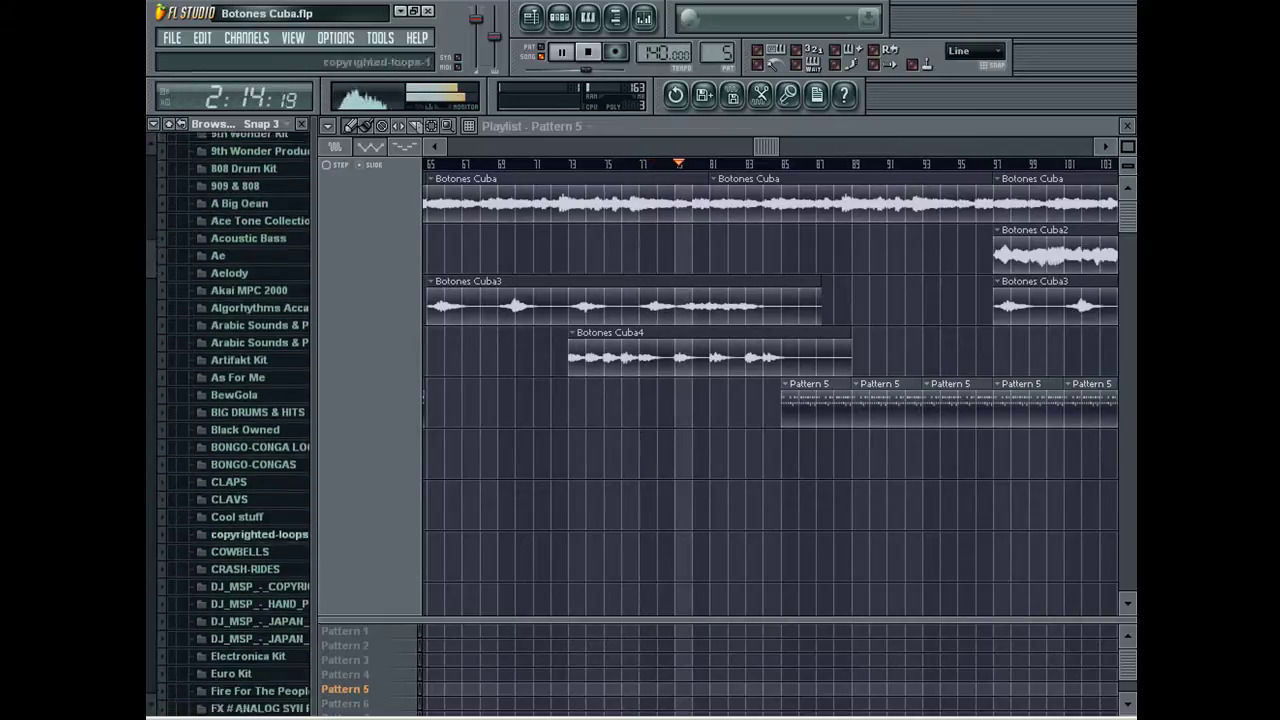
scroll(250, 543, "down", 4)
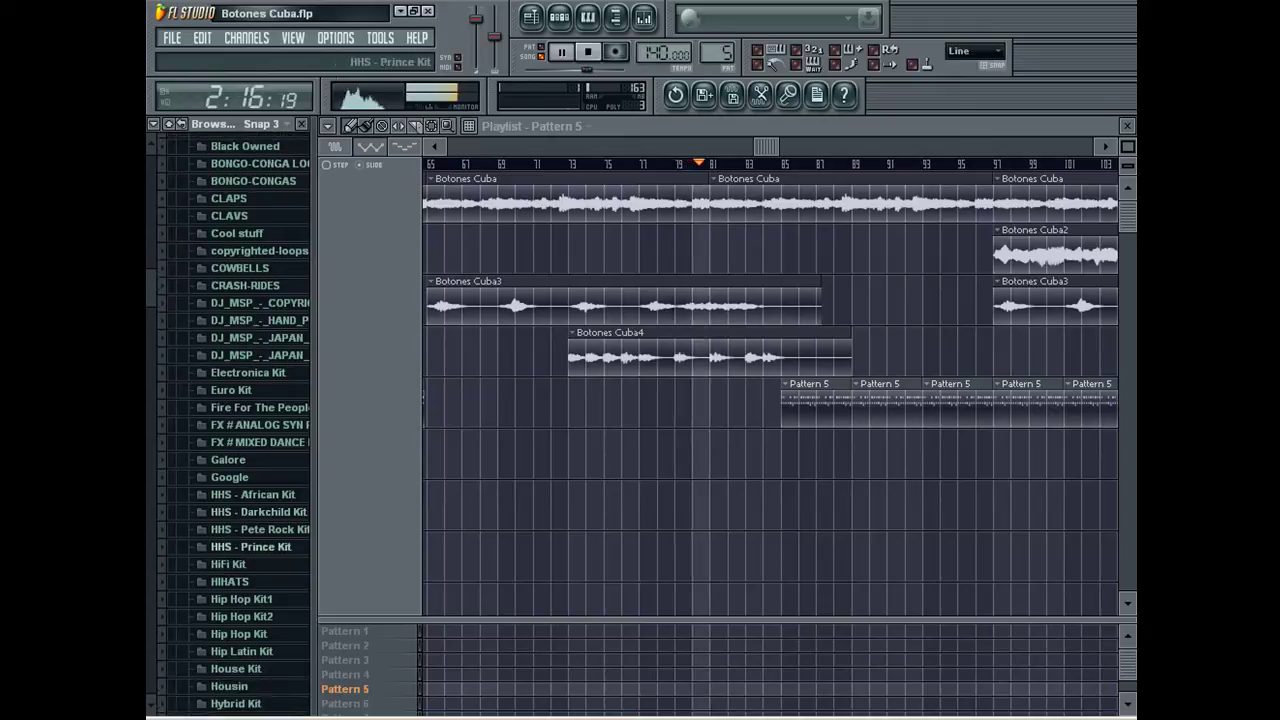
scroll(240, 520, "down", 5)
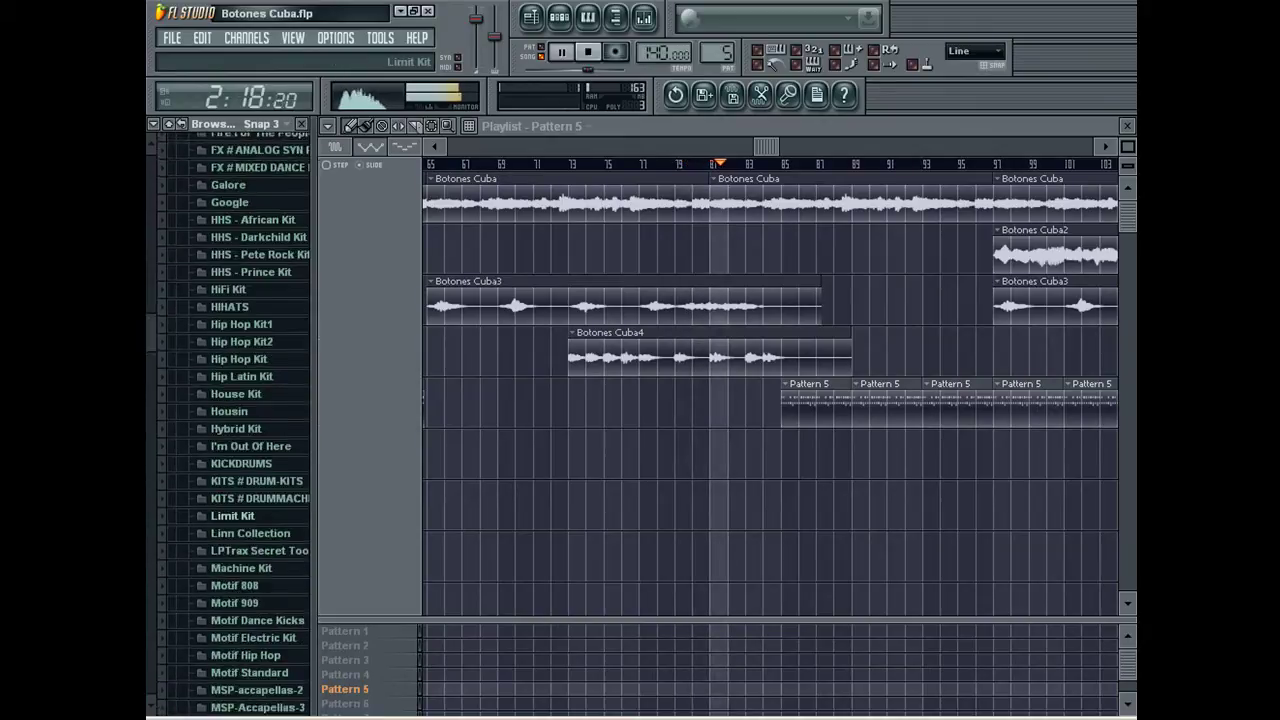
scroll(240, 511, "down", 3)
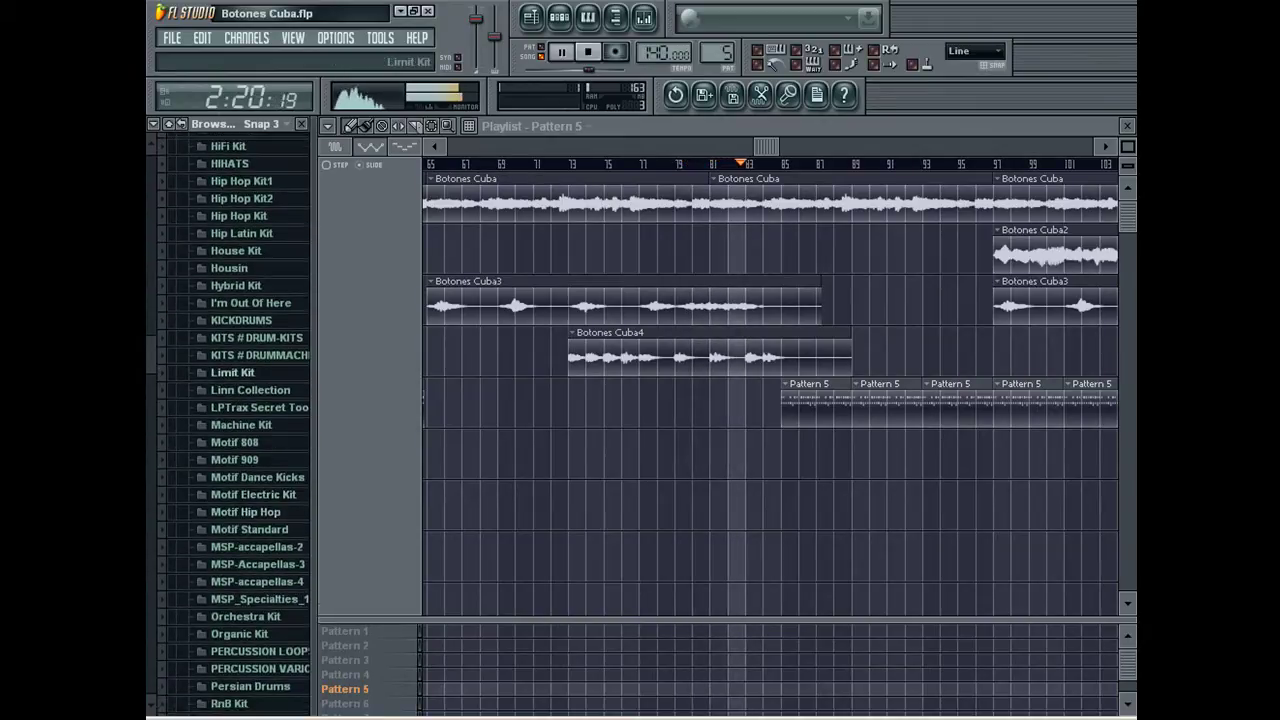
left_click(240, 320)
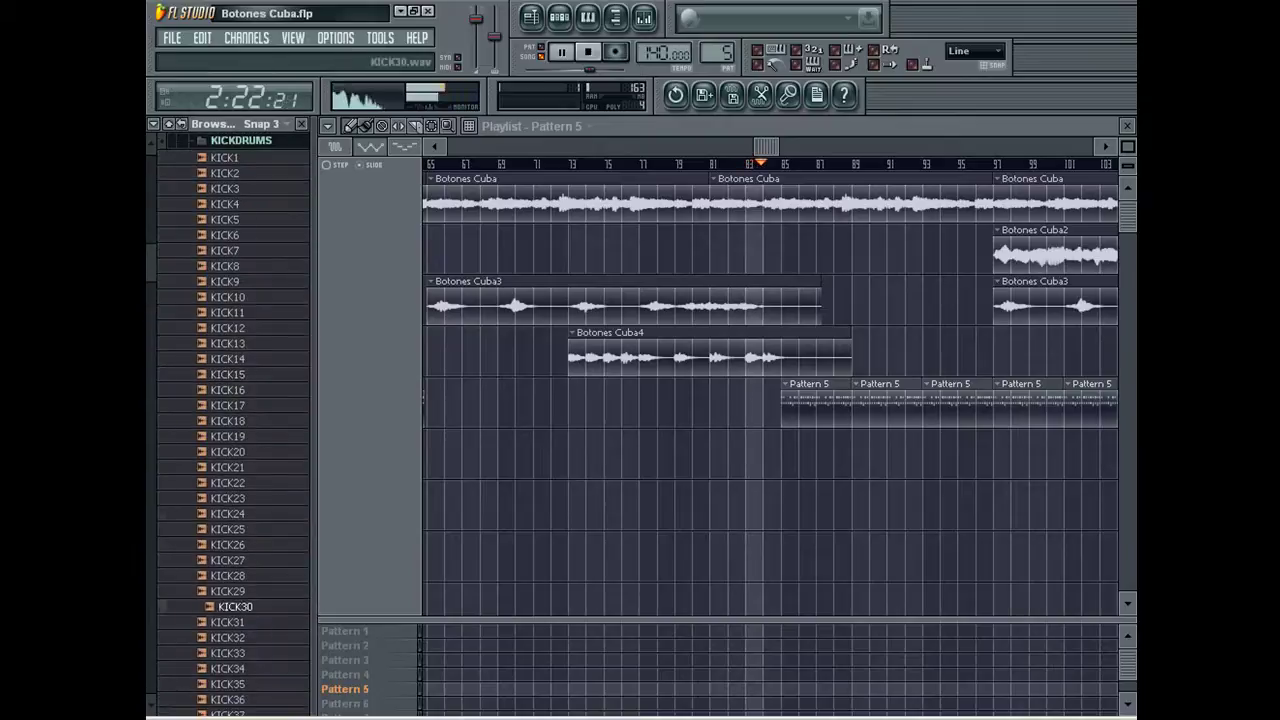
Step: Preview kick samples in the KICKDRUMS folder and load KICK39 into a new channel
scroll(235, 501, "down", 4)
left_click(235, 609)
scroll(235, 606, "down", 5)
left_click(235, 328)
left_click(235, 328)
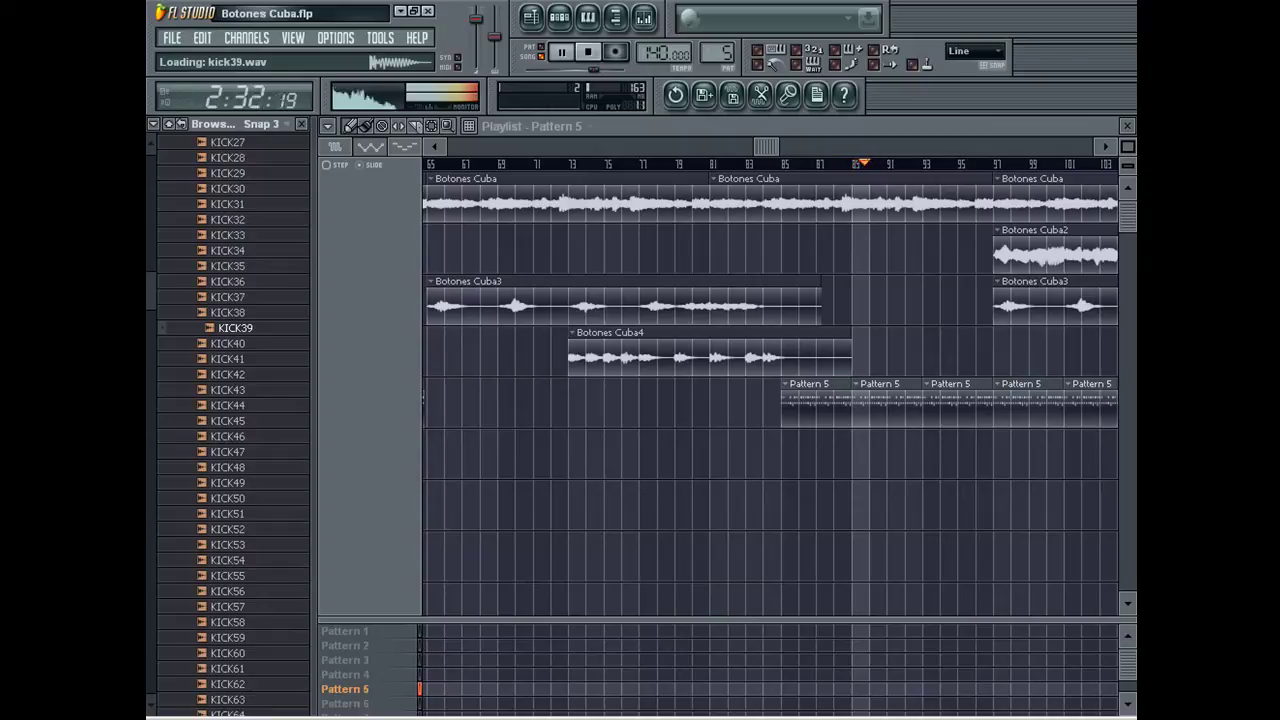
right_click(264, 328)
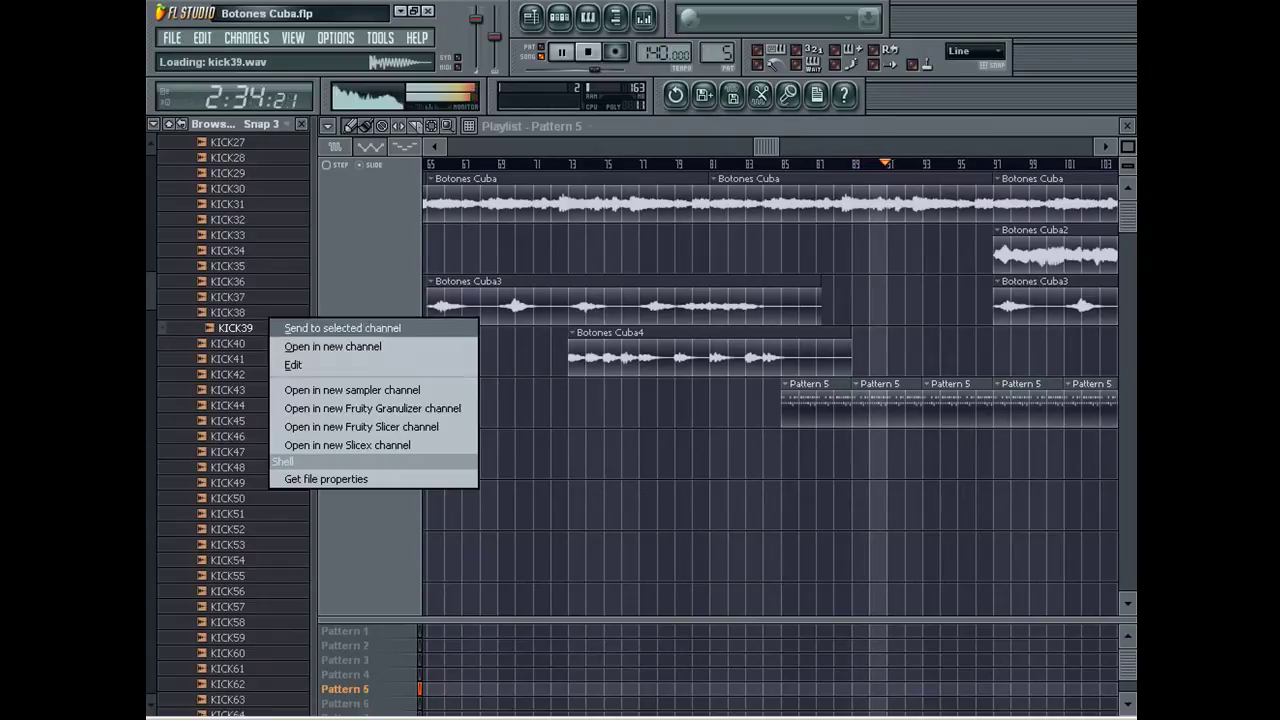
left_click(305, 346)
Step: Open Pattern 5 and show the KICK39 channel in the piano roll
double_click(902, 396)
key("Escape")
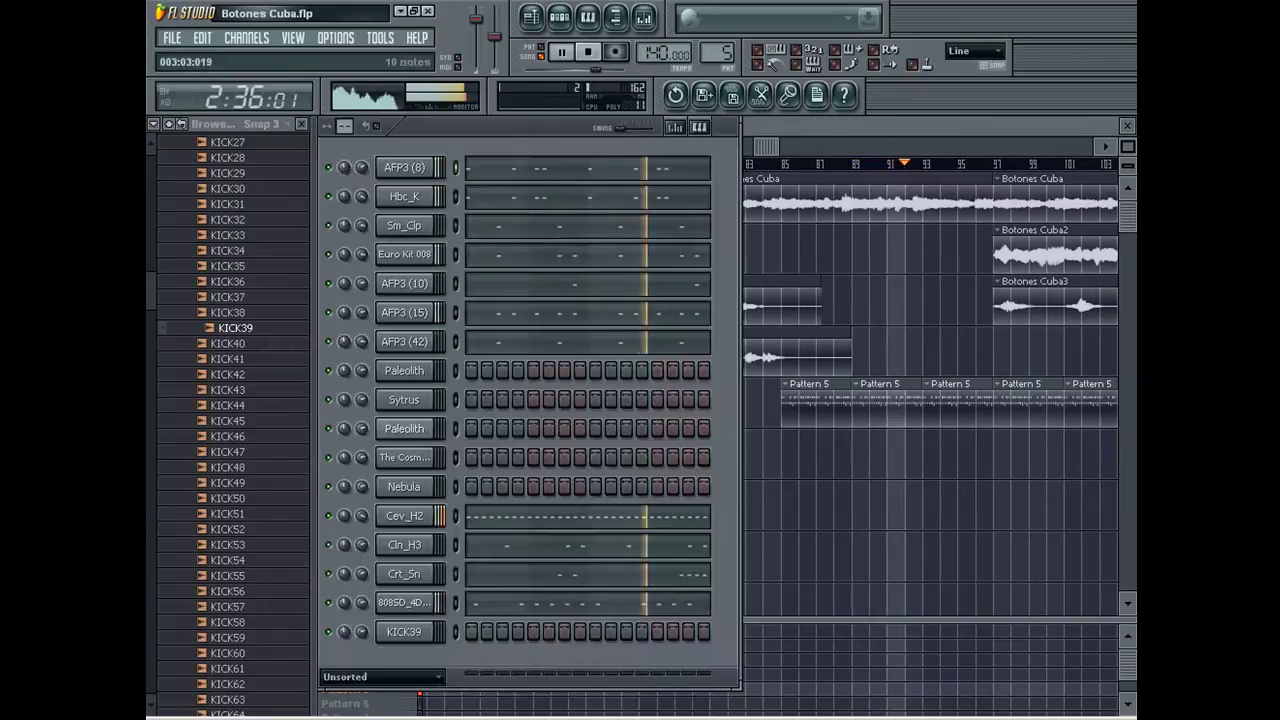
left_click(588, 18)
left_click(552, 126)
left_click(586, 544)
Step: Add KICK39 notes on C5 at steps 3, 5 and 9 of bar 2, repeat them in bar 4, and close the piano roll
left_click(808, 361)
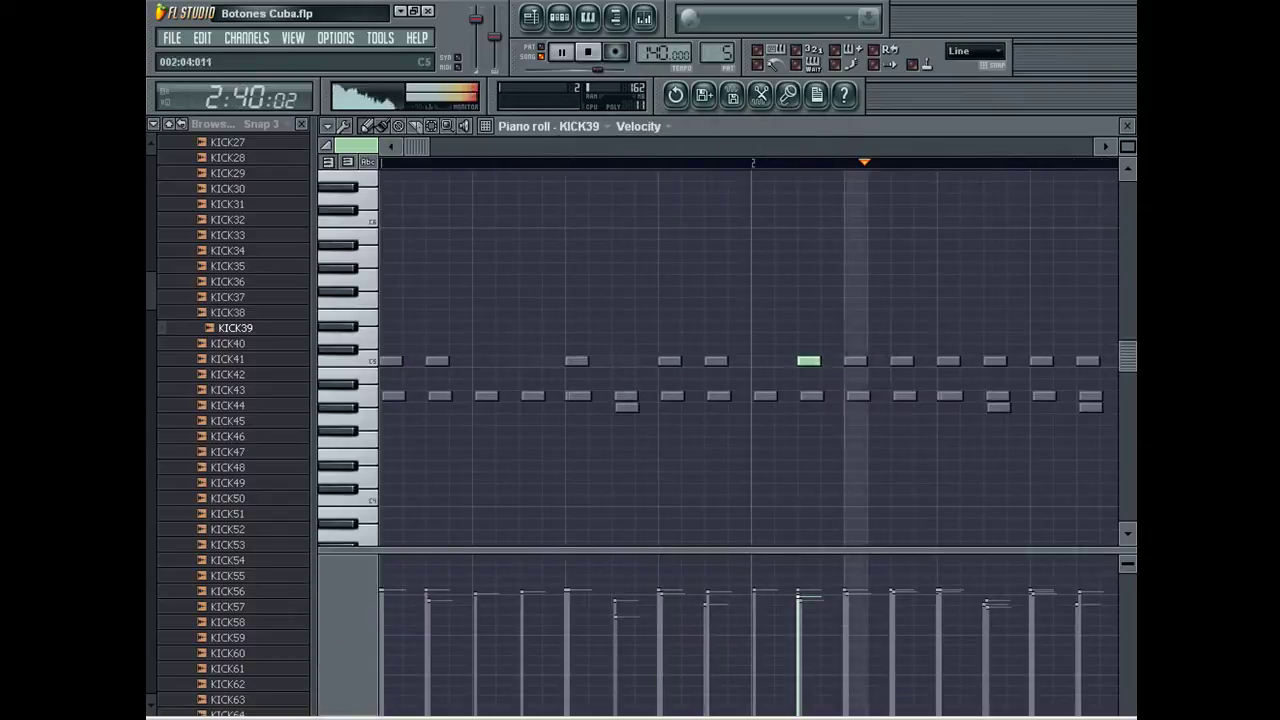
left_click(831, 361)
left_click_drag(831, 361, 855, 361)
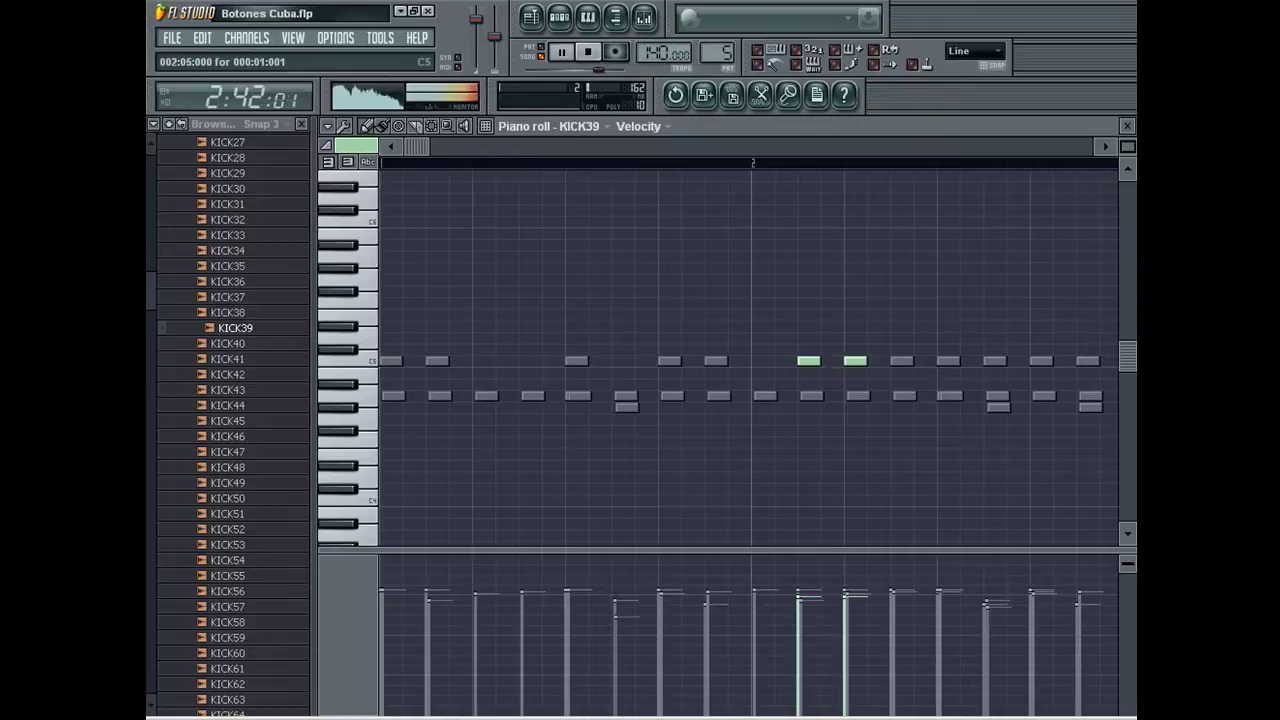
double_click(855, 361)
left_click(1103, 298)
left_click(946, 361)
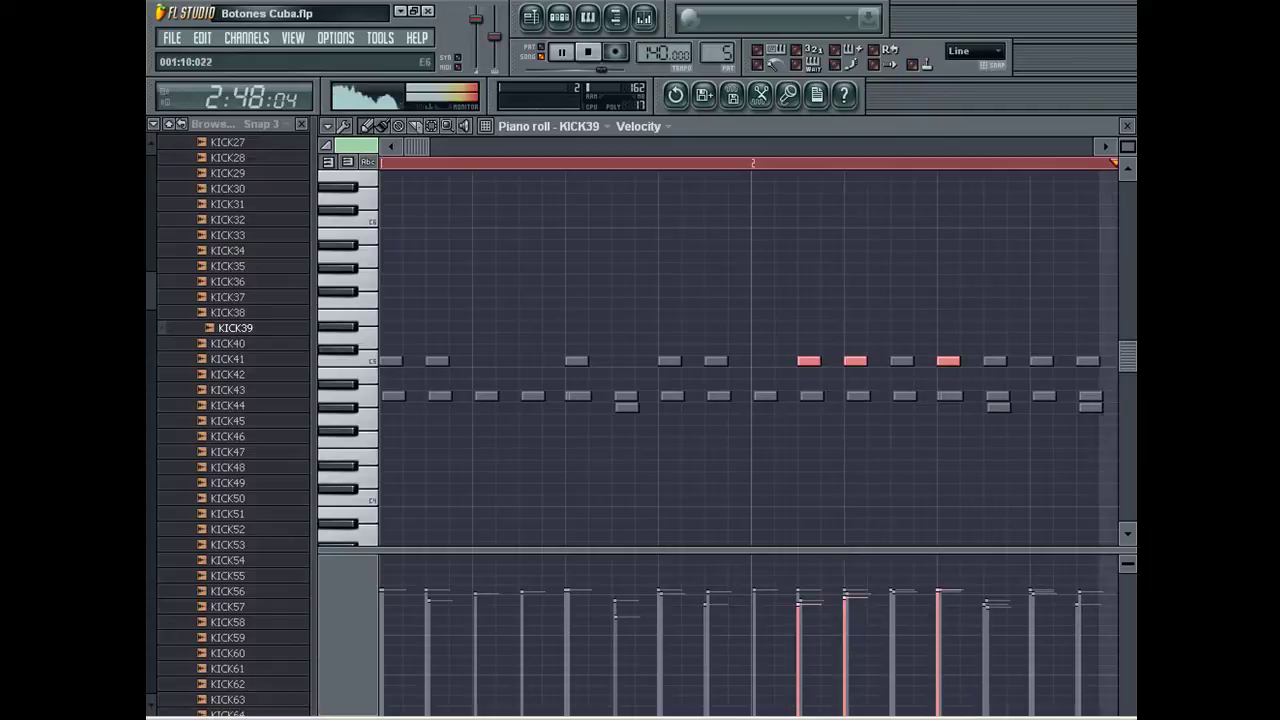
key("F7")
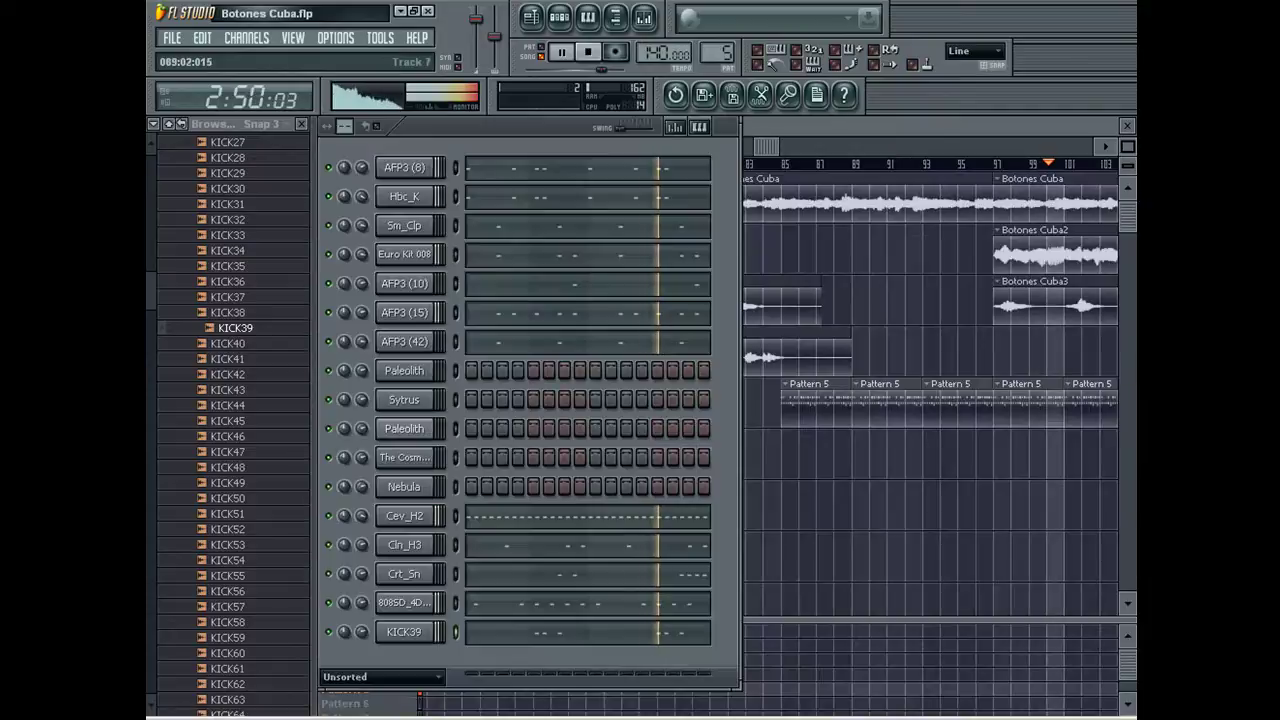
Step: Show the audio clip channels and strongly boost EQ band 2 on mixer track Insert 3
key("F5")
left_click(640, 297)
key("F5")
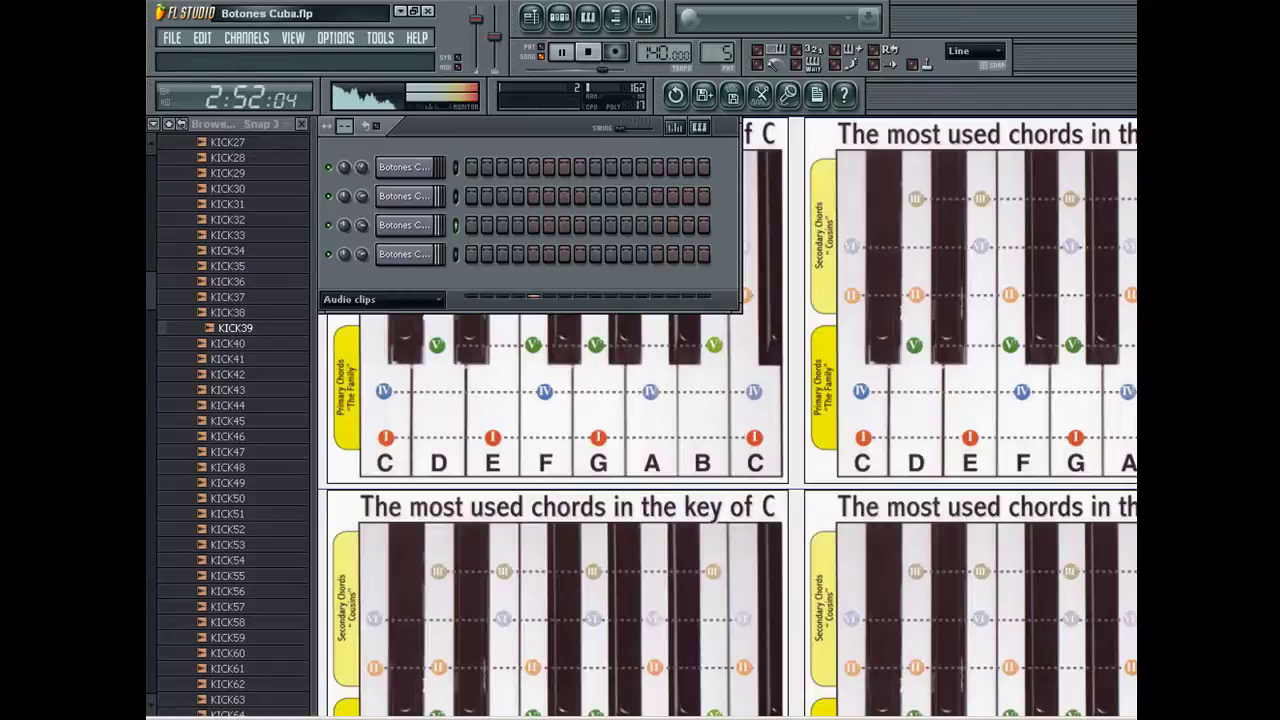
key("F9")
left_click_drag(948, 445, 967, 438)
right_click(1042, 417)
left_click(1042, 430)
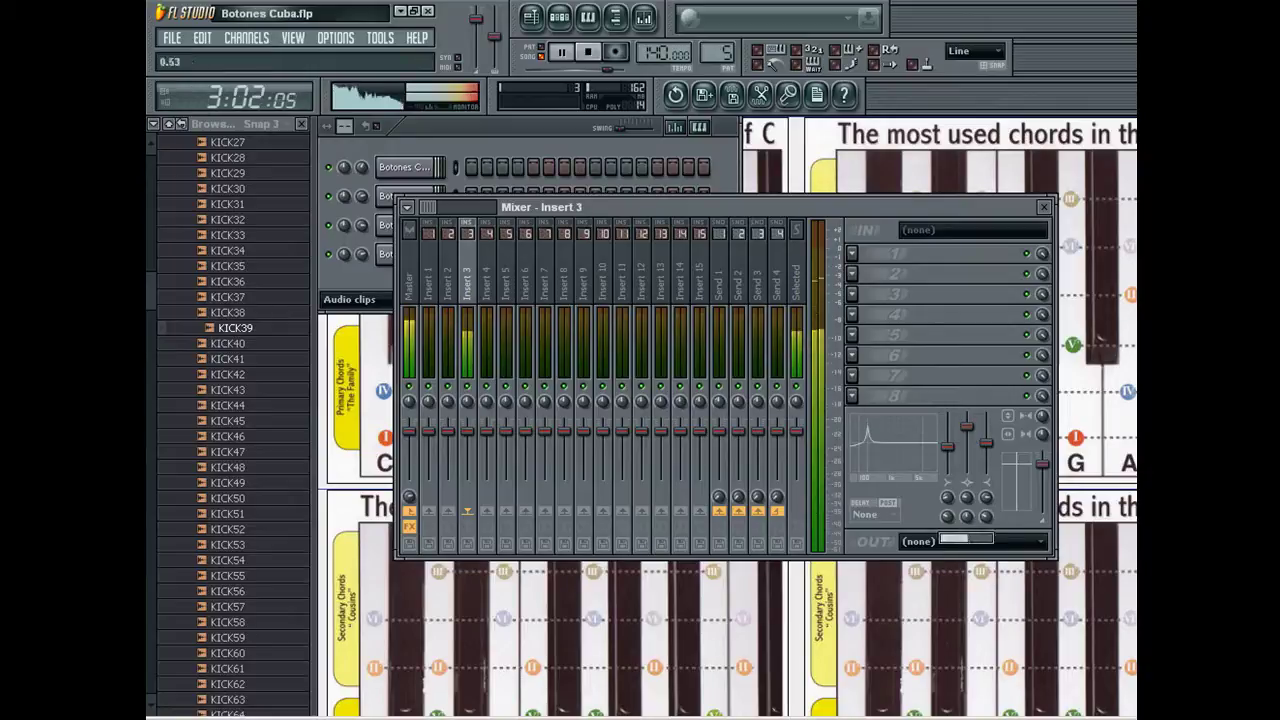
Step: Lower the frequency of Insert 3's EQ band 2 and reduce its level to a slight boost
left_click_drag(966, 497, 966, 512)
left_click_drag(966, 427, 966, 432)
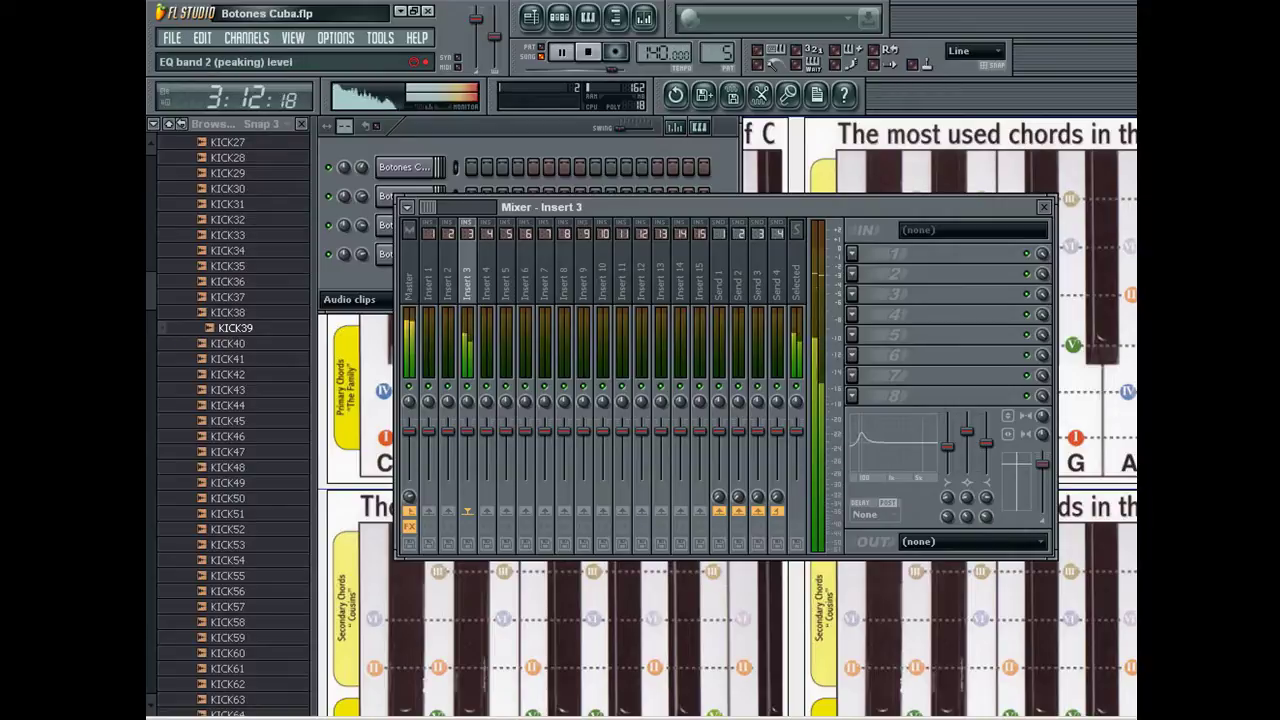
left_click_drag(967, 433, 967, 437)
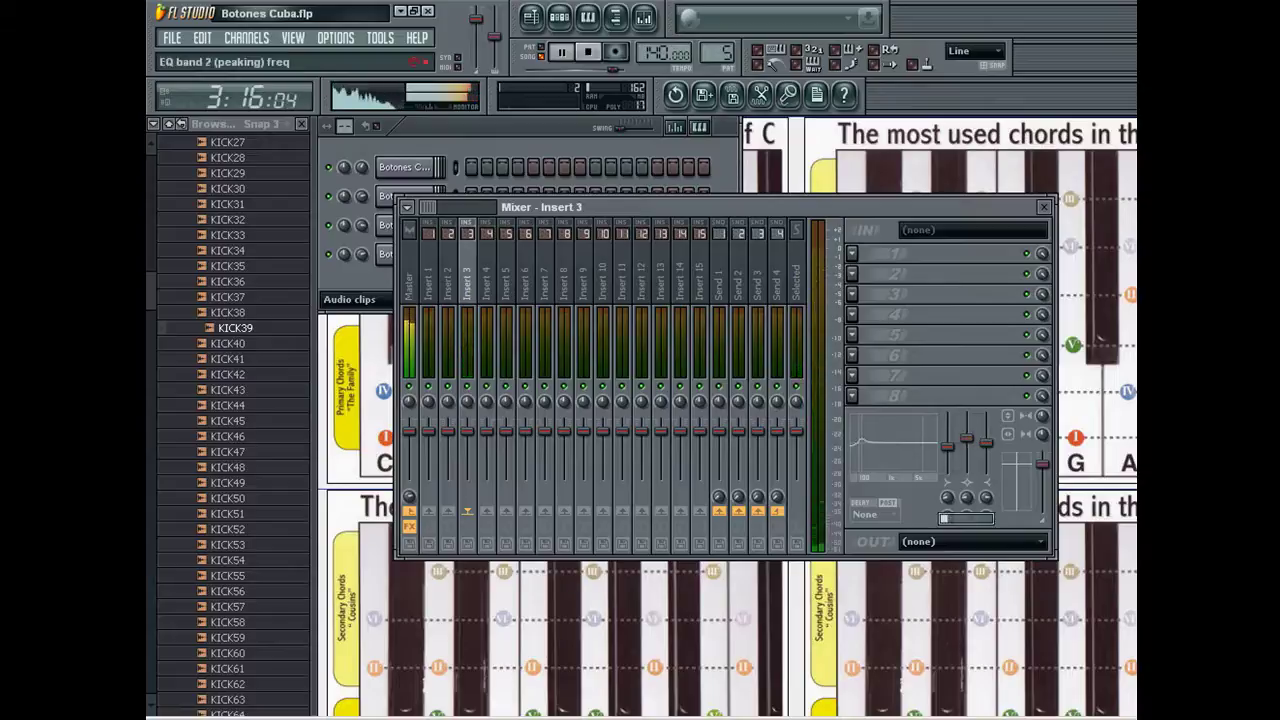
left_click_drag(967, 498, 967, 501)
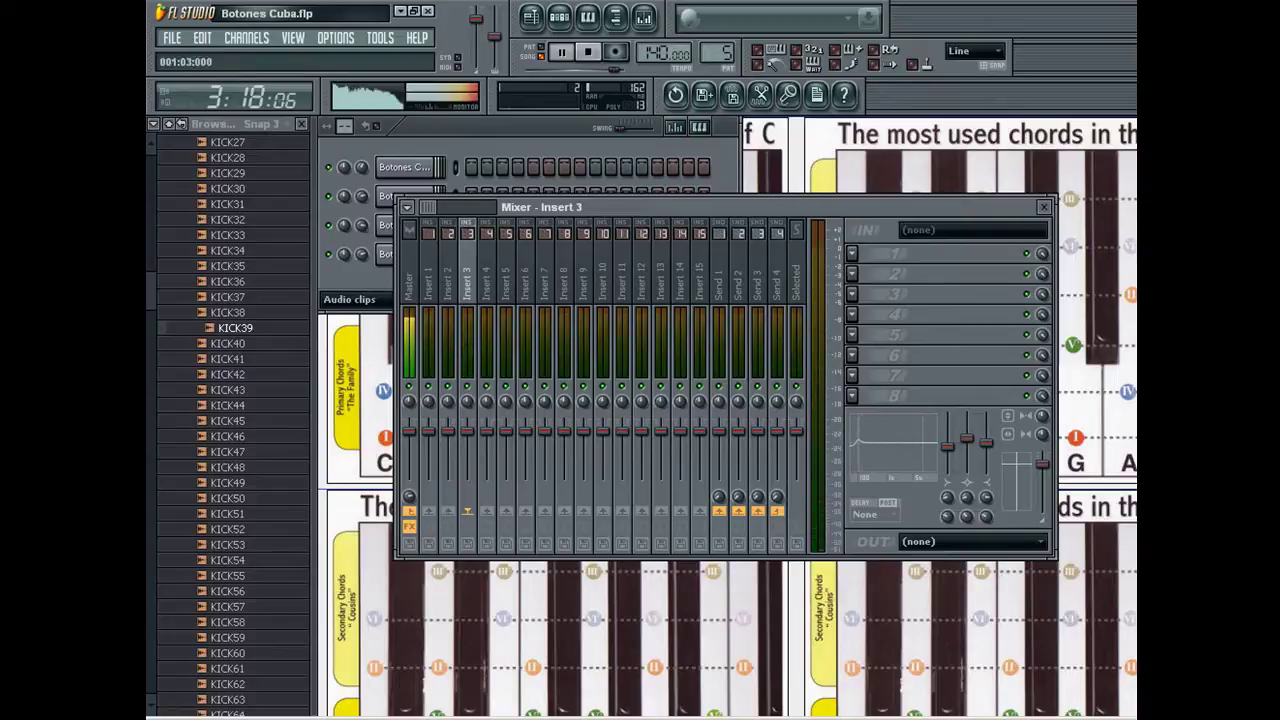
Step: Return to the playlist, play the arrangement from about bar 84, and open the channels of Pattern 5
left_click(531, 17)
left_click_drag(779, 147, 918, 147)
left_click_drag(718, 163, 404, 155)
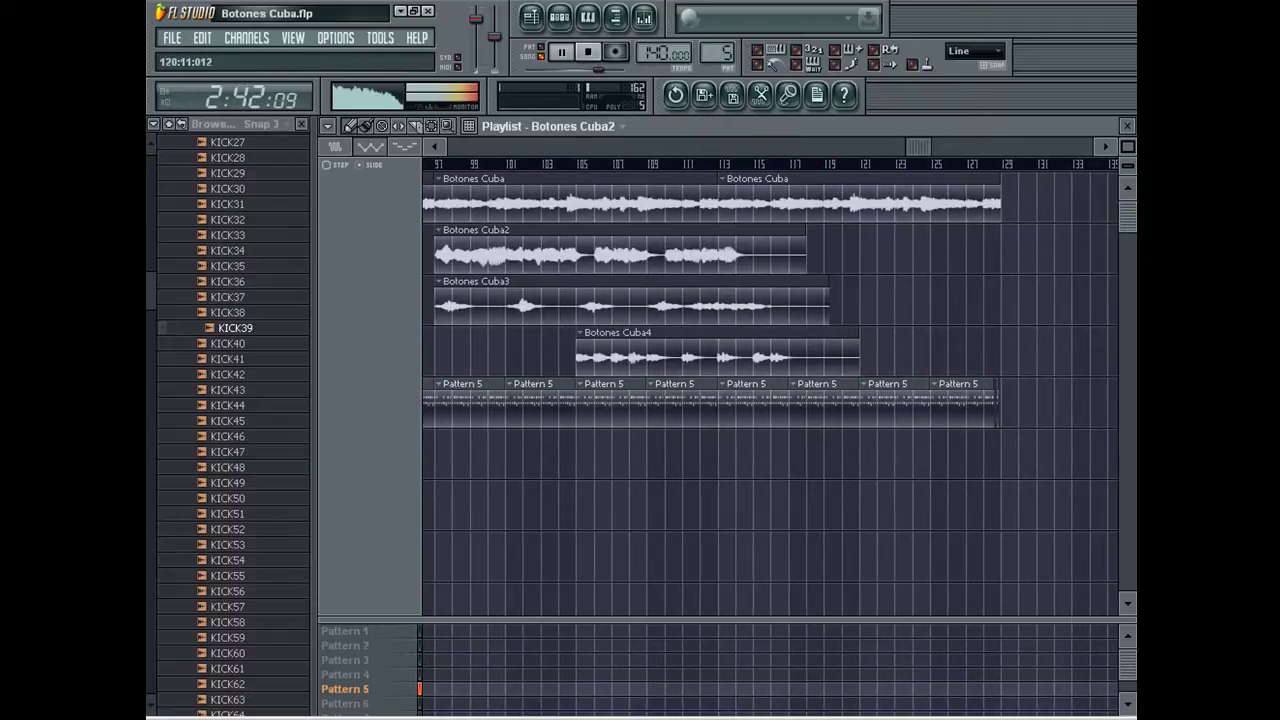
left_click_drag(918, 147, 860, 147)
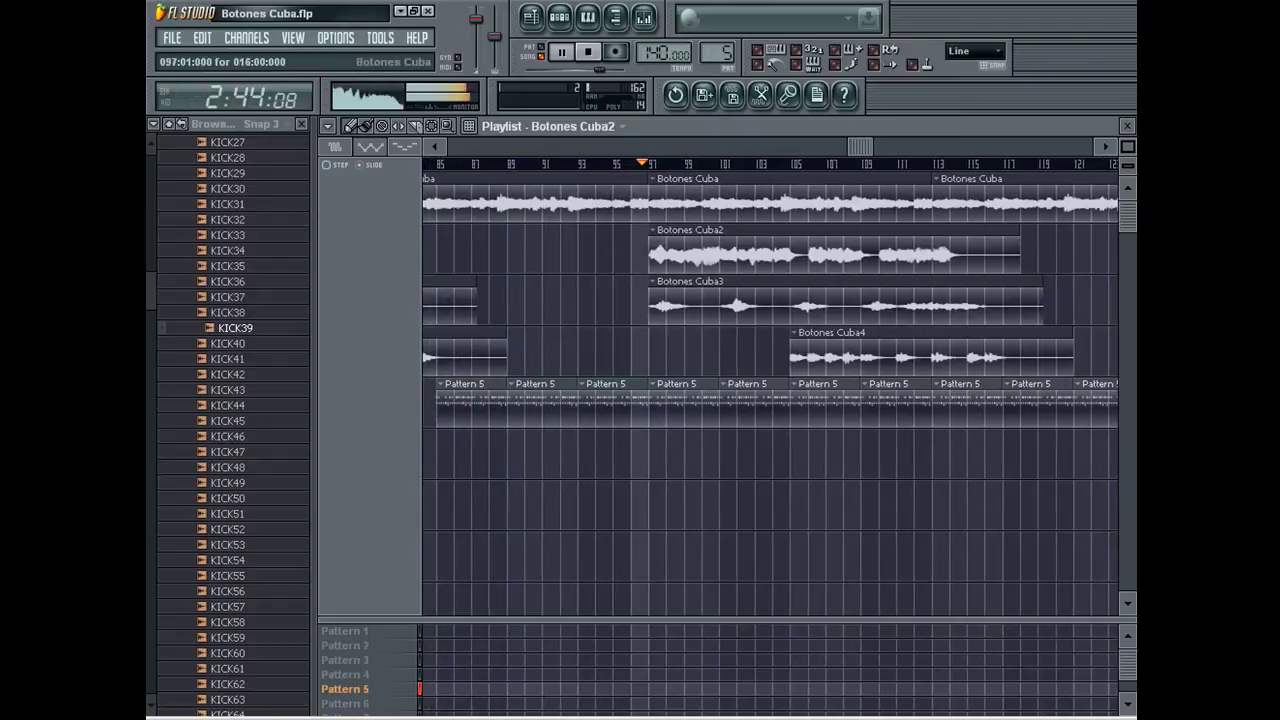
left_click(422, 163)
double_click(679, 400)
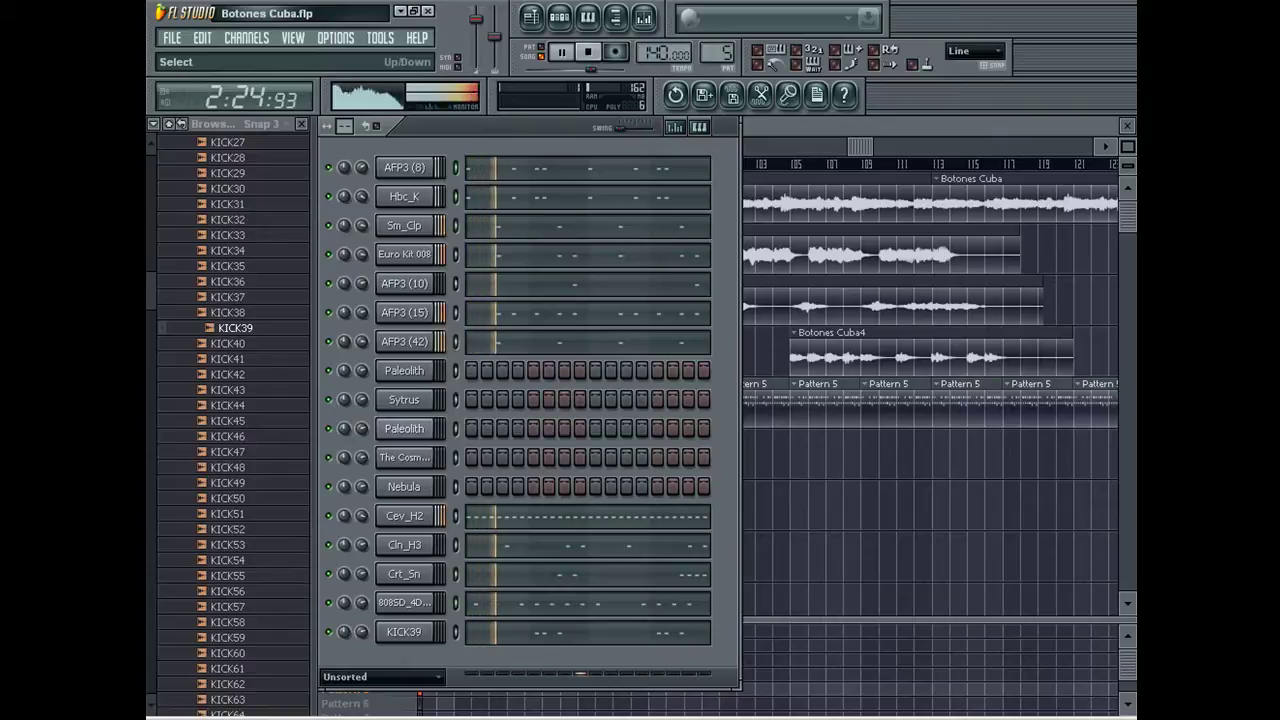
Step: Switch to Pattern 8 and replace the four Pattern 5 clips in bars 97 to 112 with Pattern 8 clips
left_click_drag(719, 54, 719, 38)
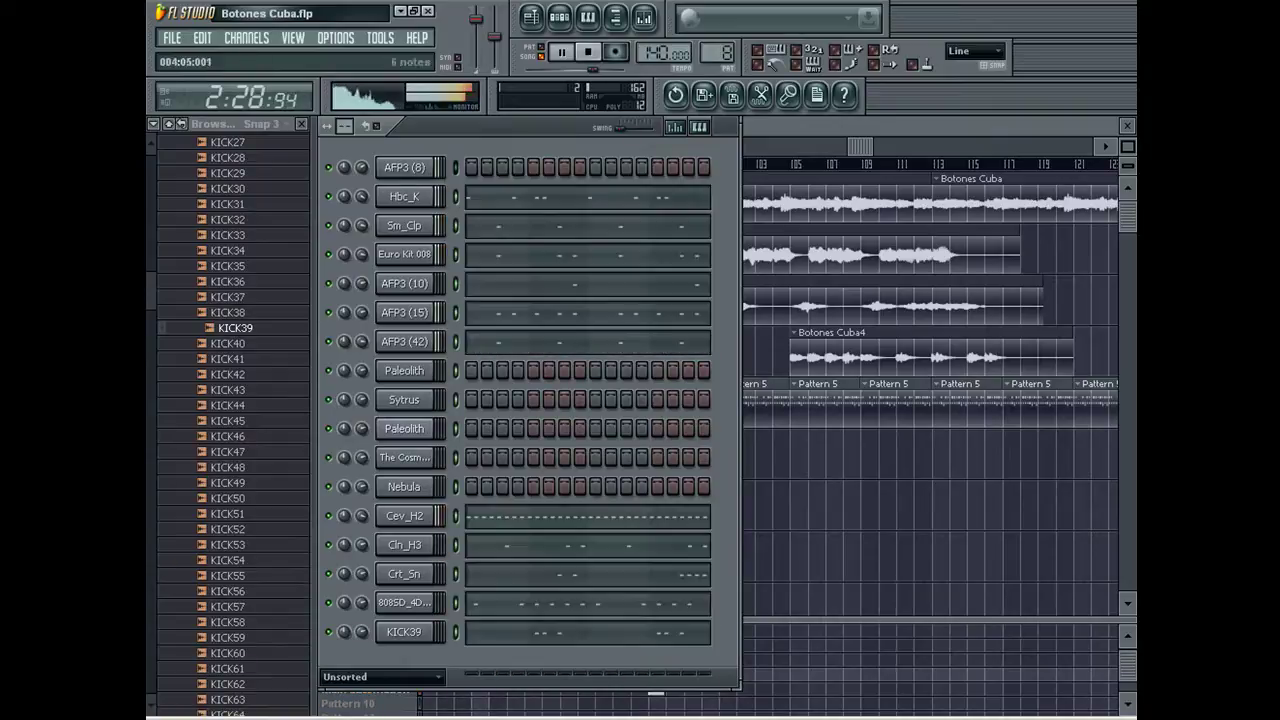
key("F6")
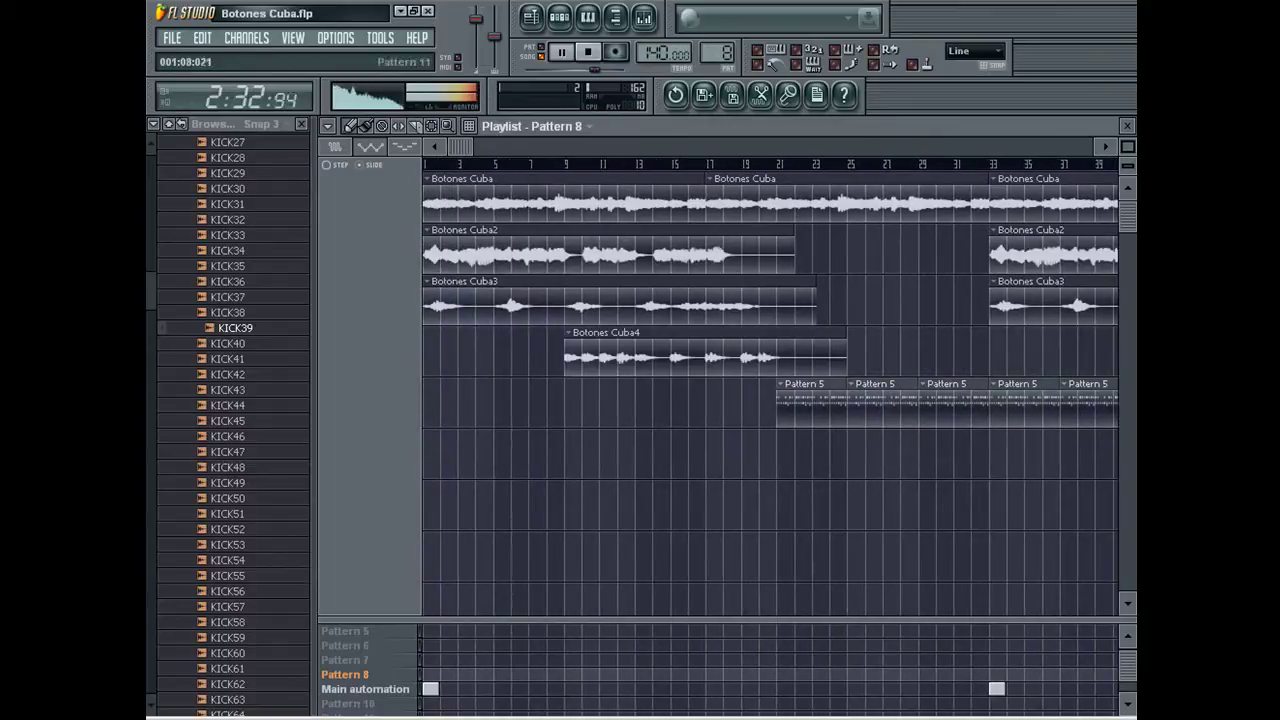
left_click_drag(461, 147, 700, 147)
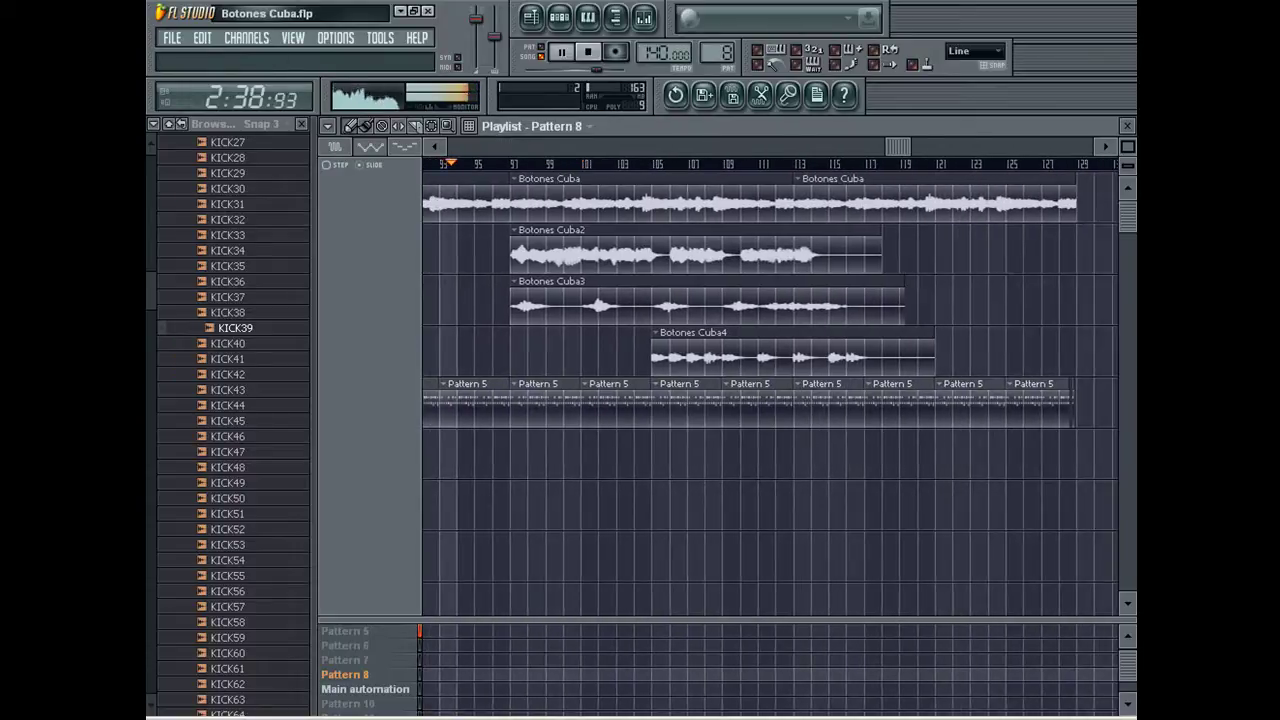
right_click(545, 405)
right_click(610, 405)
left_click(536, 405)
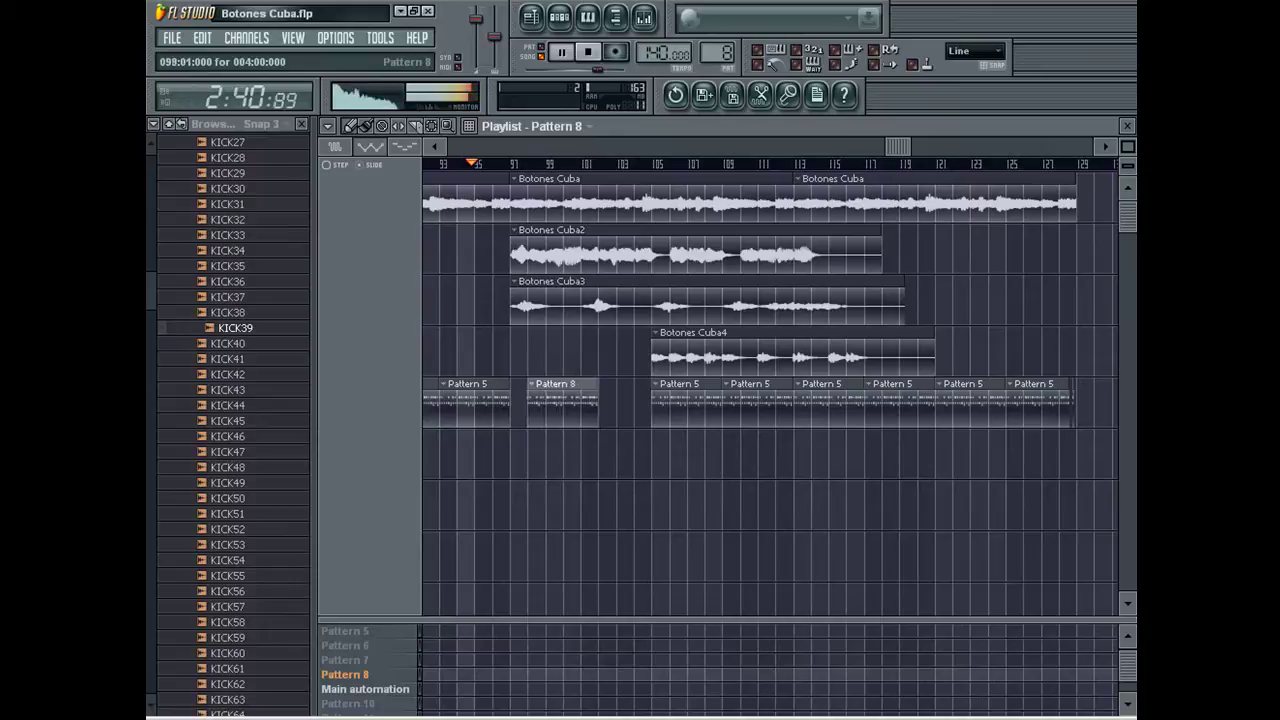
left_click_drag(536, 405, 519, 405)
left_click_drag(589, 364, 590, 400)
left_click(661, 402)
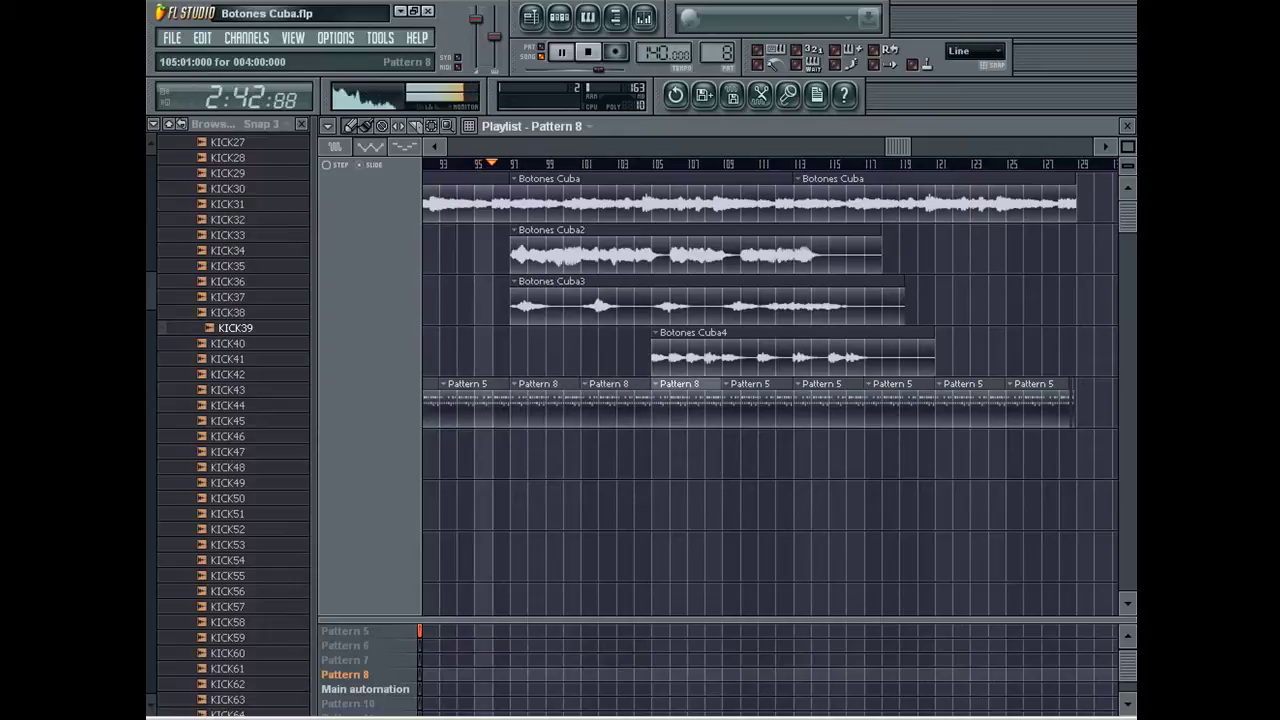
right_click(742, 404)
left_click(732, 404)
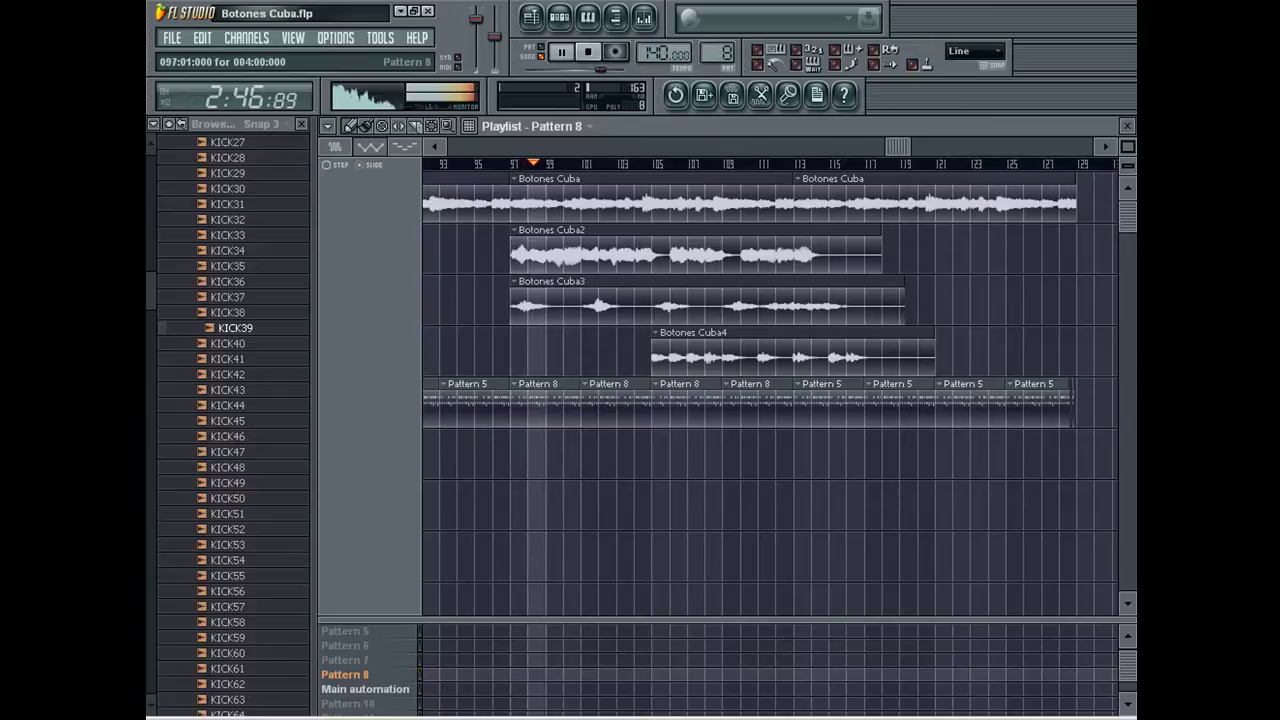
Step: Clear the Cln_H3 notes from Pattern 8
key("F6")
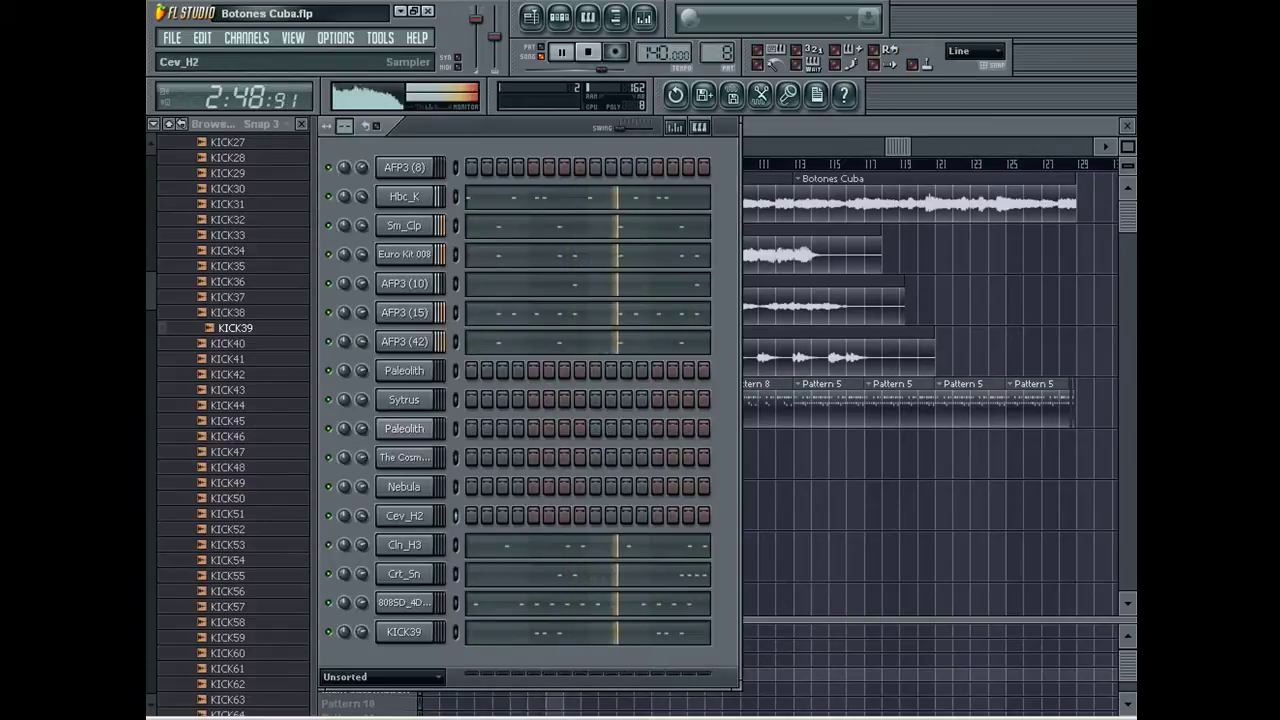
left_click(456, 545)
key("ctrl+x")
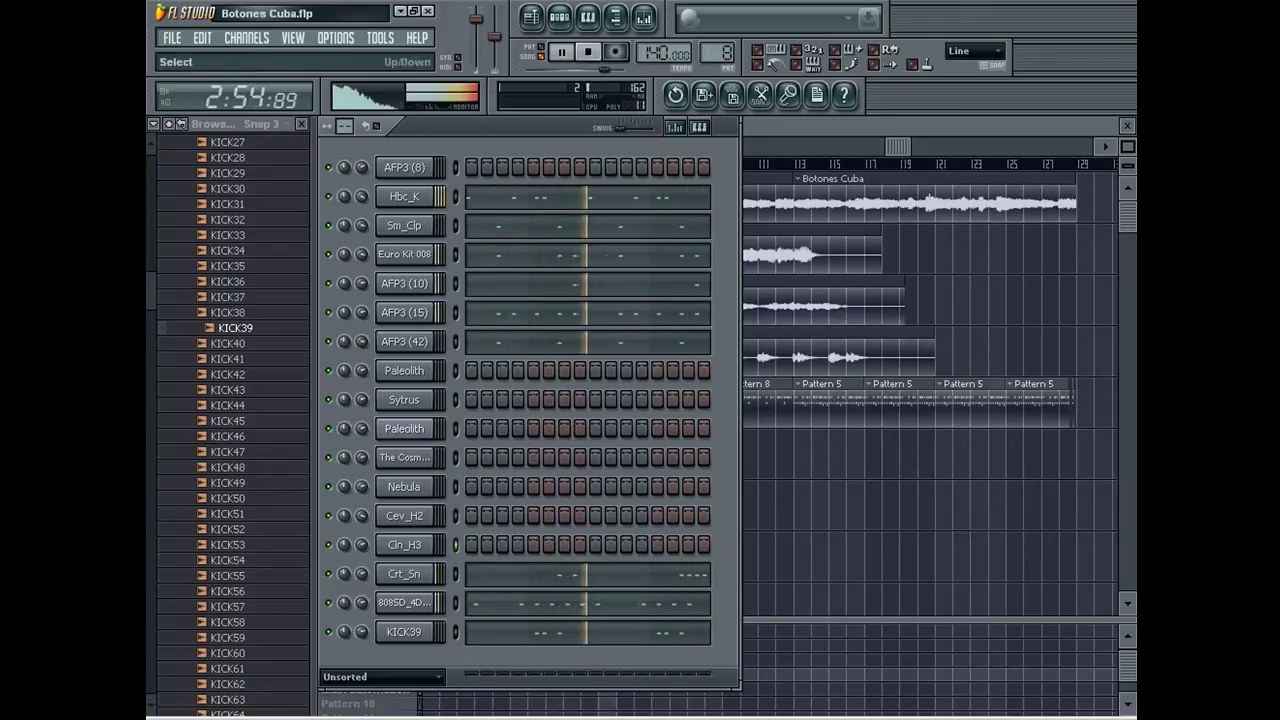
Step: Delete the opening 808SD_4D note in Pattern 8 and return to the playlist
left_click(485, 602)
right_click(437, 361)
left_click(531, 17)
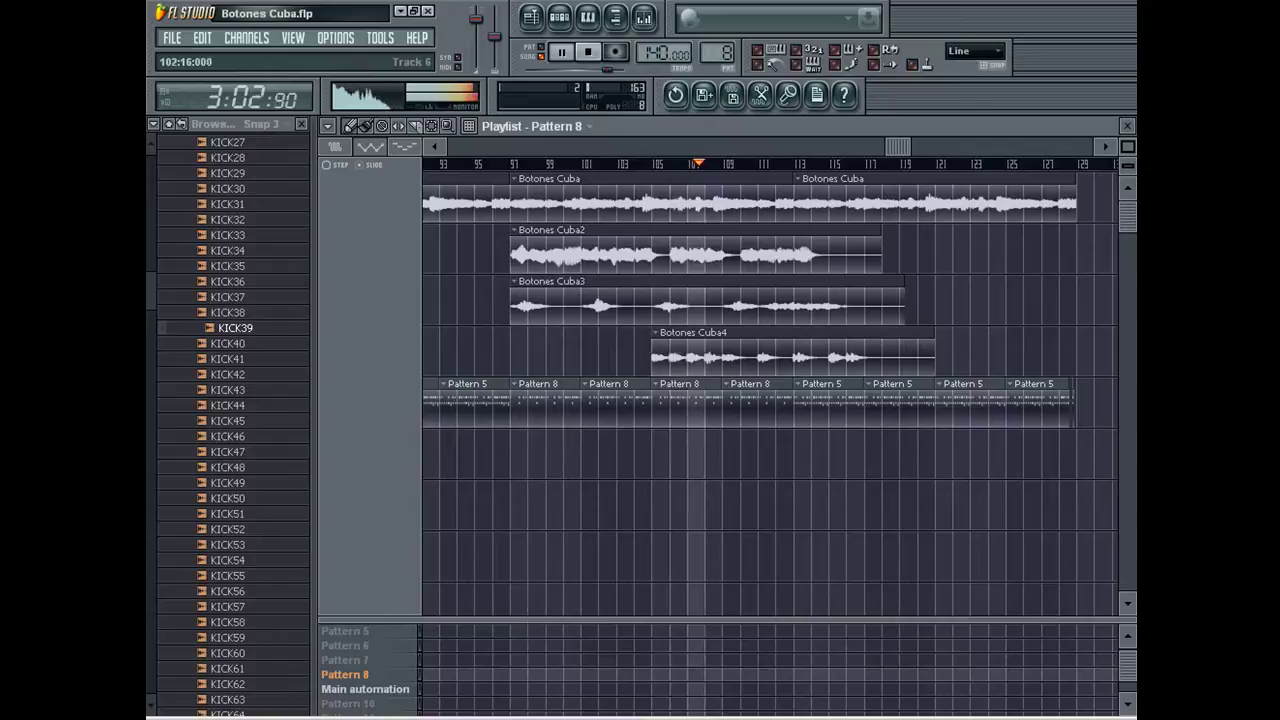
Step: Open the channels of Pattern 8 from its clip at bar 109 and cut all AFP3 (15) notes
double_click(758, 398)
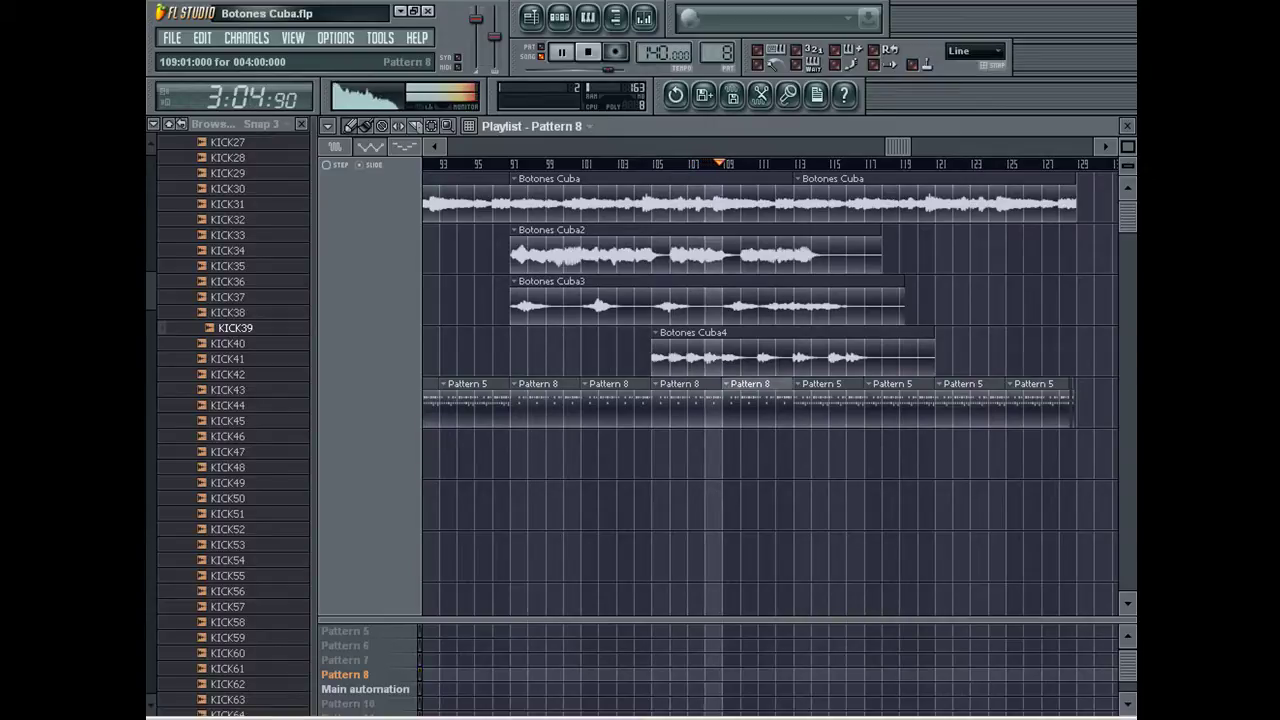
key("Escape")
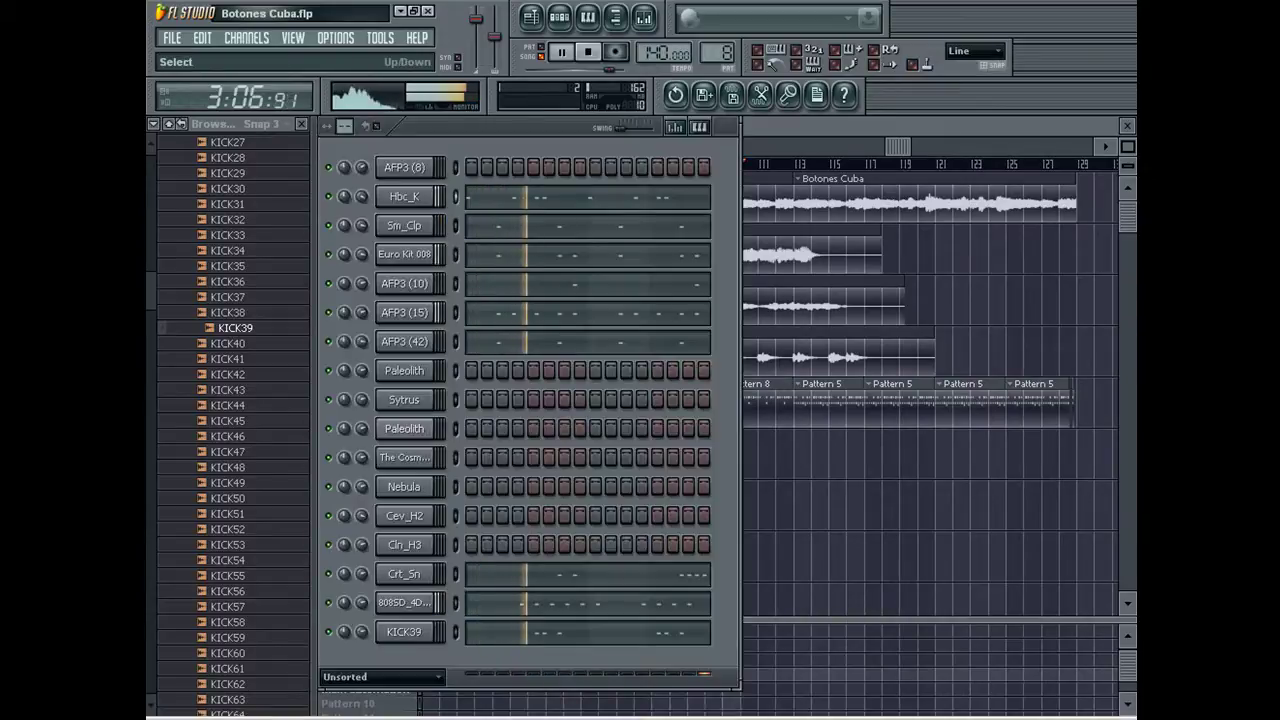
left_click(404, 312)
left_click(404, 312)
key("ctrl+x")
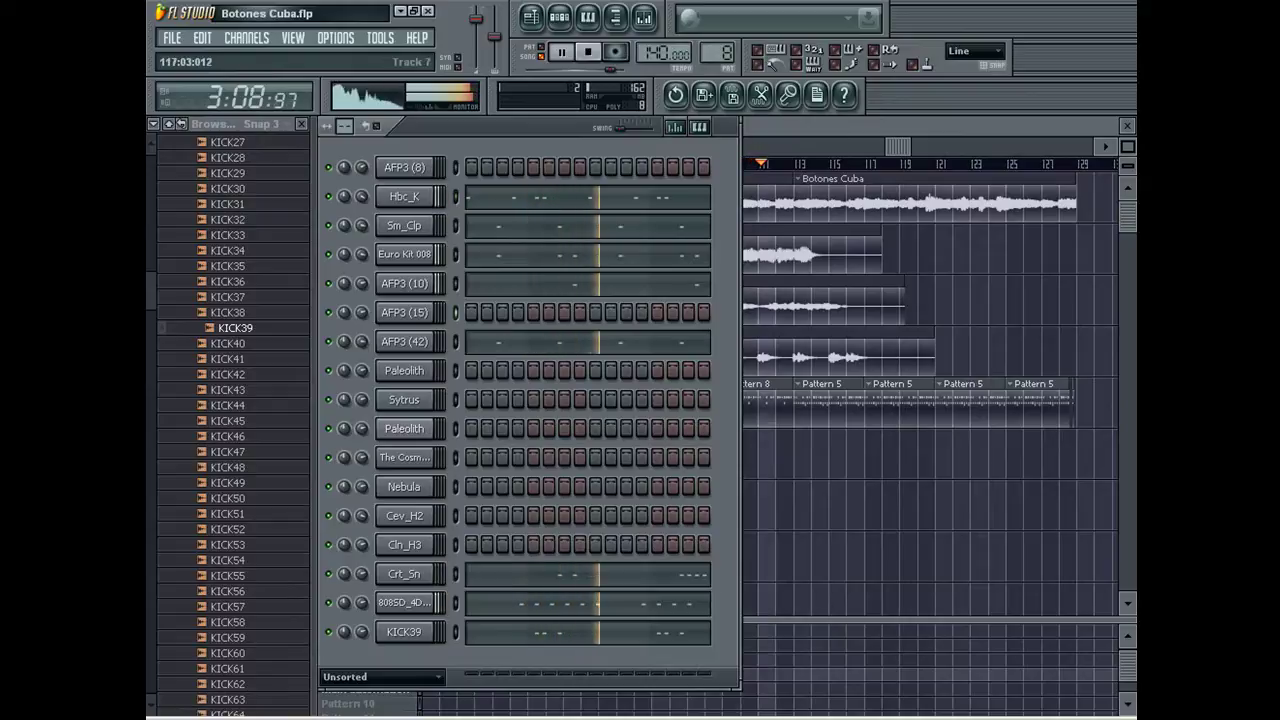
Step: Return to the playlist and undo the last clip move
left_click(762, 402)
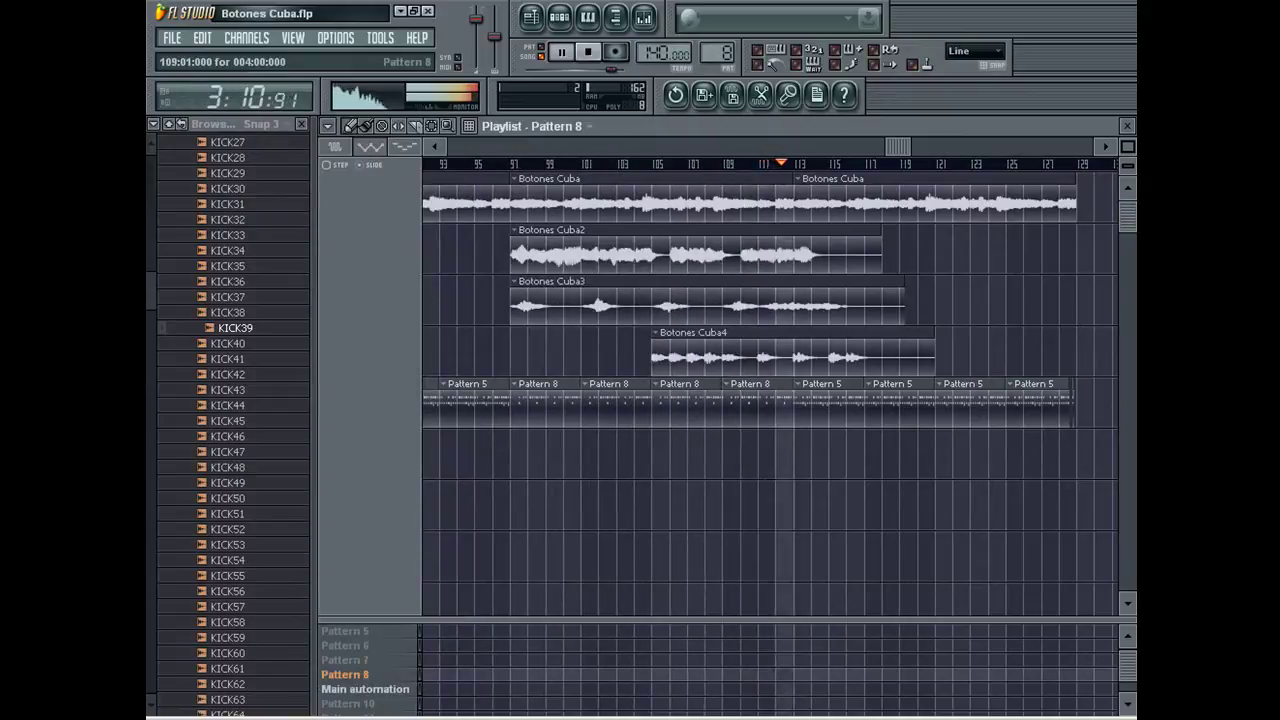
left_click(202, 38)
left_click(252, 56)
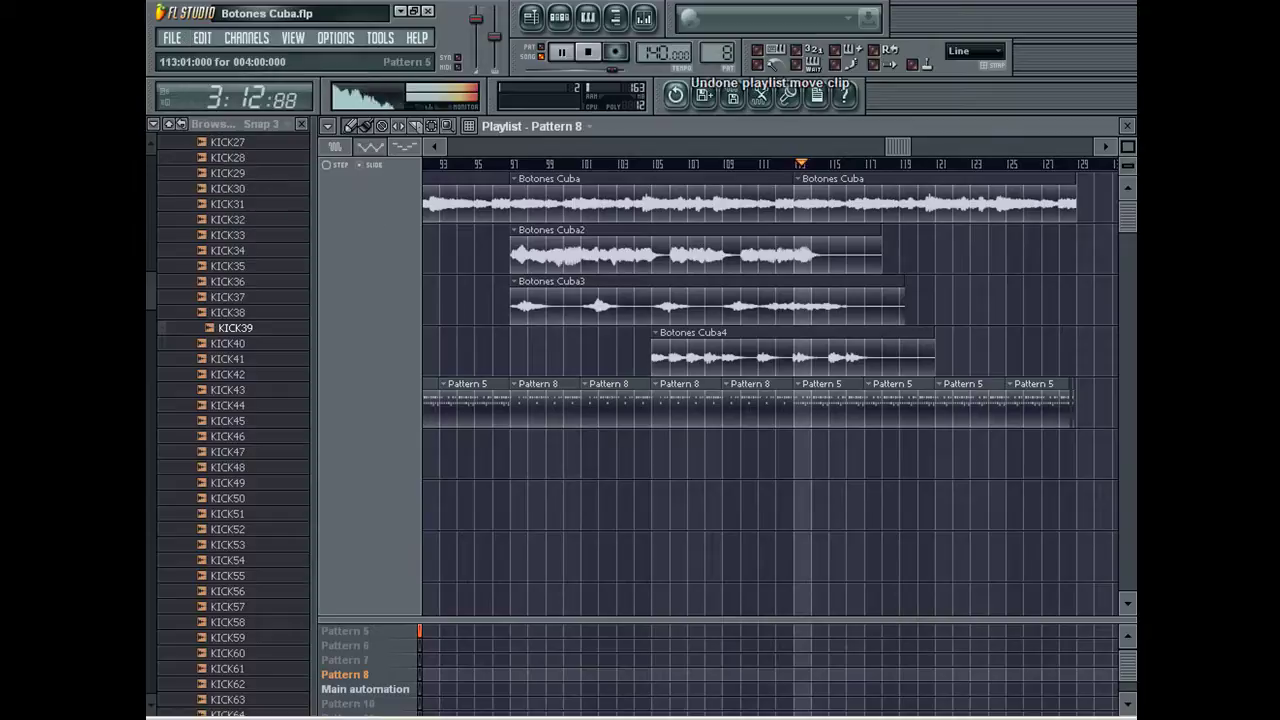
Step: Open Euro Kit 008's piano roll in Pattern 8 and undo the last note deletion
key("F7")
key("F6")
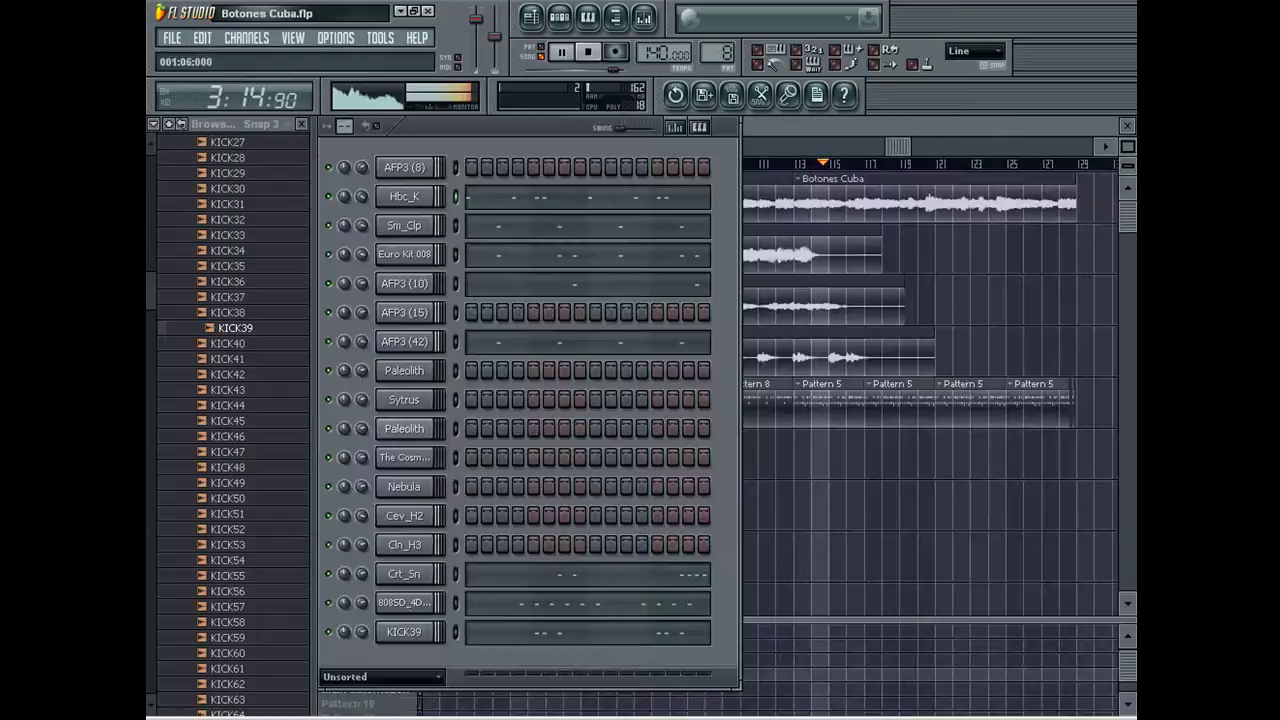
key("F7")
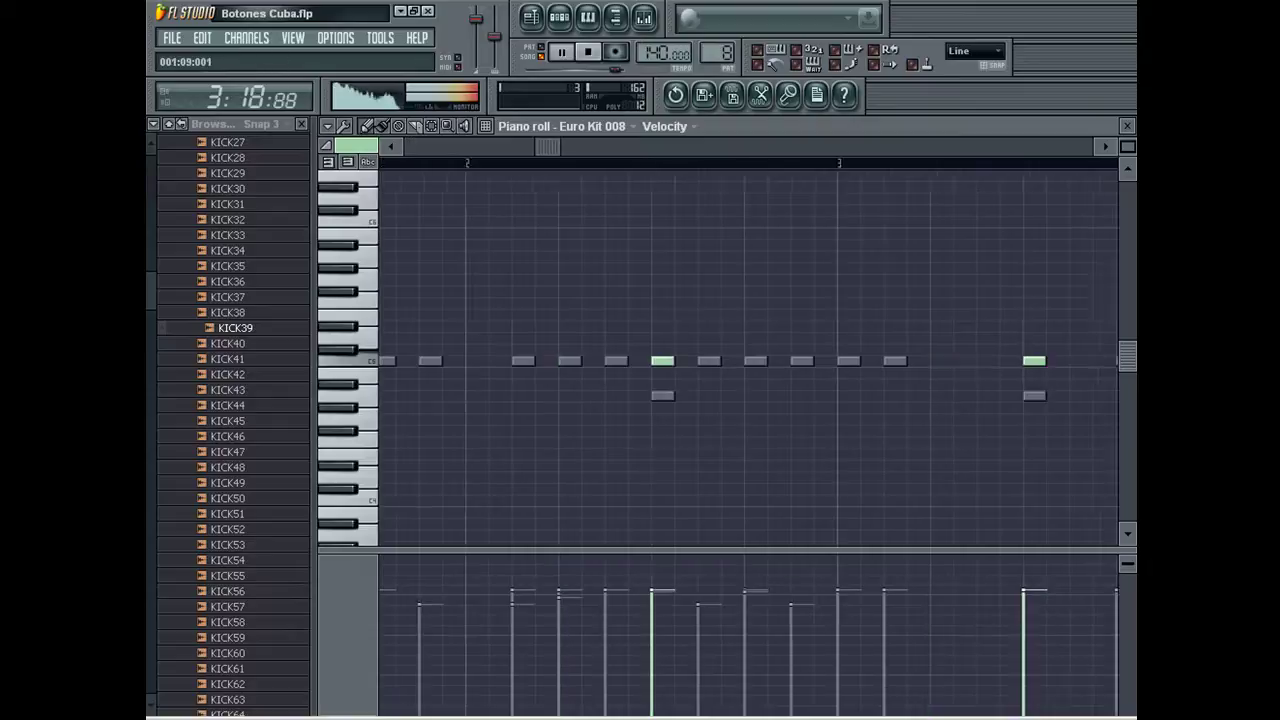
left_click(202, 38)
left_click(262, 57)
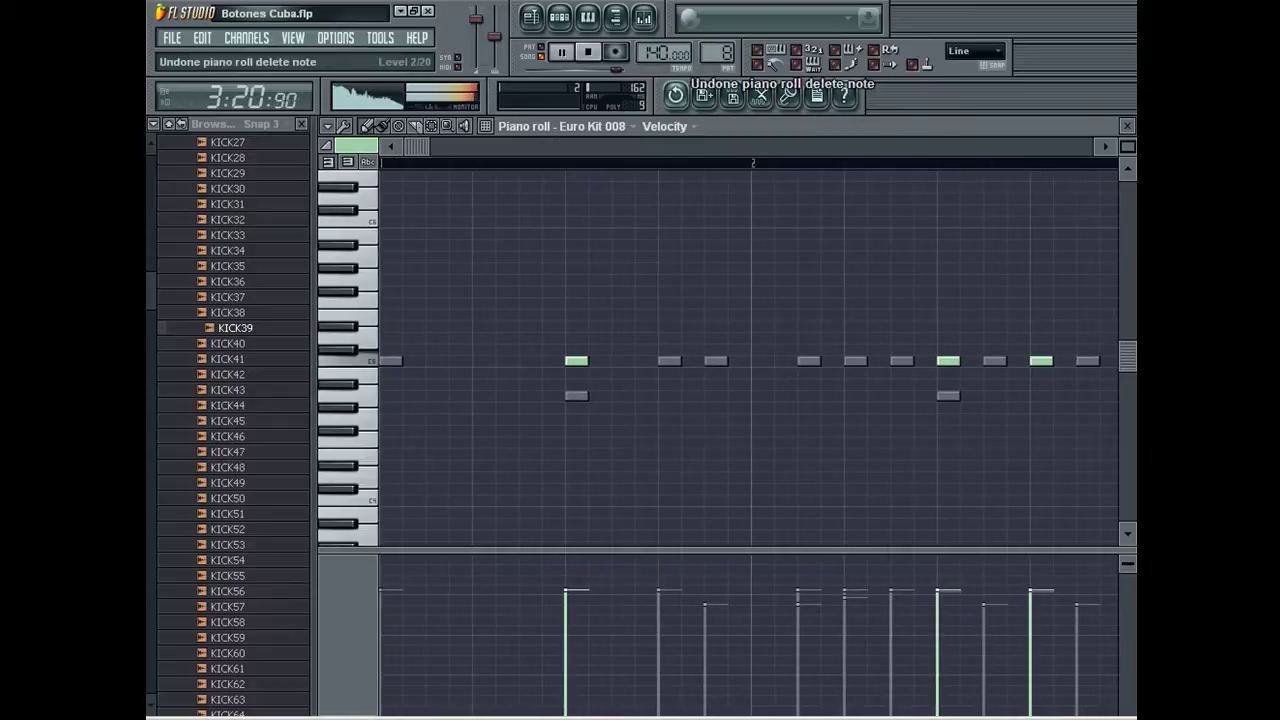
Step: Return to the channels and undo the recent edits up to and including the cut of the AFP3 (15) notes
key("F5")
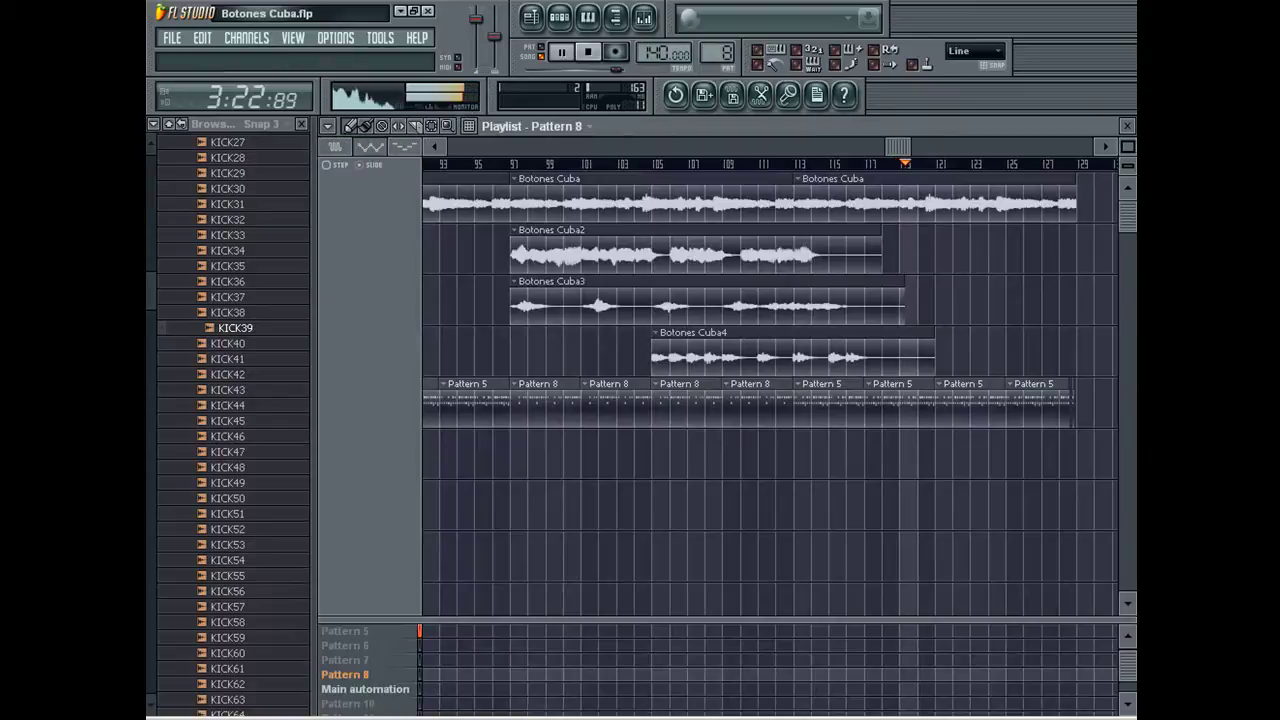
key("F7")
left_click(1127, 126)
left_click(977, 158)
left_click(202, 38)
left_click(256, 57)
left_click(202, 38)
left_click(256, 57)
left_click(202, 38)
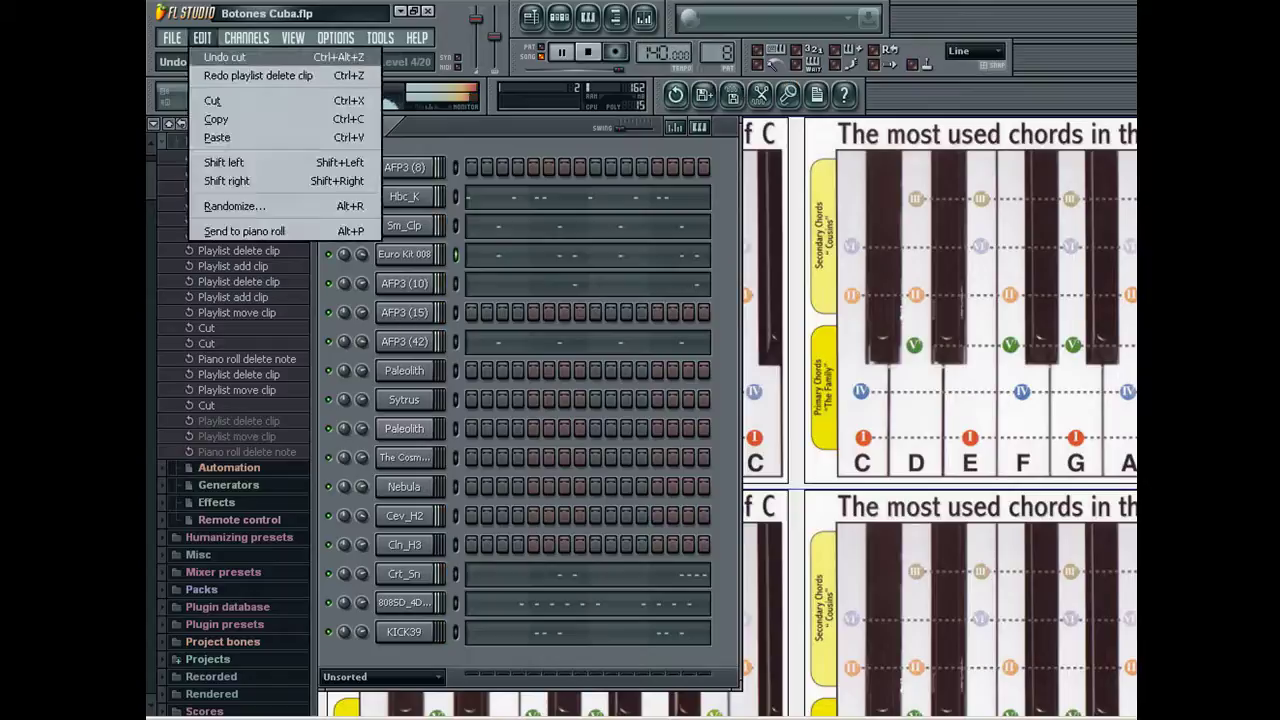
left_click(256, 57)
Step: In Pattern 8, delete the AFP3 (15) notes at step 13 of bars 1 and 3 and at steps 3 and 13 of bars 2 and 4
left_click(660, 313)
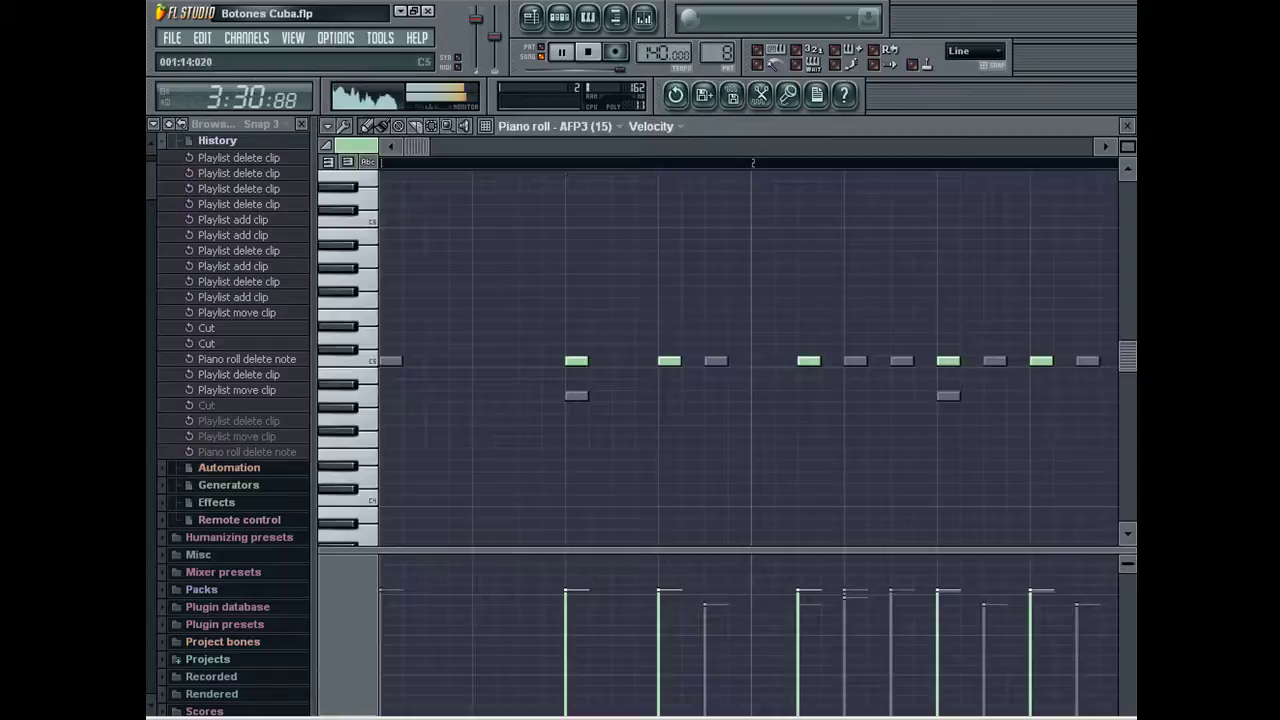
right_click(678, 361)
right_click(812, 361)
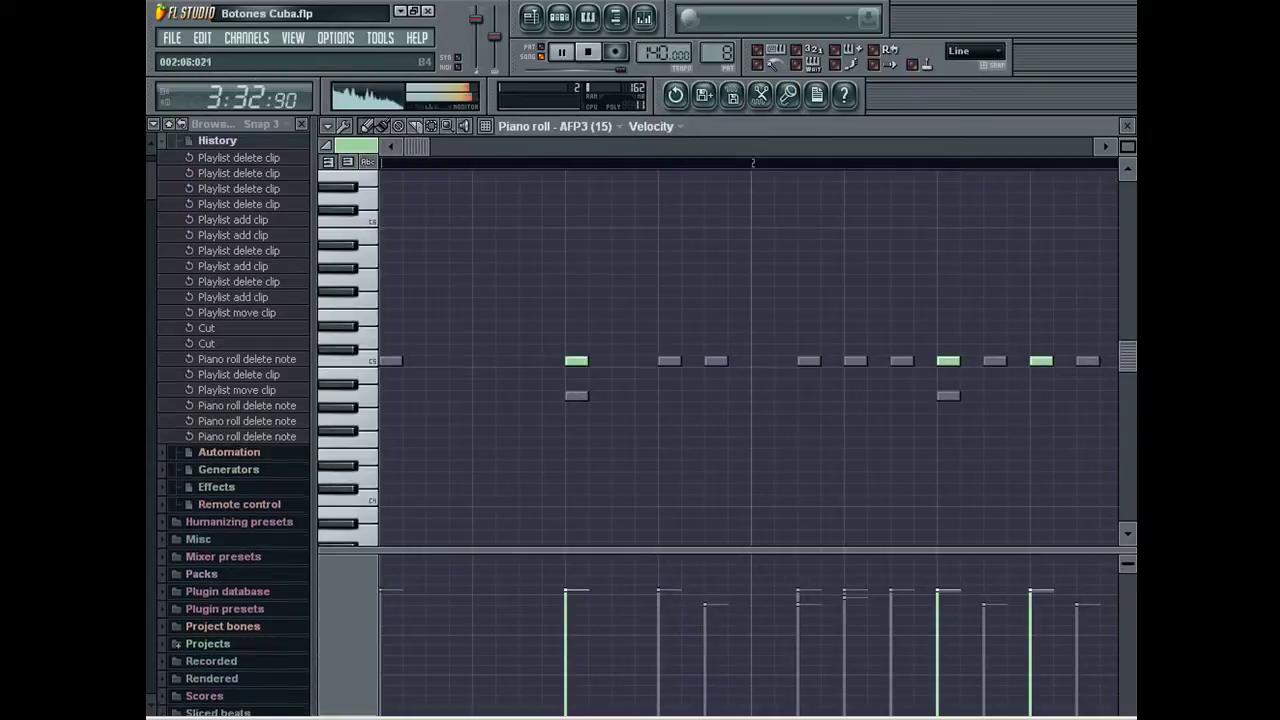
right_click(1041, 361)
left_click_drag(416, 147, 694, 147)
right_click(643, 361)
right_click(783, 361)
right_click(1015, 361)
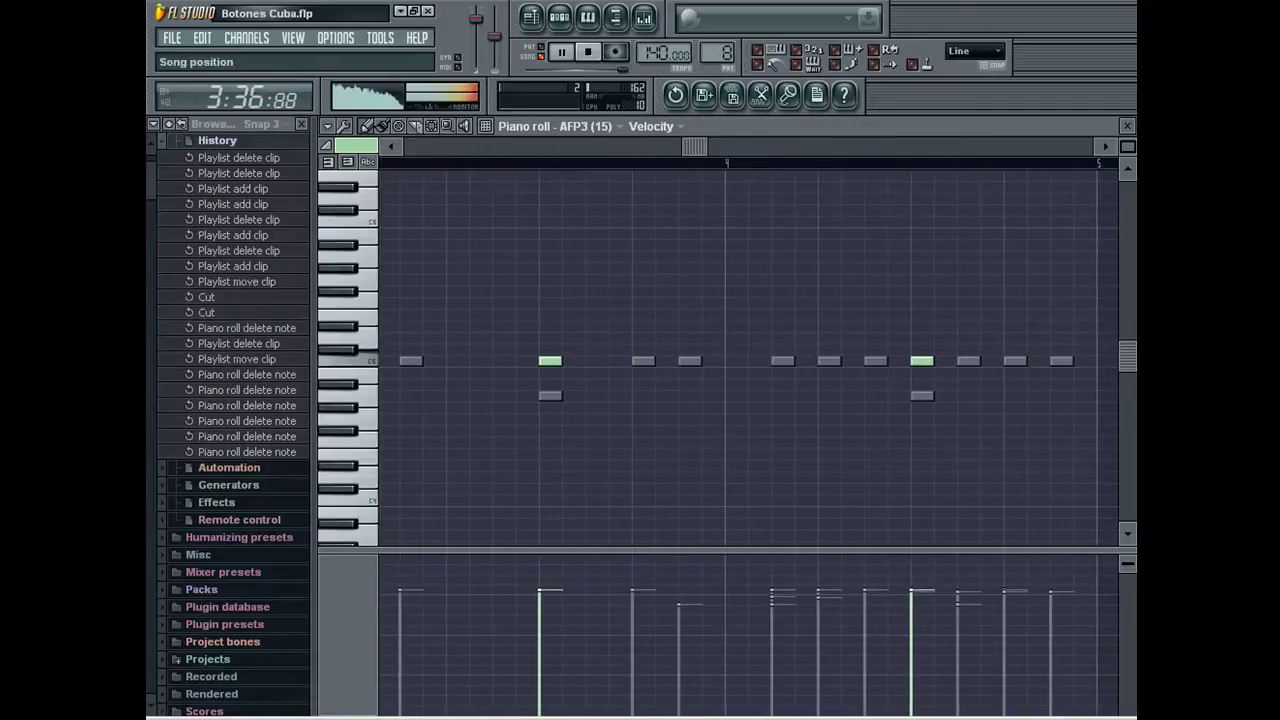
Step: Return to the playlist and save the project
left_click(531, 17)
left_click(172, 38)
left_click(185, 119)
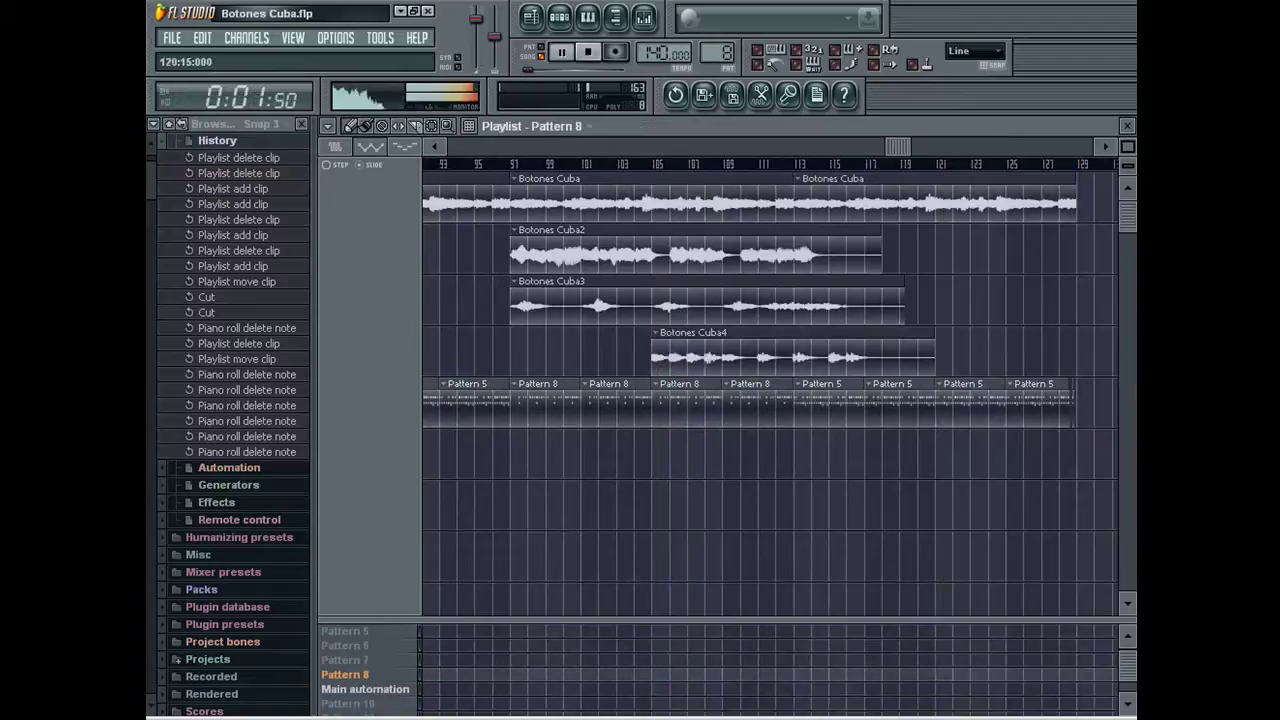
Step: Replace the four Pattern 5 clips in bars 33 to 48 with Pattern 8 clips
mouse_move(898, 147)
left_mouse_down()
mouse_move(488, 147)
mouse_move(615, 147)
mouse_move(604, 147)
left_mouse_up()
right_click(484, 404)
left_click_drag(484, 404, 468, 404)
right_click(556, 404)
left_click(556, 404)
left_click_drag(556, 404, 539, 404)
right_click(625, 404)
left_click_drag(625, 404, 608, 404)
right_click(715, 404)
left_click_drag(715, 404, 680, 404)
Step: Replace the first bar of the Pattern 5 clip at bar 49 with a one-bar slice of Pattern 8
left_click(743, 446)
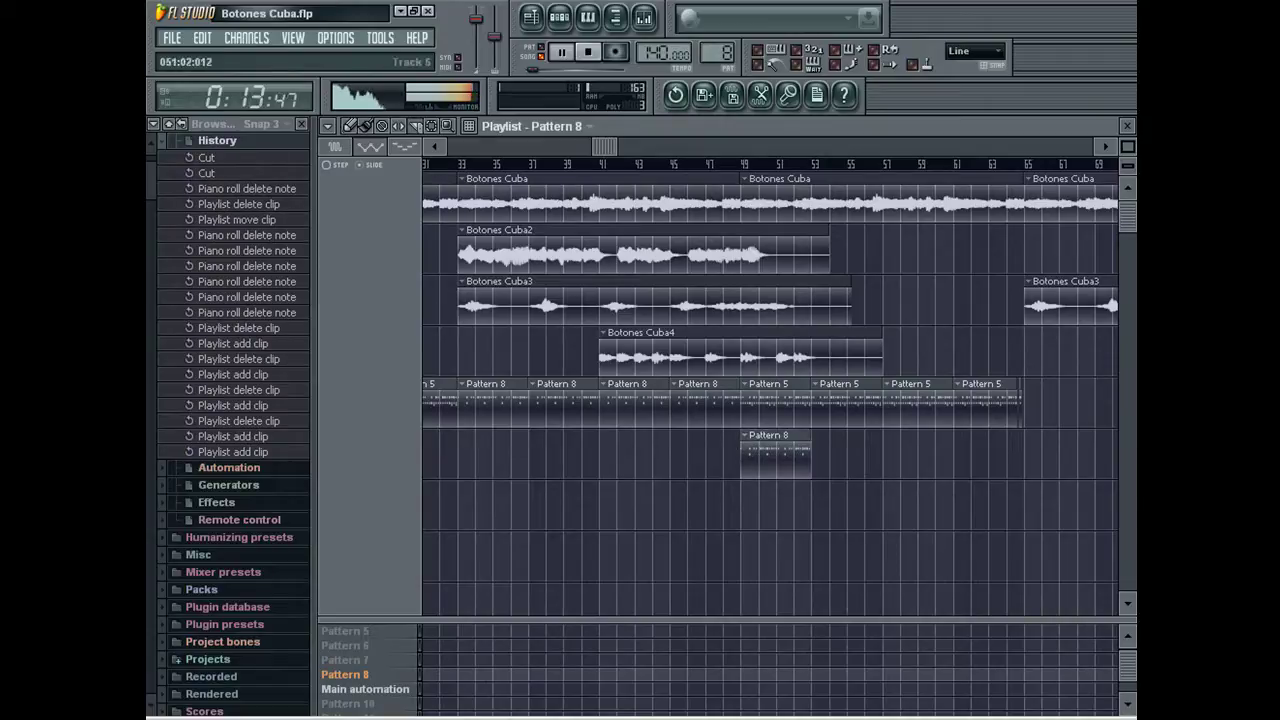
mouse_move(760, 392)
left_mouse_down()
mouse_move(760, 484)
mouse_move(751, 404)
left_mouse_up()
right_click(754, 403)
right_click(784, 455)
left_click(751, 403)
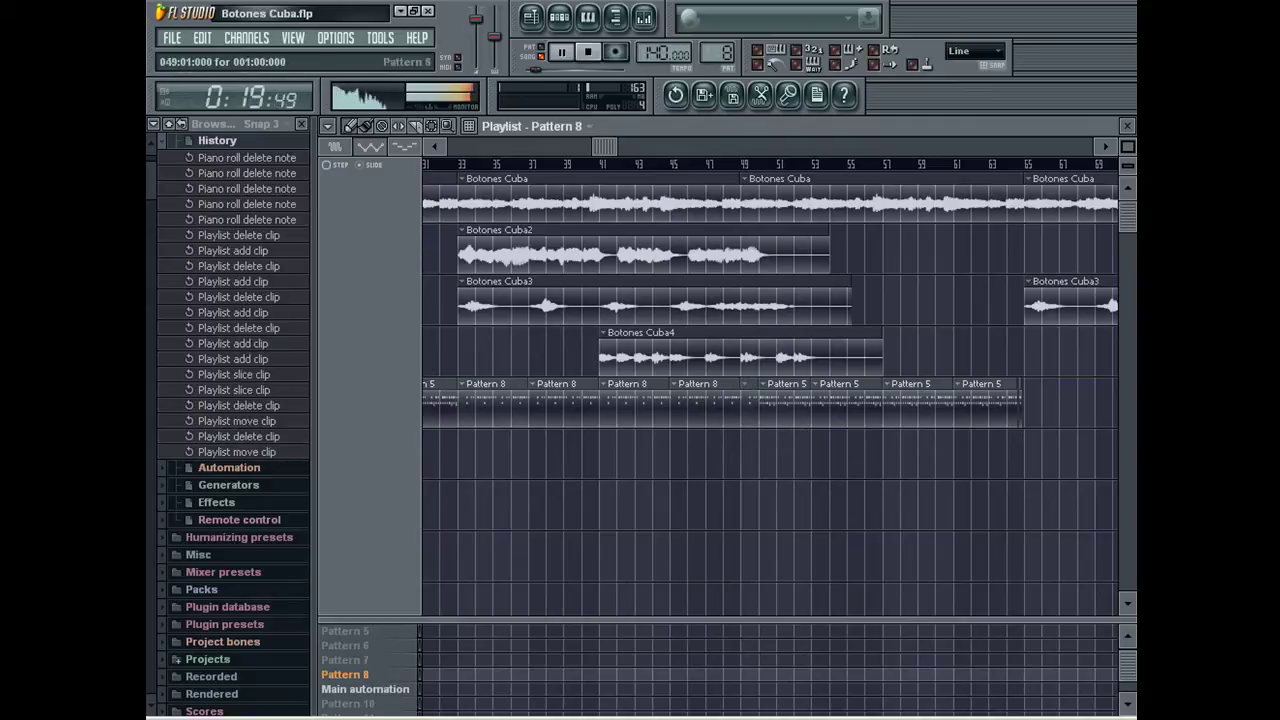
Step: Swap bar 113 of the Pattern 5 clip for a one-bar Pattern 8 clip, slicing the original at bar 114
left_click_drag(604, 147, 902, 147)
left_click_drag(762, 450, 784, 450)
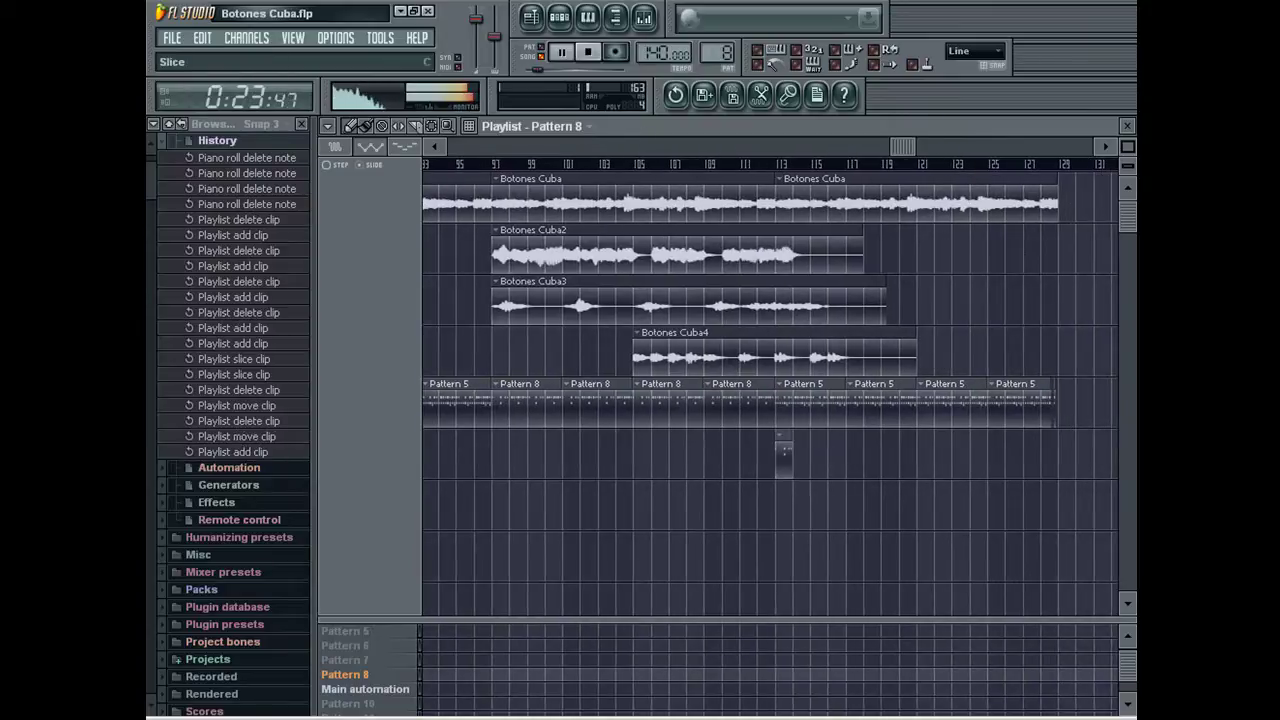
left_click_drag(793, 380, 793, 438)
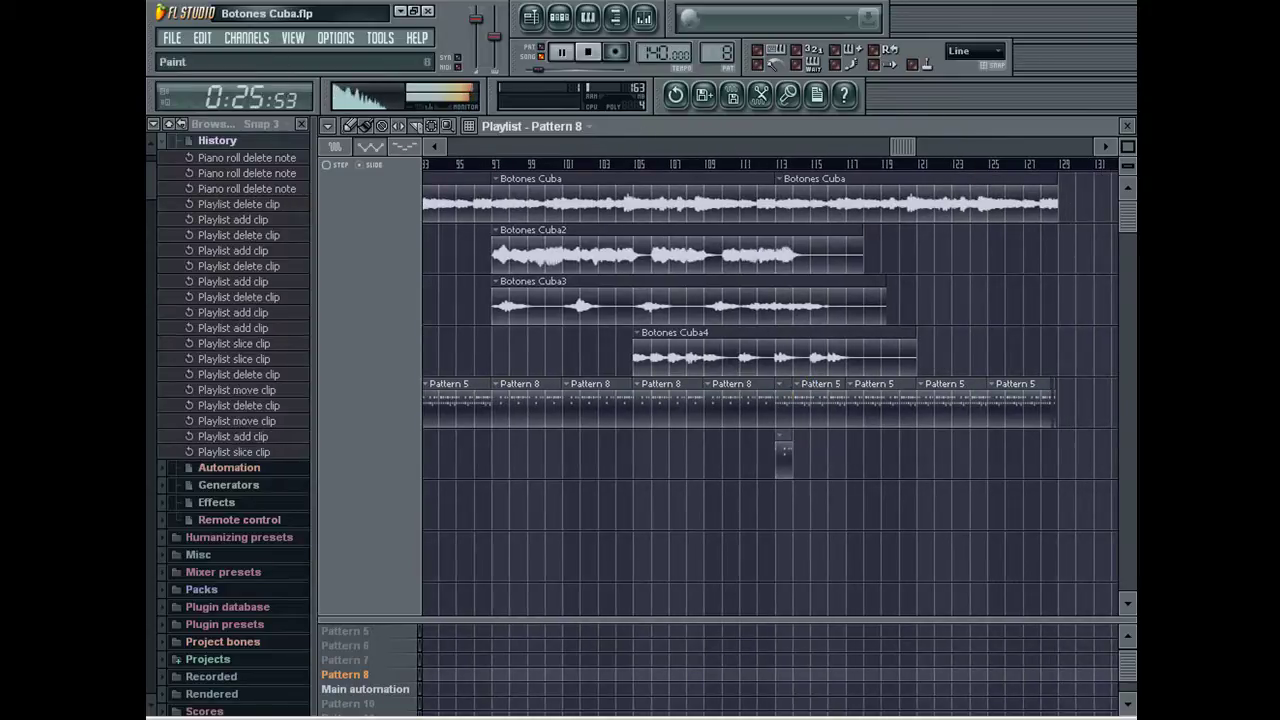
right_click(784, 402)
left_click_drag(784, 454, 784, 404)
right_click(754, 452)
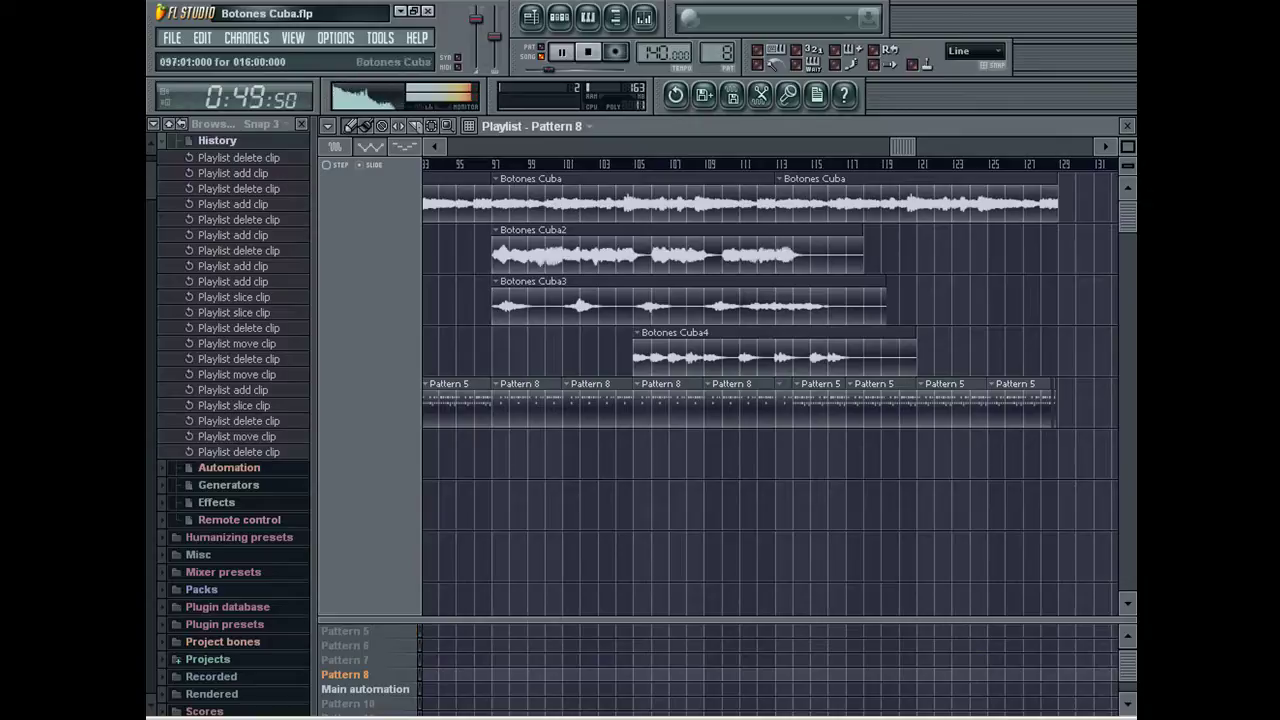
Step: Play the arrangement from about bar 111 and delete the Pattern 5 clips from bar 114 to the end
left_click(743, 164)
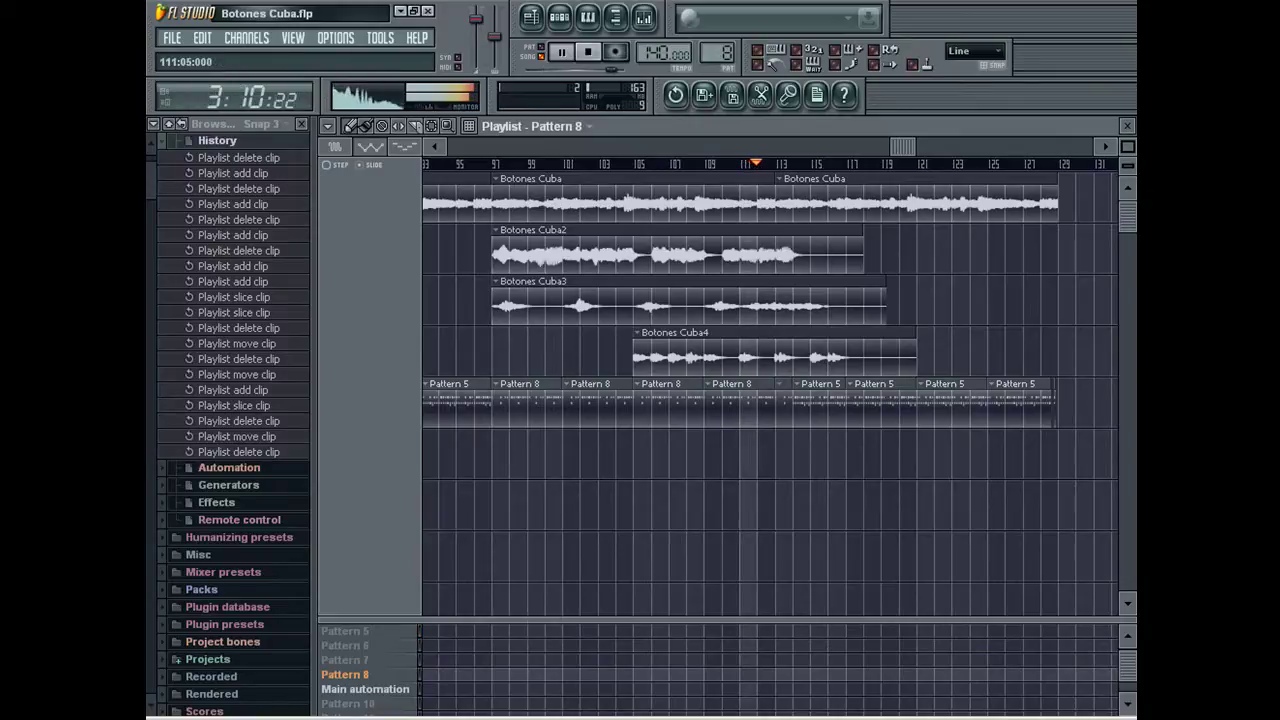
left_click_drag(820, 405, 1053, 405)
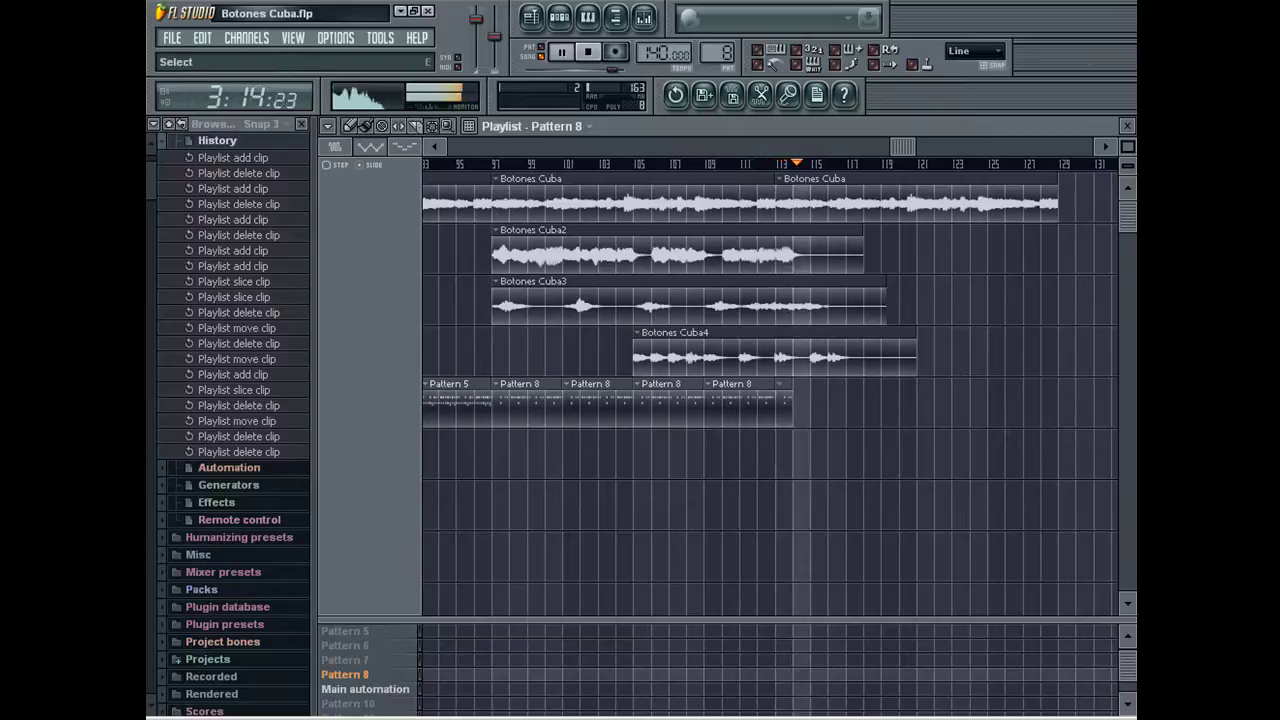
Step: Slice the last Pattern 8 clip in the middle of bar 113 and delete its second half, replaying from about bar 112
left_click_drag(903, 147, 975, 147)
left_click_drag(1128, 147, 1128, 127)
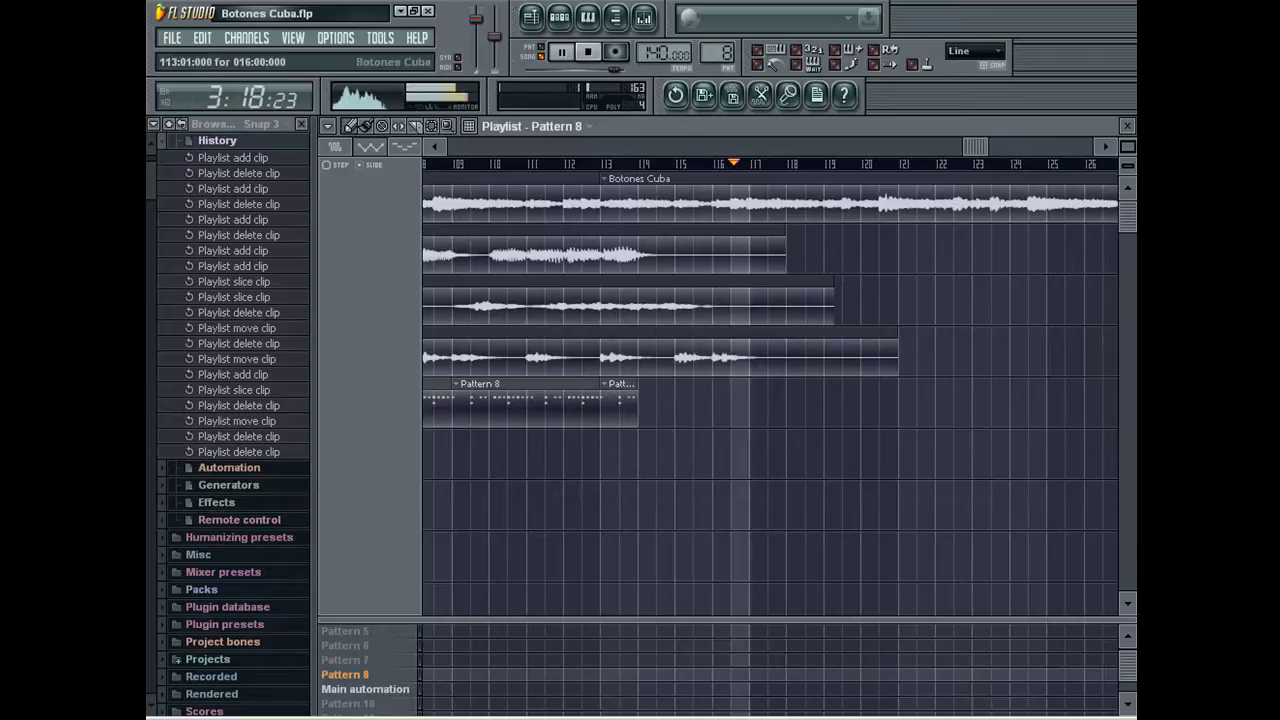
left_click(580, 164)
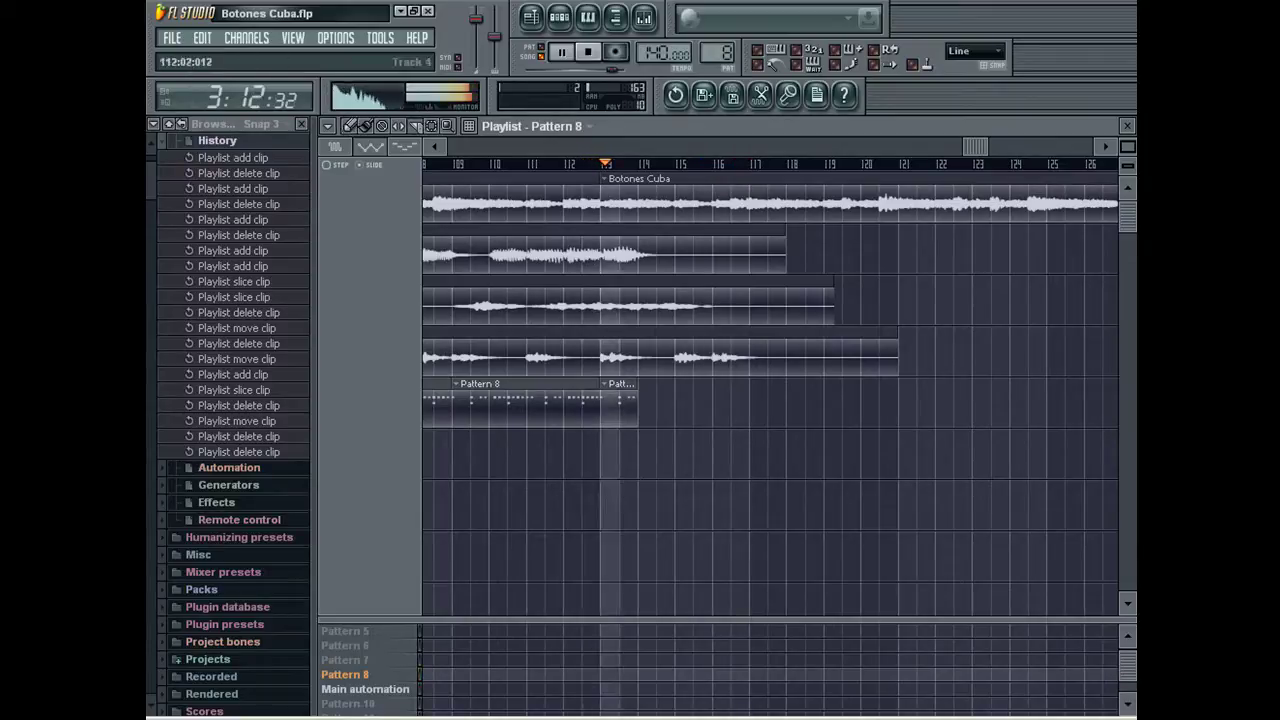
left_click_drag(620, 380, 620, 438)
left_click(565, 164)
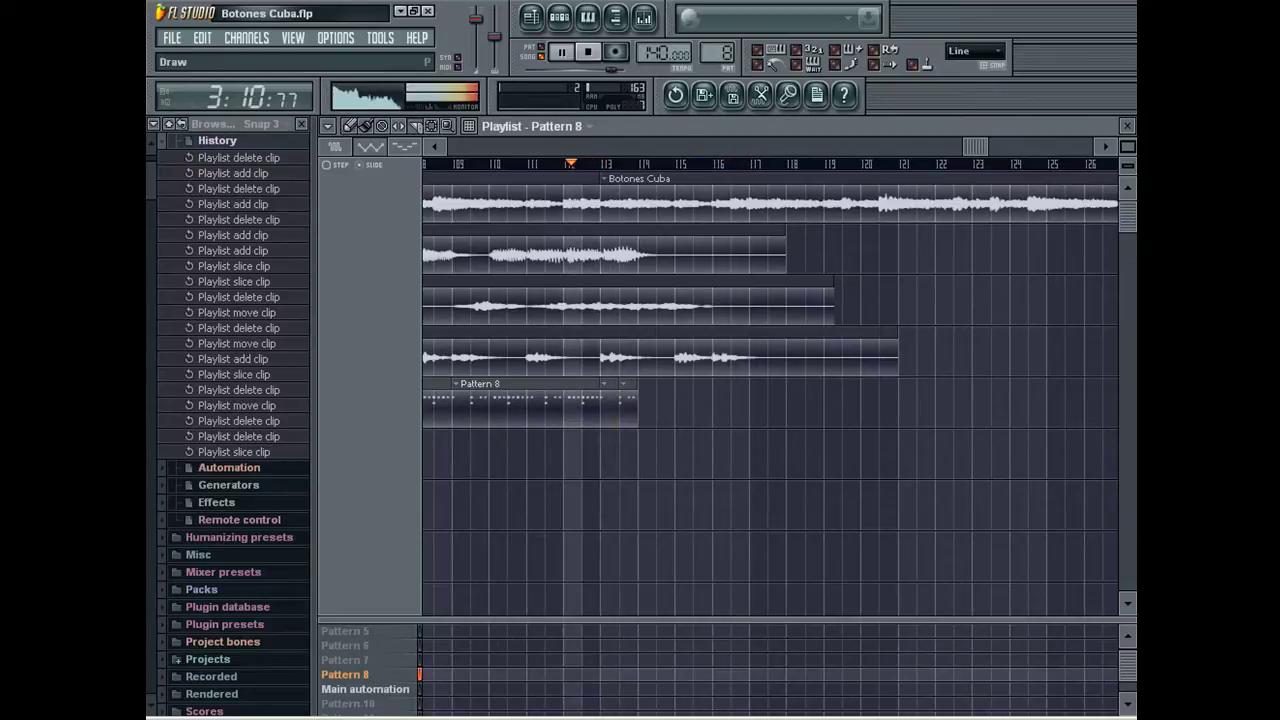
right_click(629, 405)
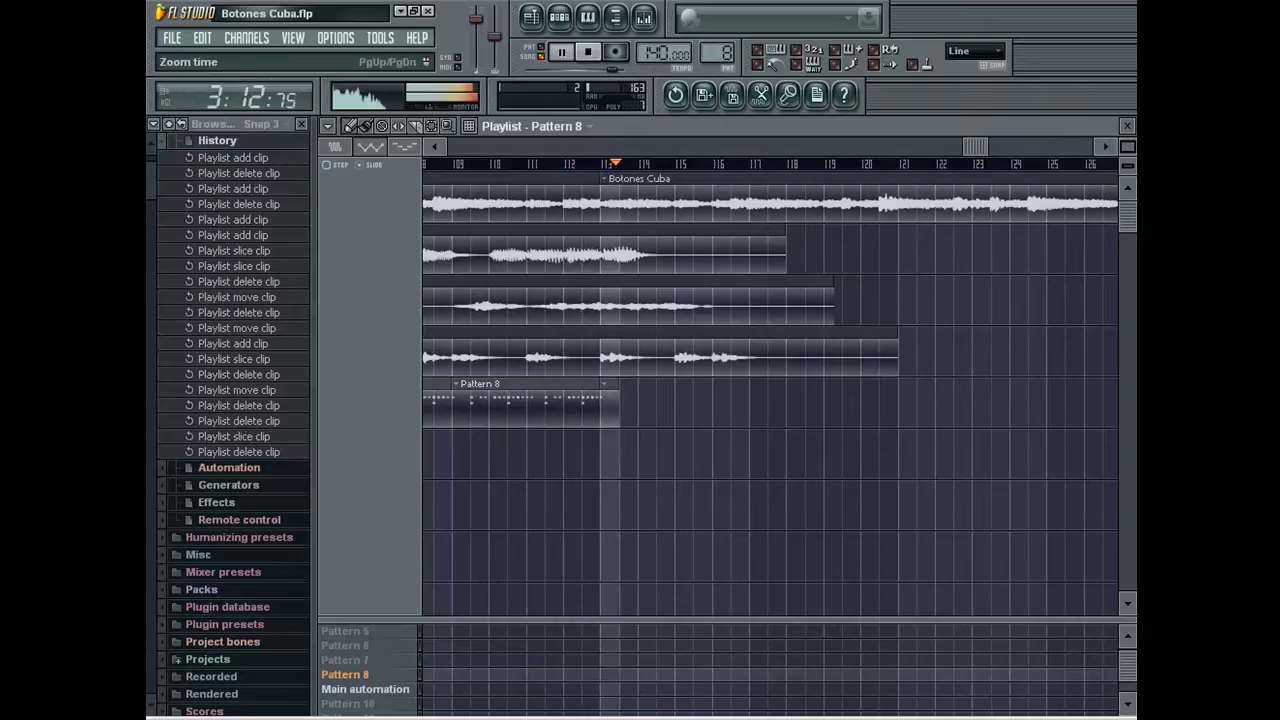
Step: Copy the Botones Cuba clips from the start of the arrangement and paste them at bar 129
scroll(620, 405, "down", 5)
left_click_drag(976, 147, 448, 147)
left_click_drag(594, 198, 506, 352)
left_click_drag(460, 147, 1070, 147)
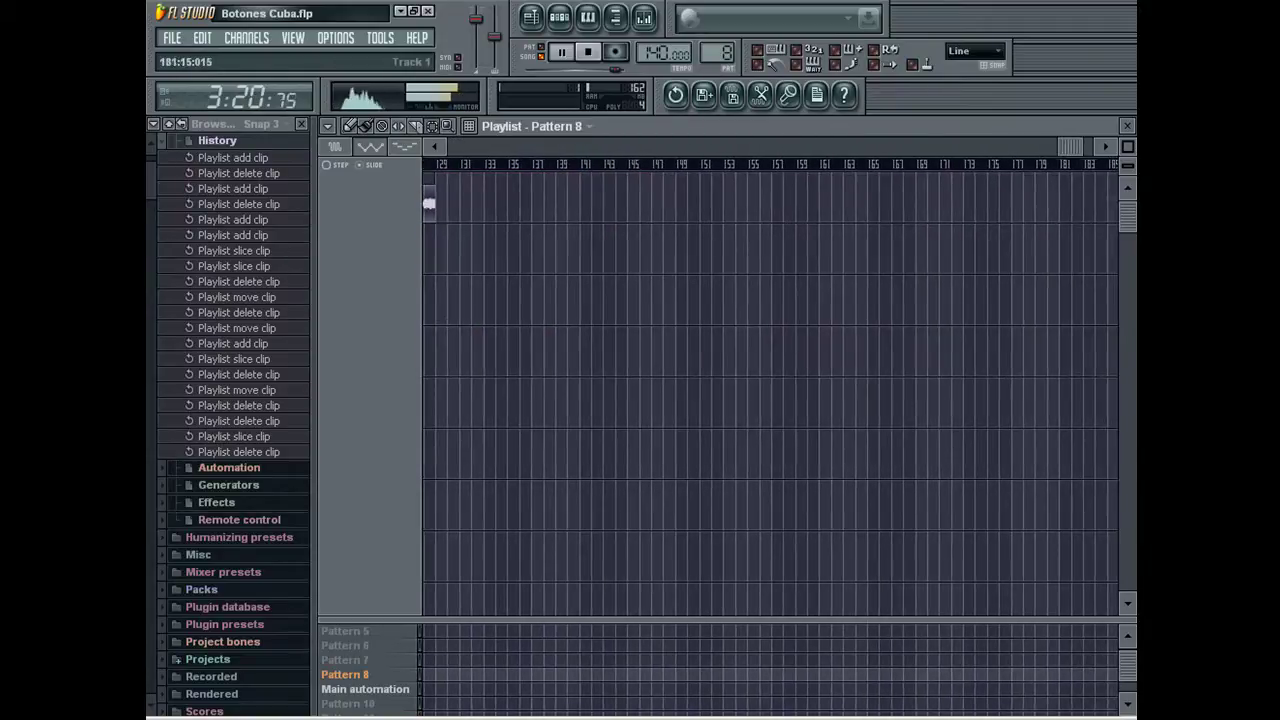
key("ctrl+v")
left_click_drag(468, 250, 480, 250)
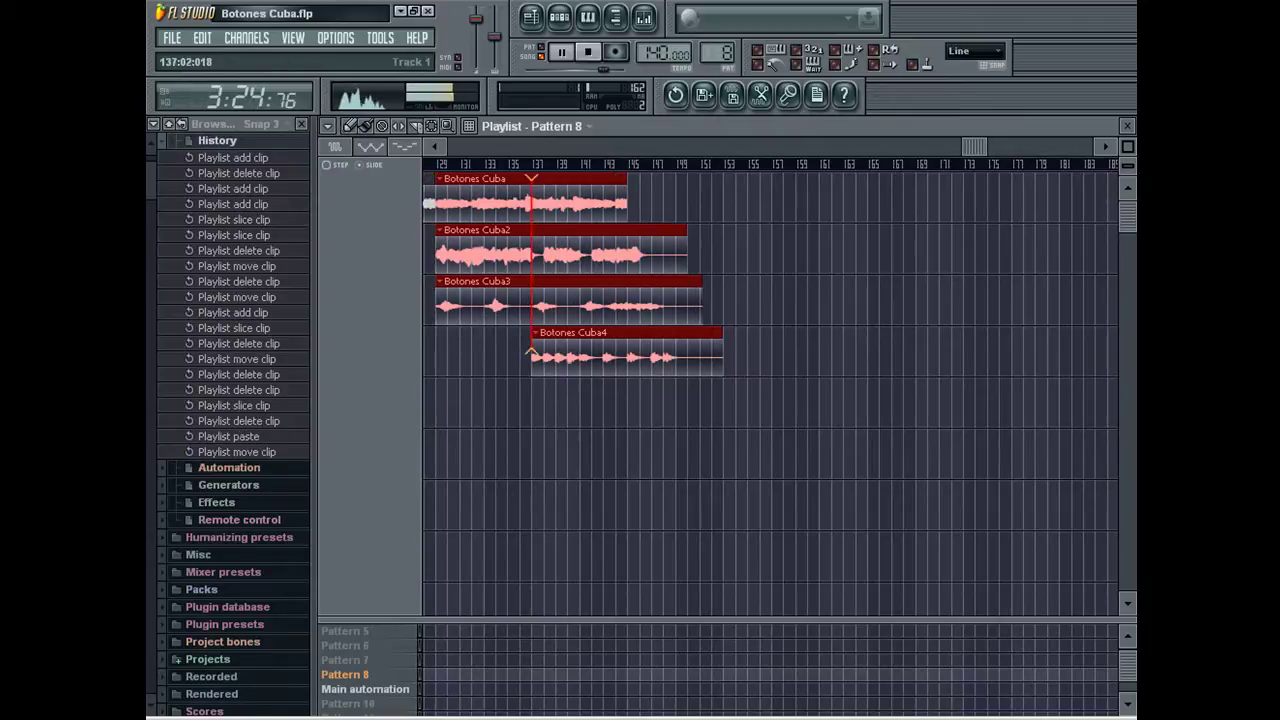
Step: Slice the pasted Botones Cuba clips at bar 137 and delete the portions before it
left_click_drag(532, 180, 532, 352)
left_click(431, 126)
left_click_drag(512, 195, 466, 300)
key("Delete")
Step: Move the remaining clips back to bar 129, dropping the short leading slice of Botones Cuba2, and save the project
mouse_move(623, 405)
left_mouse_down()
mouse_move(509, 195)
mouse_move(447, 224)
left_mouse_up()
left_click(366, 126)
right_click(440, 255)
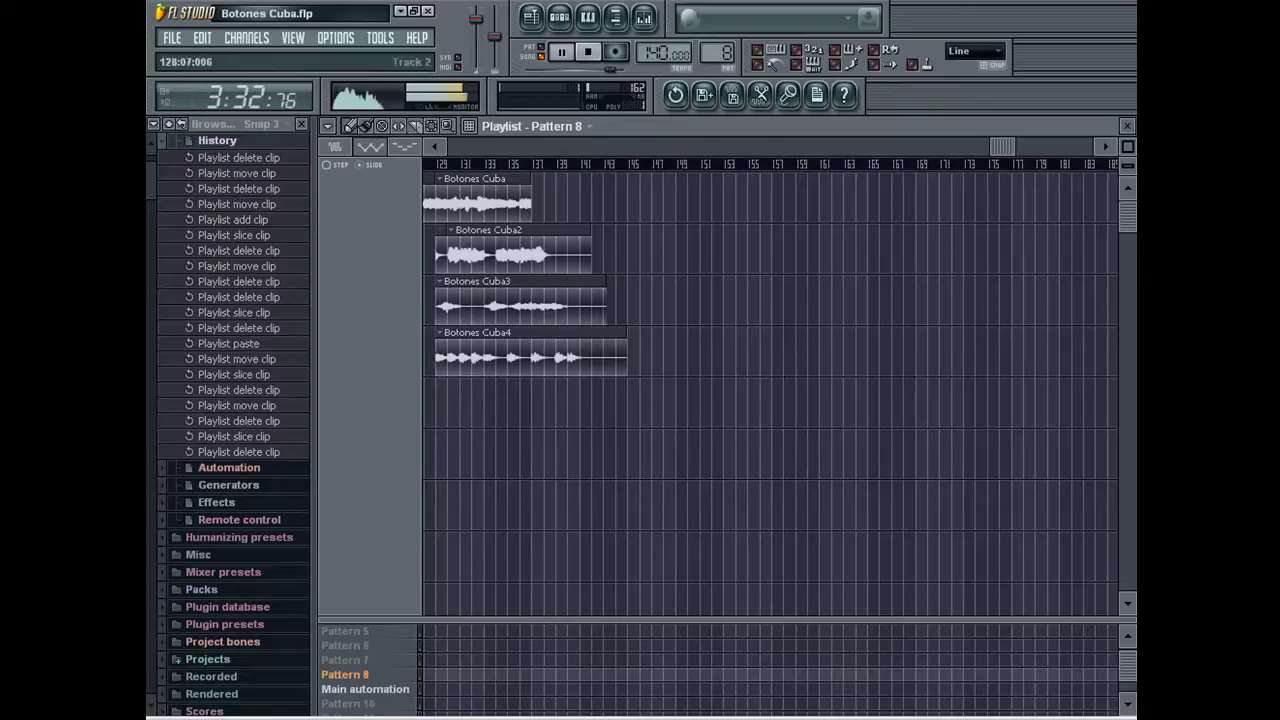
left_click(173, 38)
left_click(186, 118)
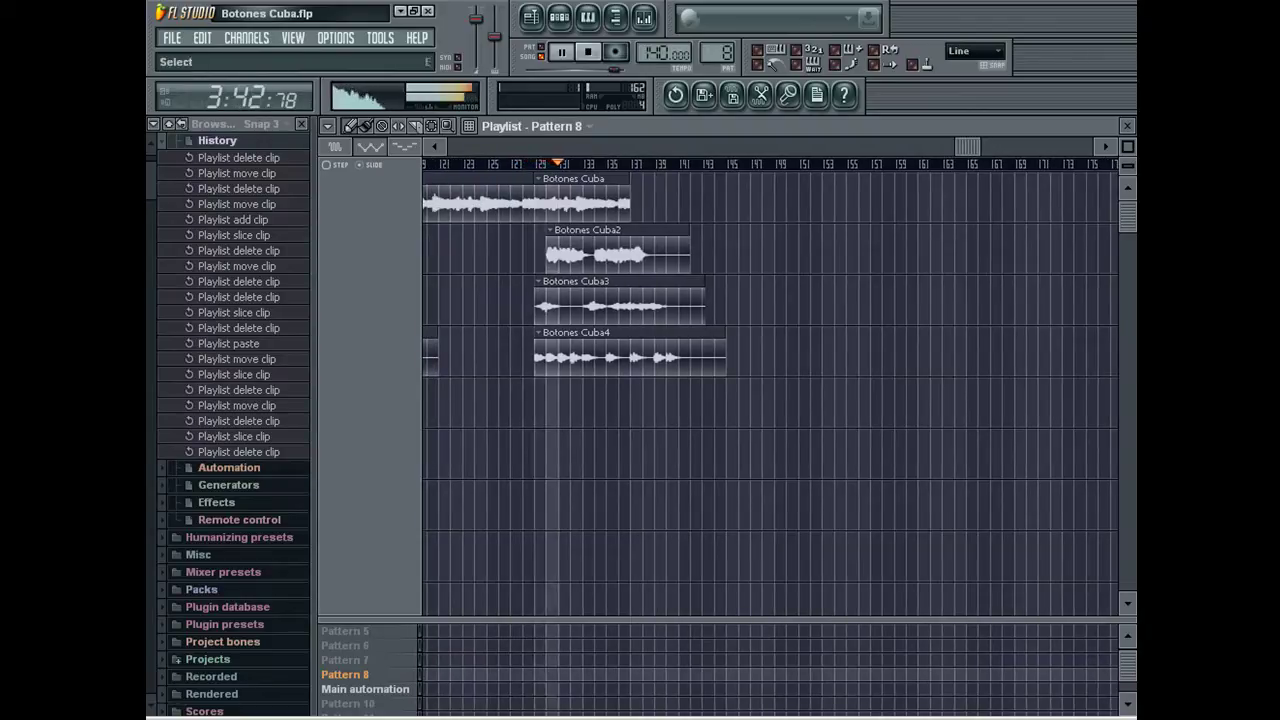
Step: Slice off the Botones Cuba clips beyond bar 141 and paste the copied clips again from that bar
left_click_drag(972, 147, 1070, 147)
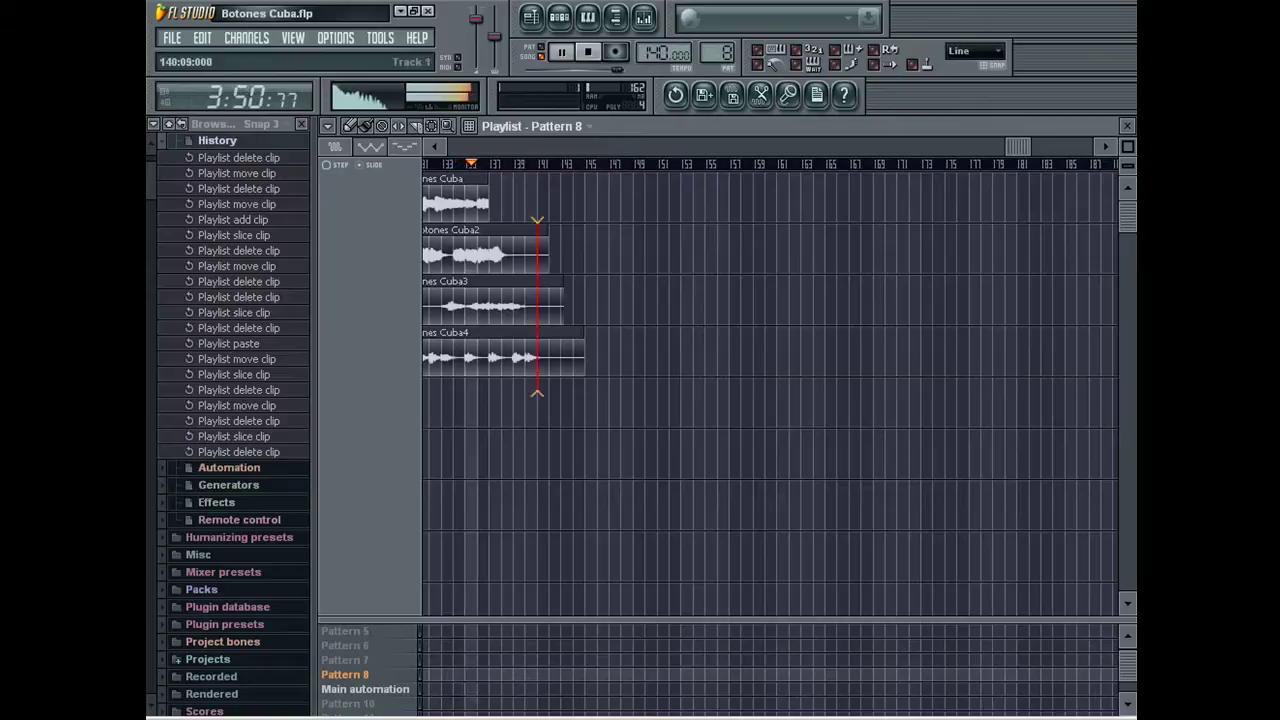
left_click_drag(537, 393, 537, 393)
right_click(544, 255)
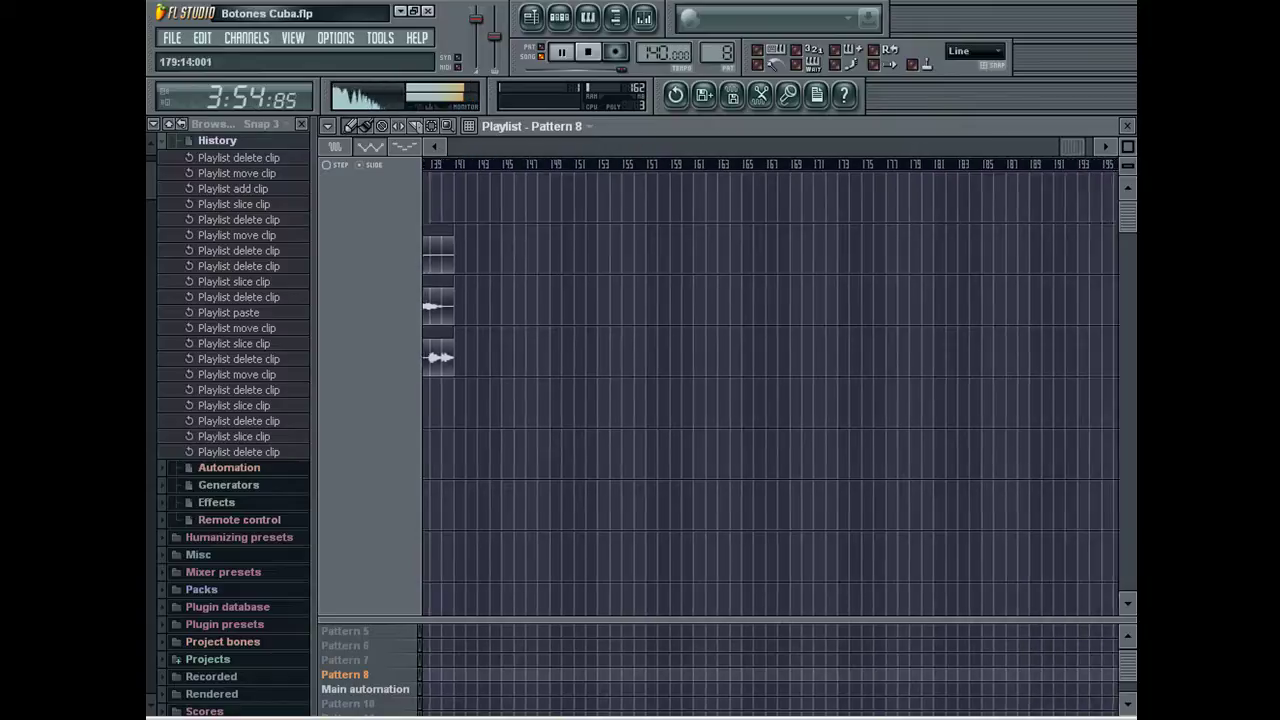
key("ctrl+v")
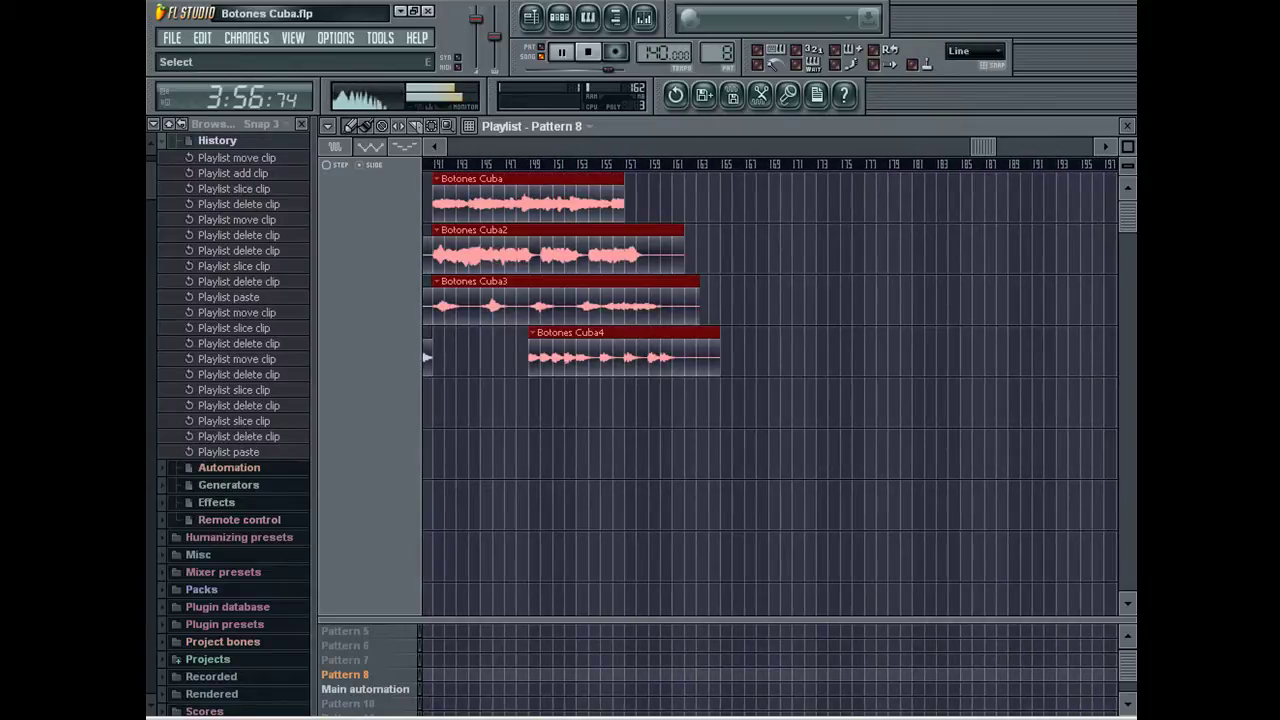
Step: Create a master volume automation clip from bar 141 and shape it into a fade-out down to zero at bar 161
left_click_drag(433, 164, 684, 164)
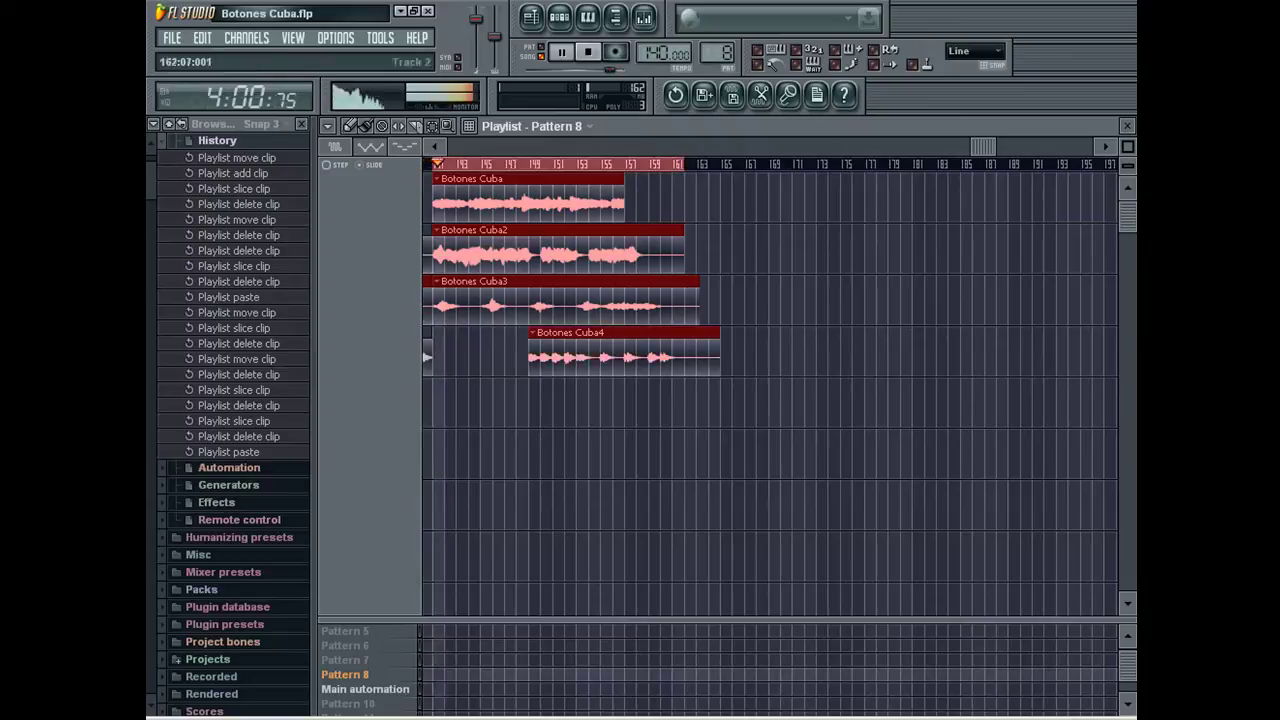
right_click(476, 18)
left_click(545, 134)
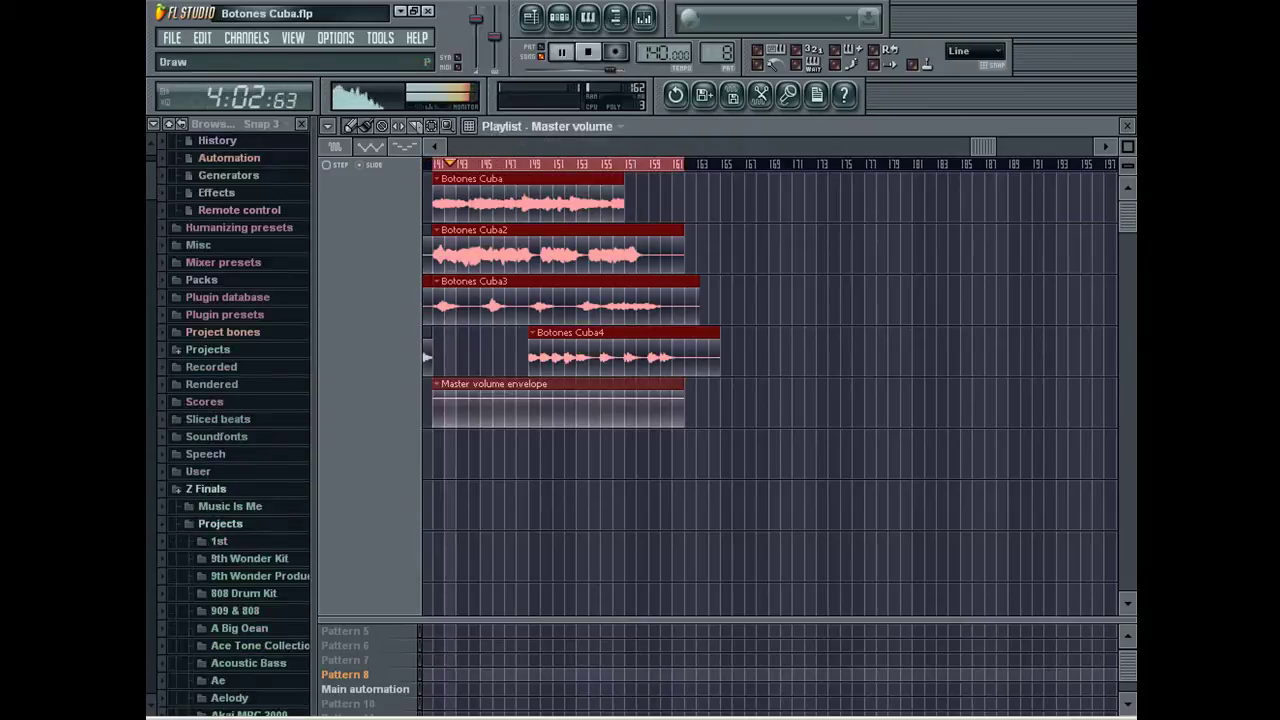
left_click_drag(684, 398, 671, 427)
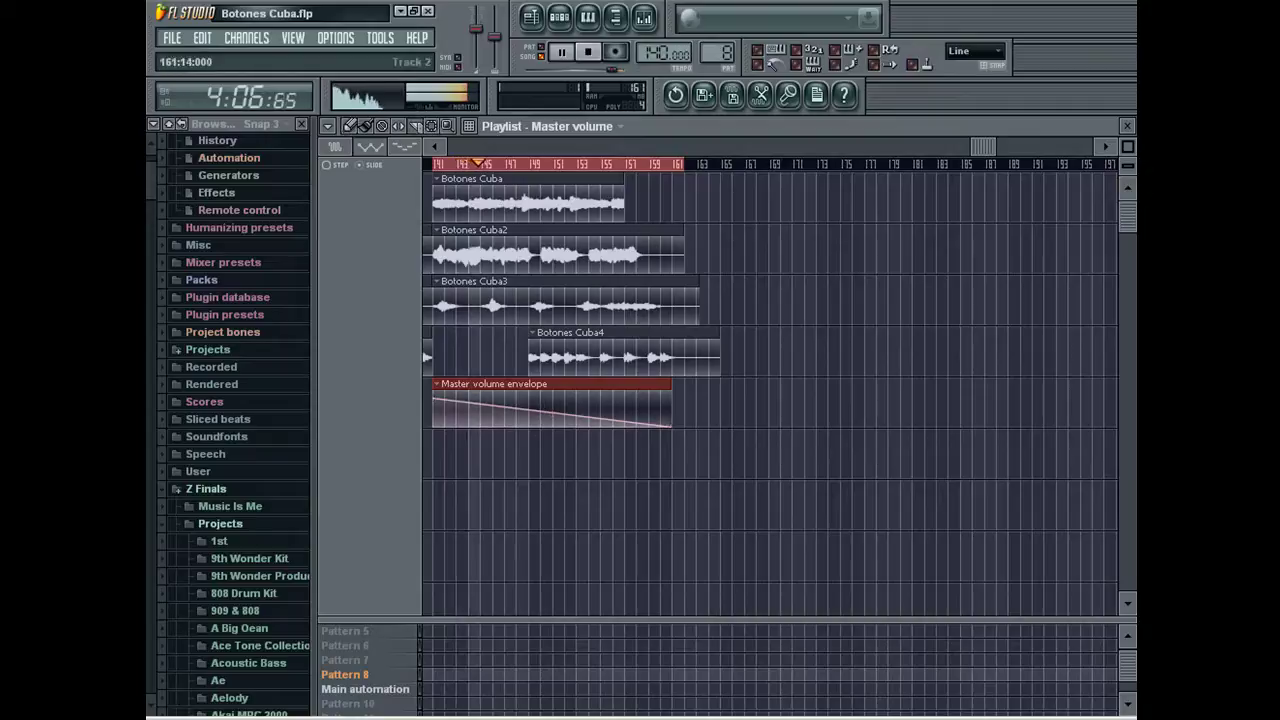
Step: Delete the parts of the Botones Cuba clips extending past the end of the master volume fade and clear the time selection
left_click(431, 126)
left_click_drag(690, 248, 680, 352)
key("Delete")
left_click(618, 164, "ctrl")
Step: Add the sample A More Sound (2) from the browser at the start of bar 1 and place it on Track 4
left_click_drag(995, 147, 450, 147)
left_click_drag(151, 178, 151, 676)
left_click_drag(248, 413, 428, 408)
mouse_move(461, 147)
left_mouse_down()
mouse_move(1070, 147)
mouse_move(450, 147)
left_mouse_up()
left_click_drag(1128, 147, 1128, 105)
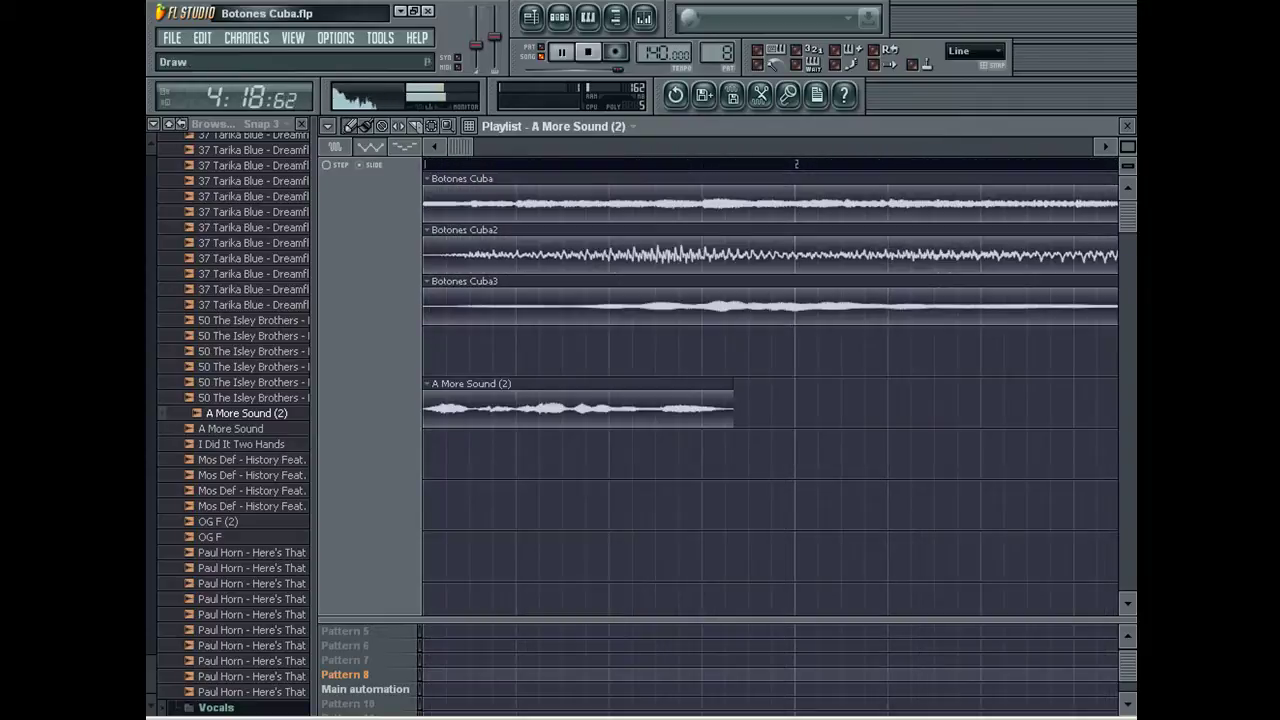
left_click_drag(540, 406, 540, 357)
Step: With snapping off, shift the rest of the arrangement to start just before A More Sound (2) ends, then restore Line snapping
key("ctrl+a")
left_click_drag(540, 357, 300, 227)
key("ctrl+d")
left_click(975, 51)
left_click(970, 115)
key("ctrl+a")
right_click(300, 227)
right_click(562, 200)
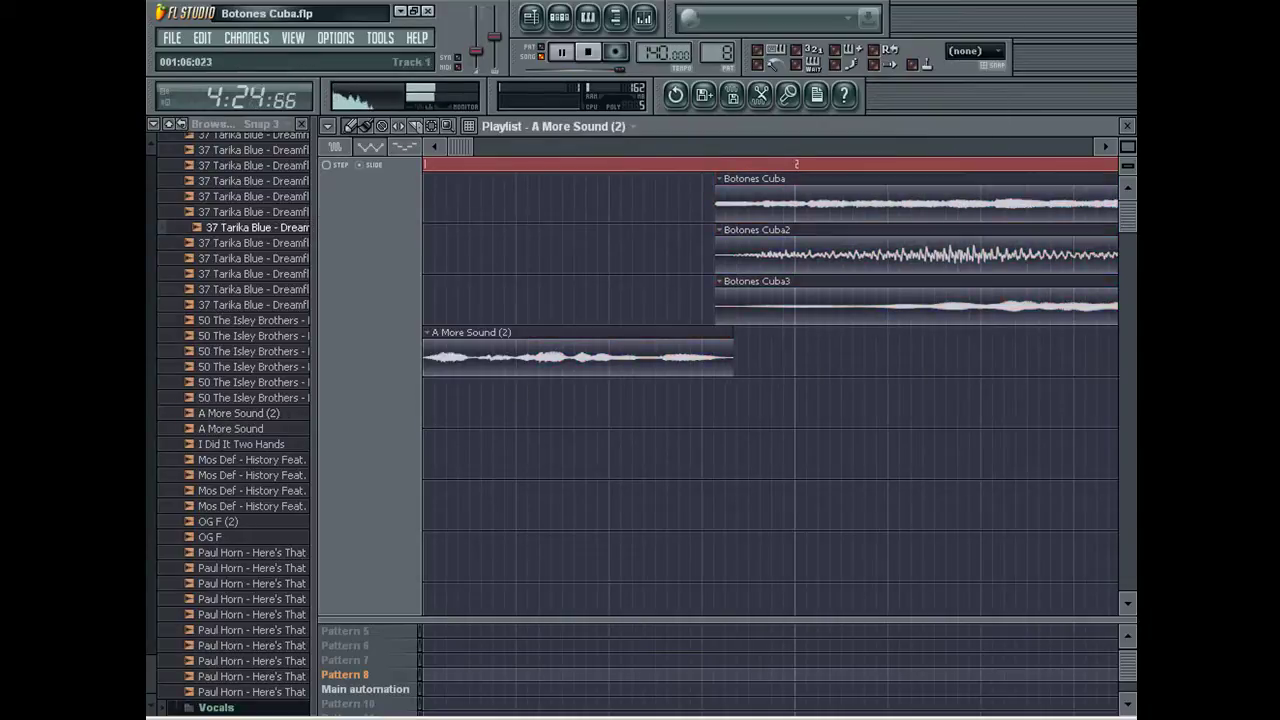
left_click(975, 51)
left_click(970, 78)
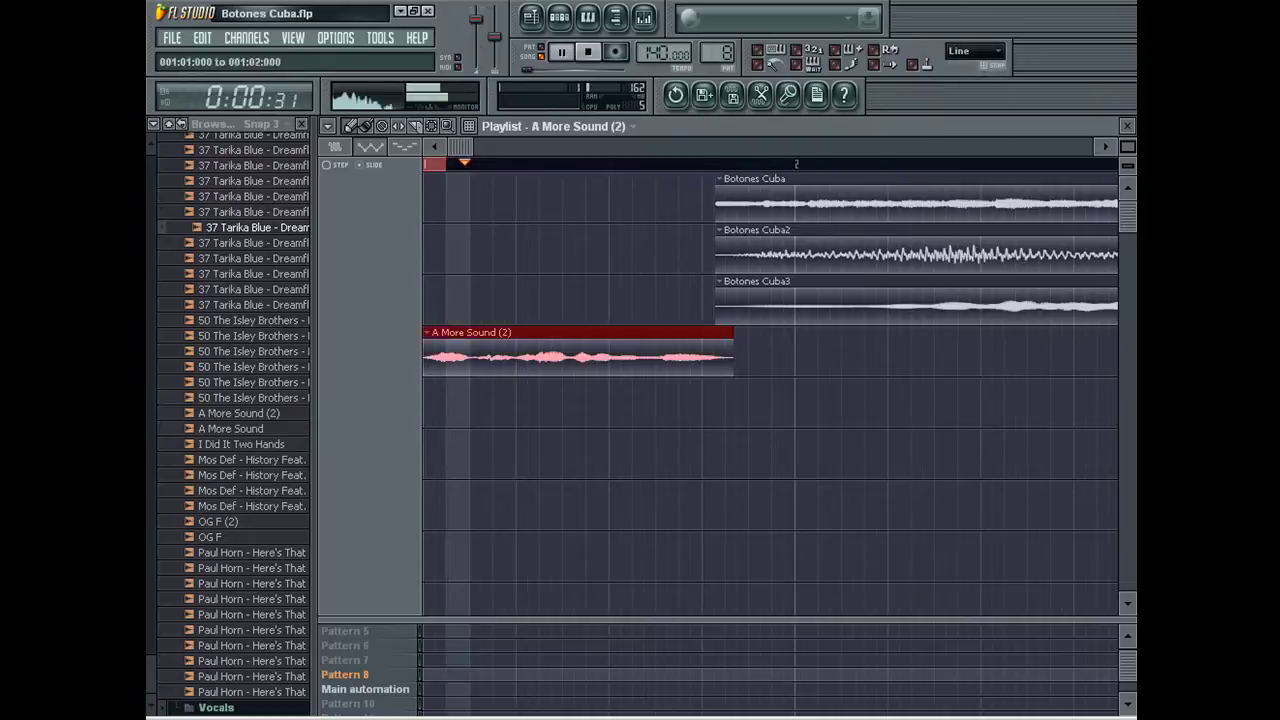
Step: Create automation clips for the master pitch and the master volume over the first step of bar 1
left_click(560, 357)
right_click(493, 36)
left_click(560, 144)
right_click(475, 30)
left_click(545, 146)
Step: Stop playback, delete the Master pitch automation channel and display all channels again
key("space")
mouse_move(458, 147)
left_mouse_down()
mouse_move(491, 147)
mouse_move(477, 147)
left_mouse_up()
key("F5")
left_click(404, 196)
left_click(404, 196)
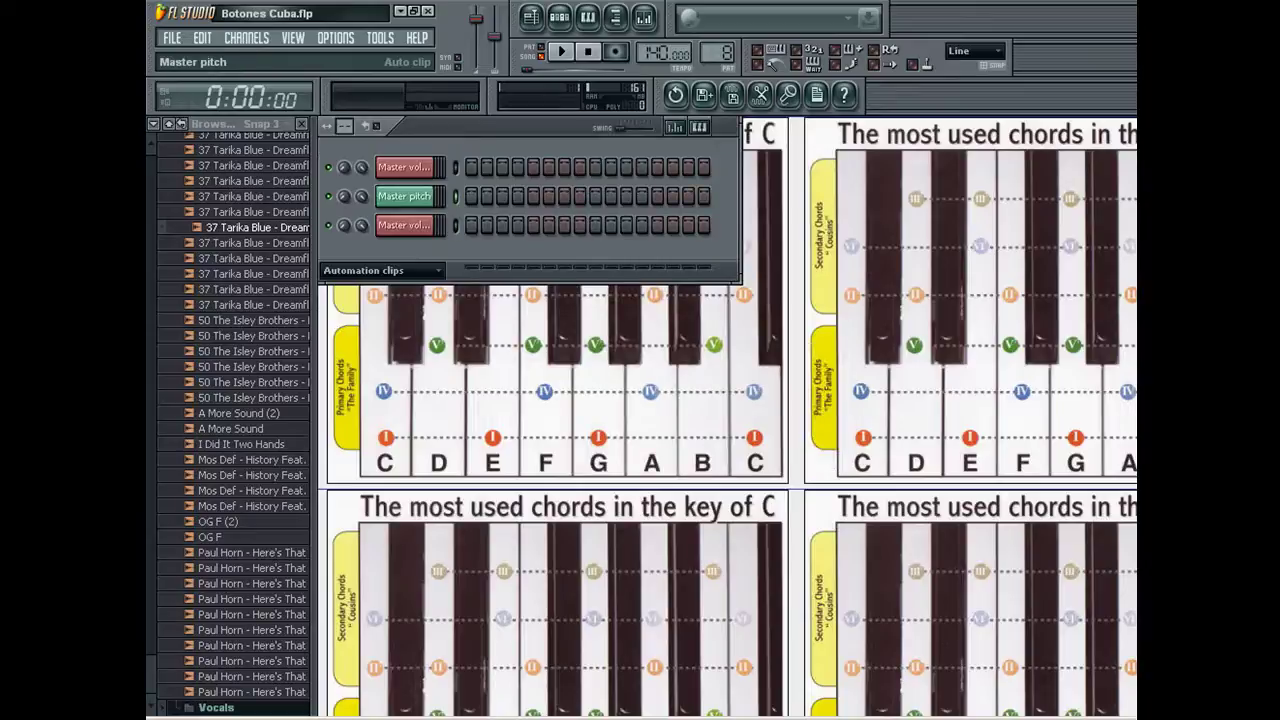
key("alt+Delete")
key("Return")
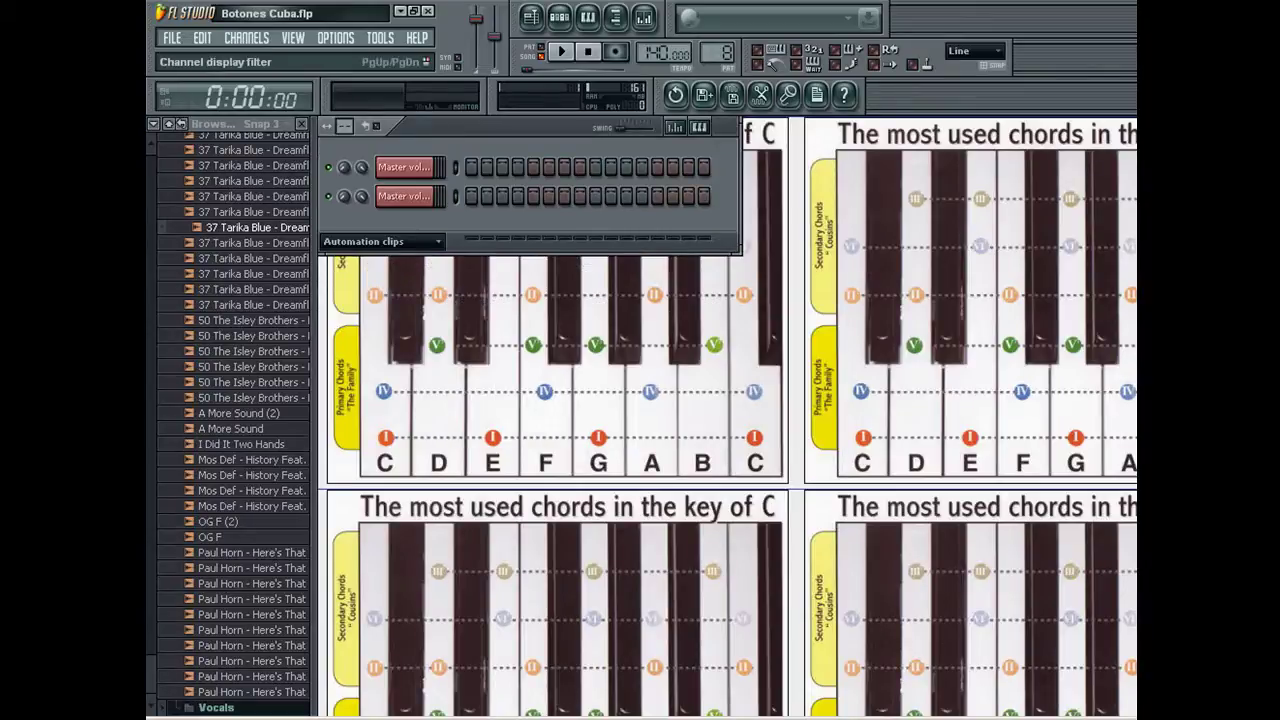
left_click(384, 242)
left_click(386, 260)
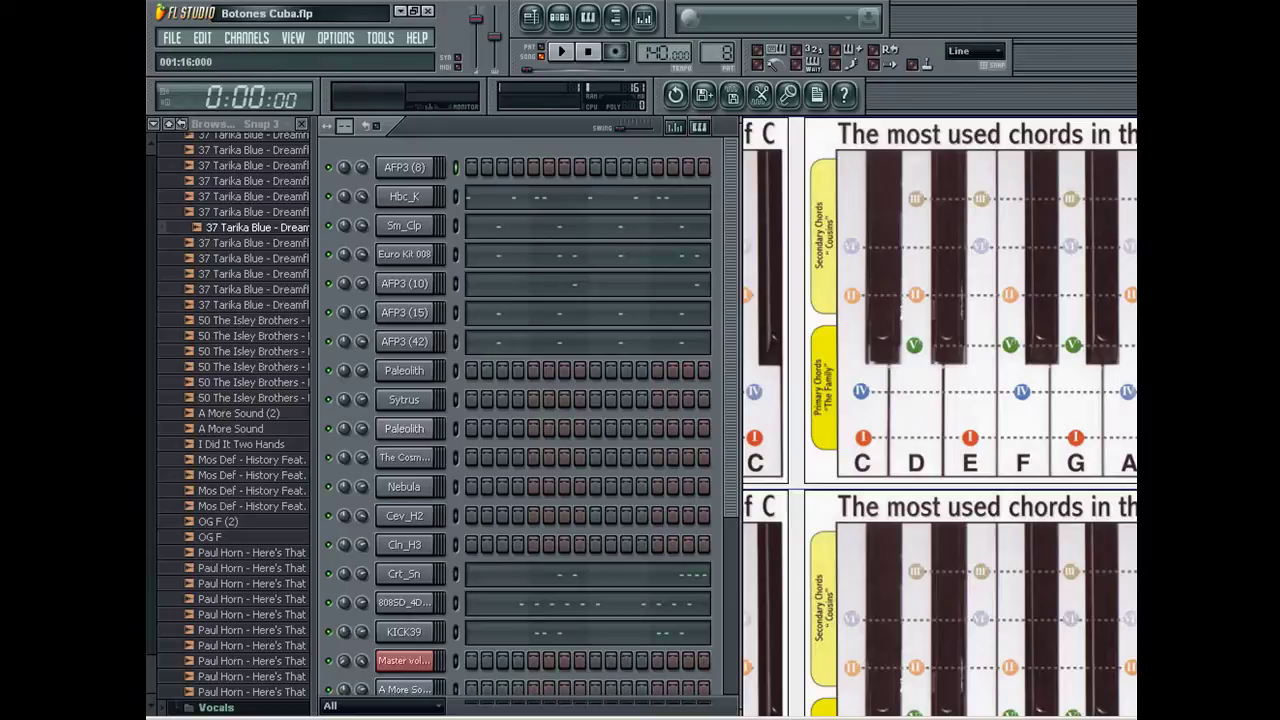
mouse_move(731, 330)
left_mouse_down()
mouse_move(731, 449)
mouse_move(731, 328)
left_mouse_up()
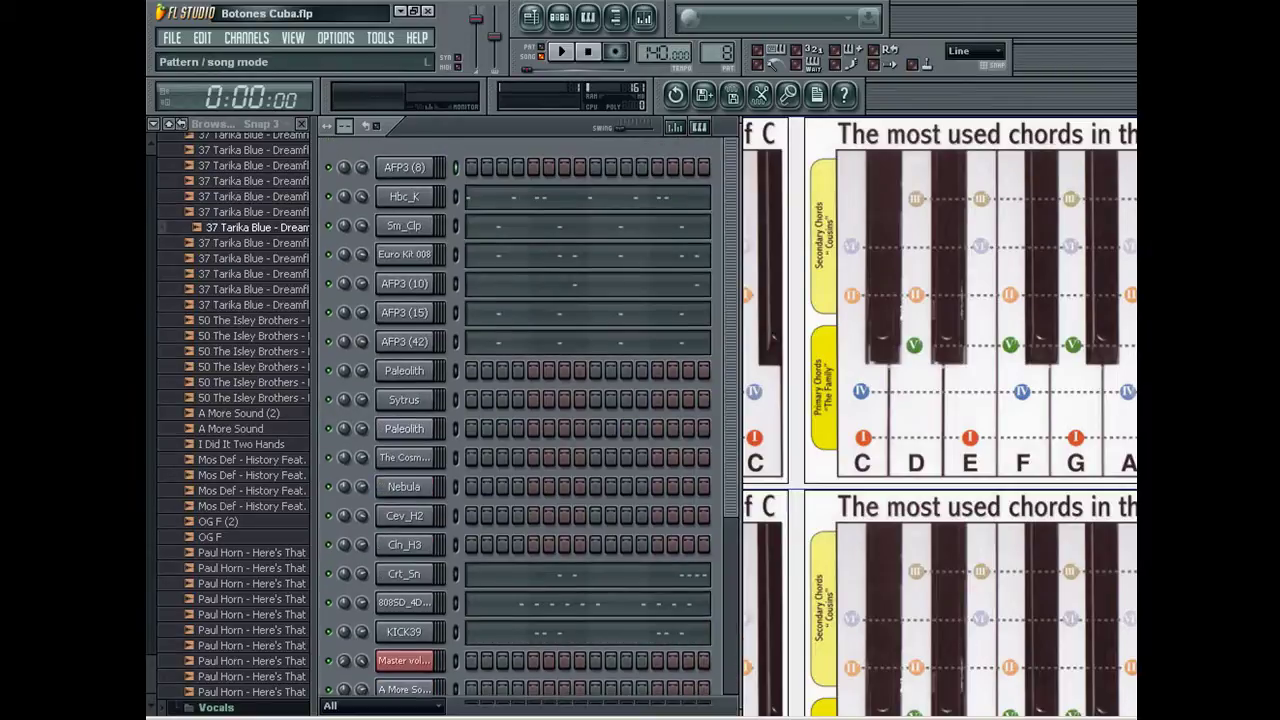
Step: Play the arrangement from the start and check the sample settings of A More Sound (2)
left_click(531, 17)
left_click(562, 51)
double_click(548, 348)
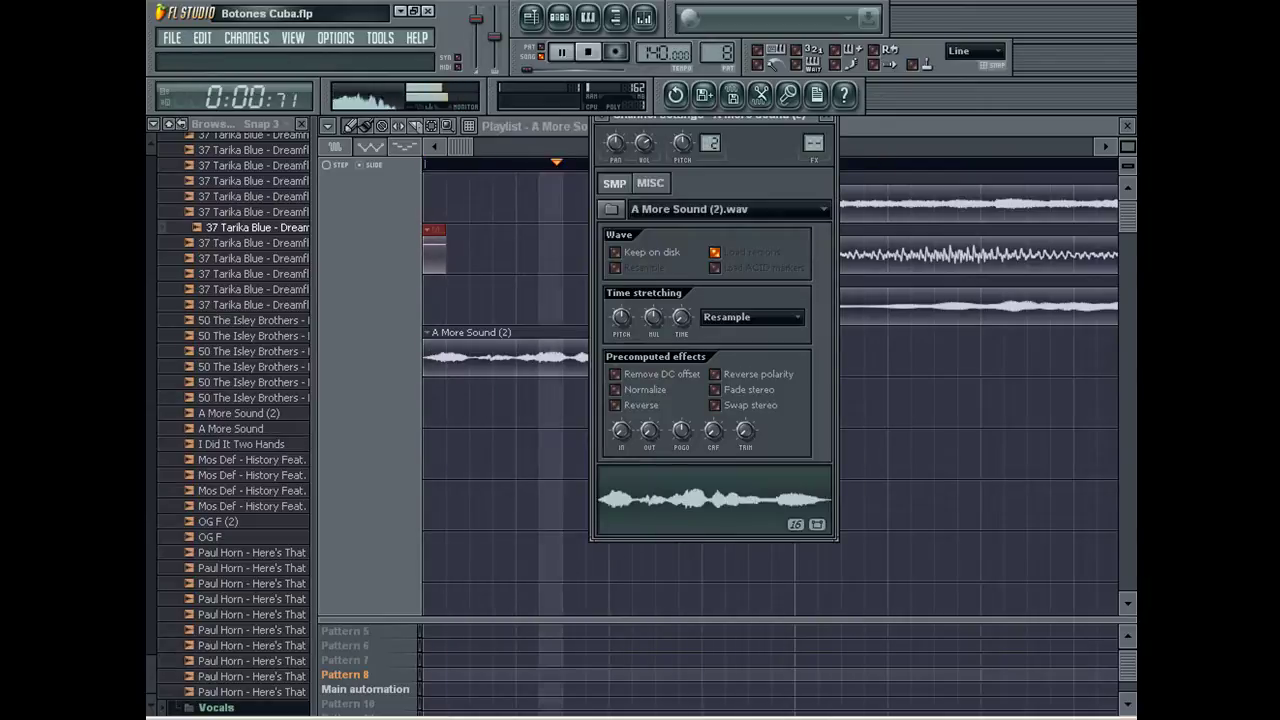
left_click(826, 118)
Step: Close the browser and the playlist, leaving the channel list in view
left_click(301, 125)
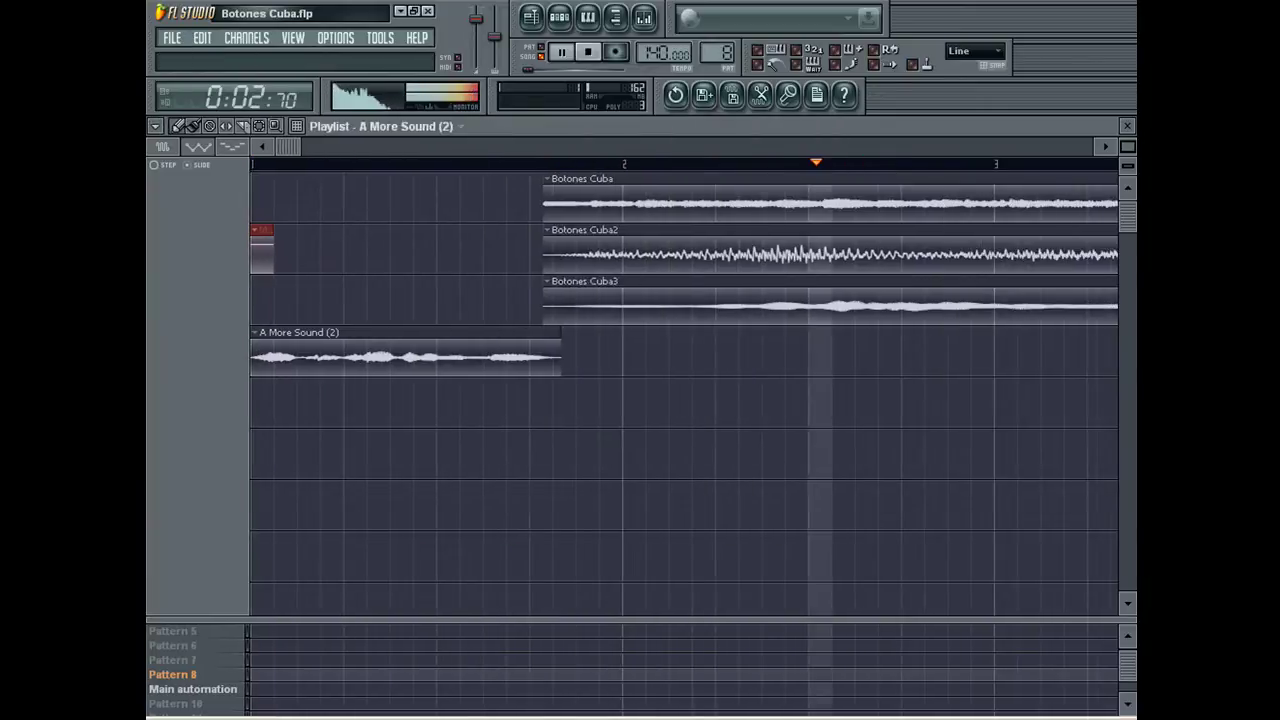
left_click(172, 38)
left_click(733, 95)
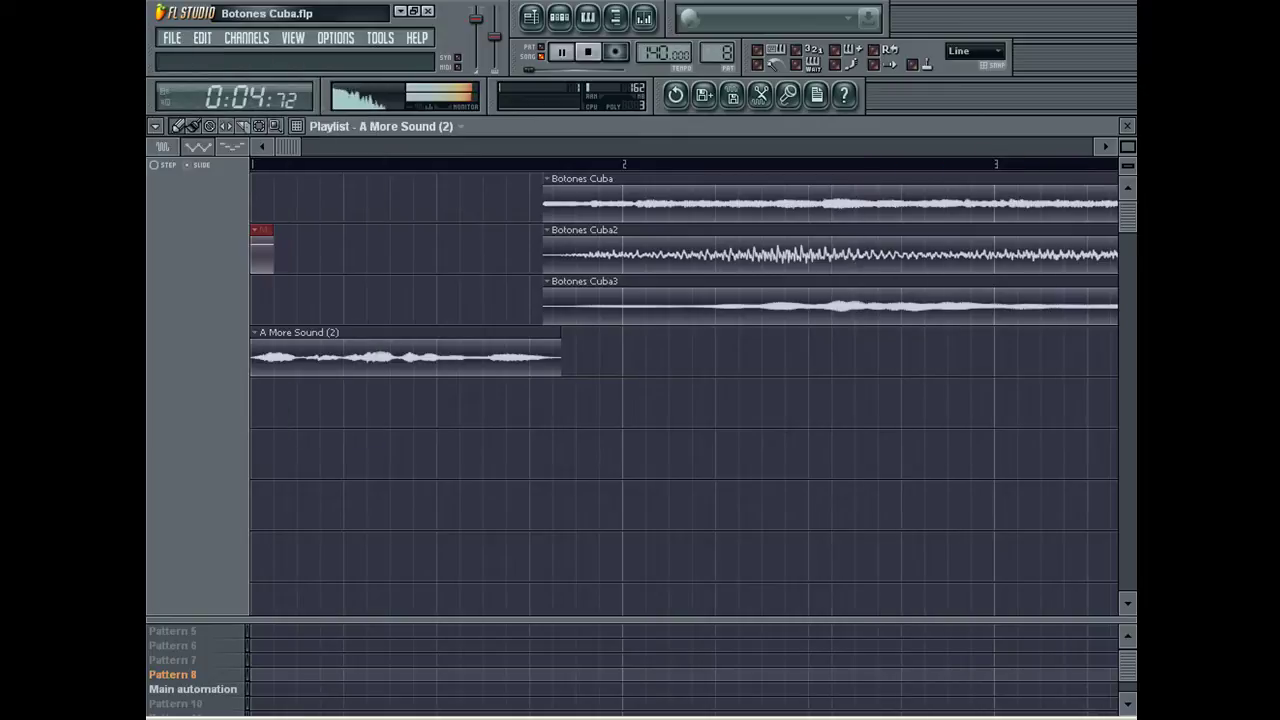
left_click(1128, 126)
left_click(218, 329)
left_click(218, 347)
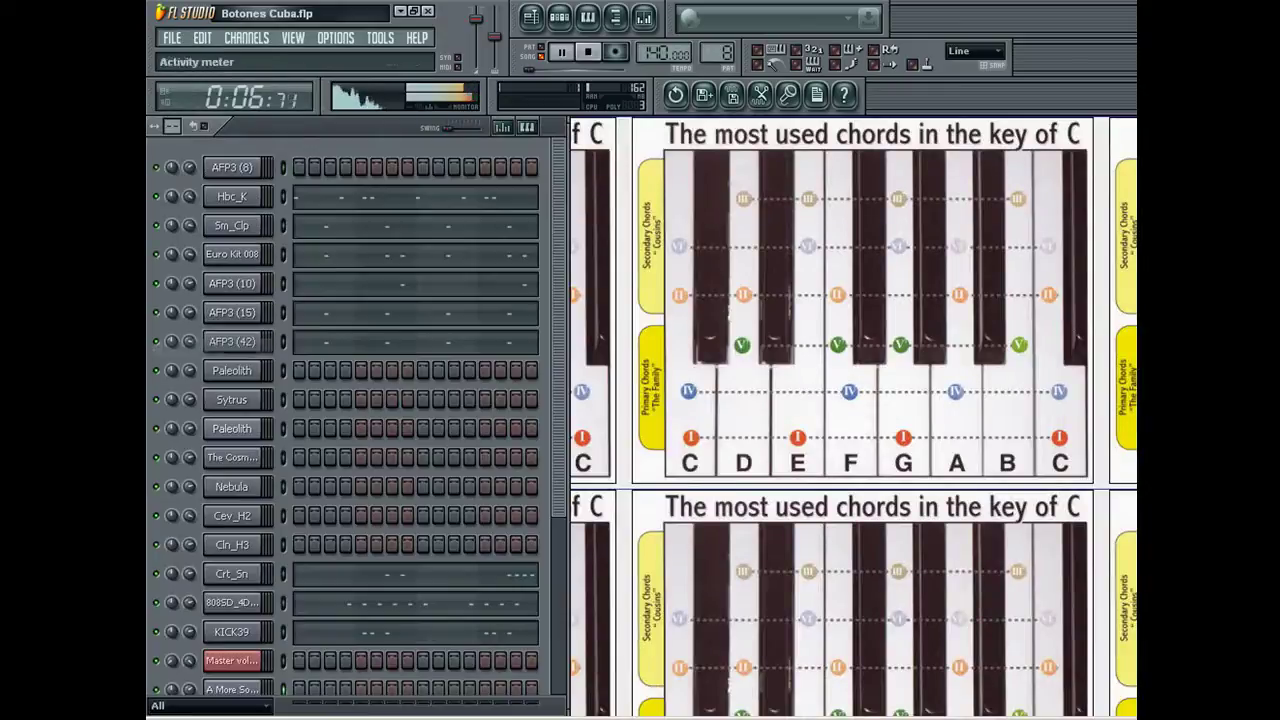
scroll(425, 400, "down", 3)
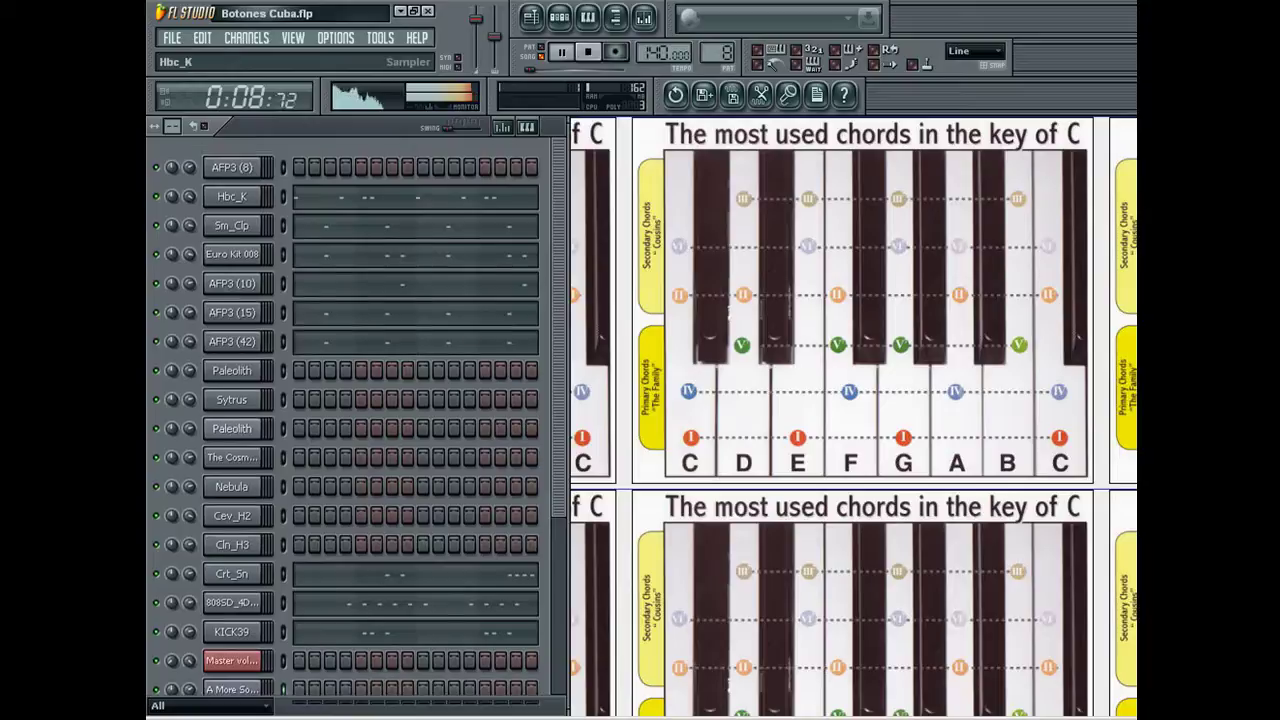
Step: Raise the mid equalizer band slightly and lower its frequency on mixer Insert 6, the Hbc_K channel's track
left_click(232, 196)
left_click_drag(641, 143, 641, 125)
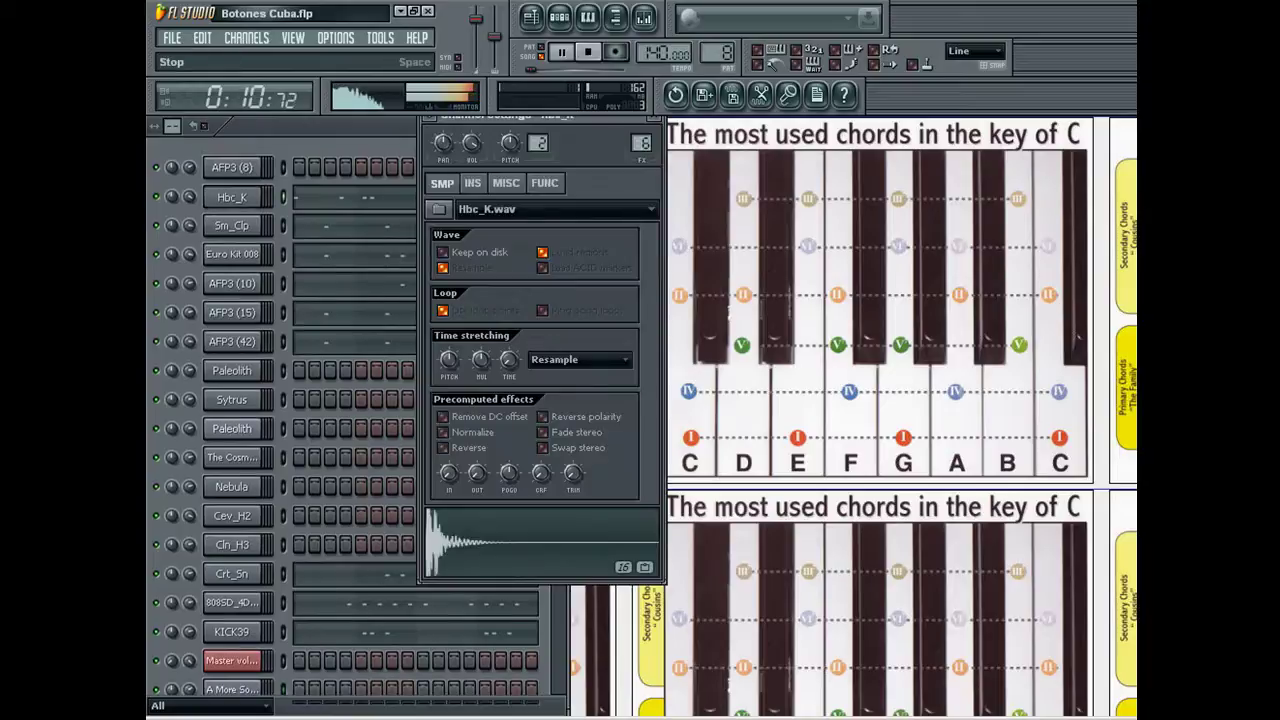
left_click(644, 17)
left_click_drag(795, 442, 795, 438)
mouse_move(795, 497)
left_mouse_down()
mouse_move(795, 535)
mouse_move(795, 522)
left_mouse_up()
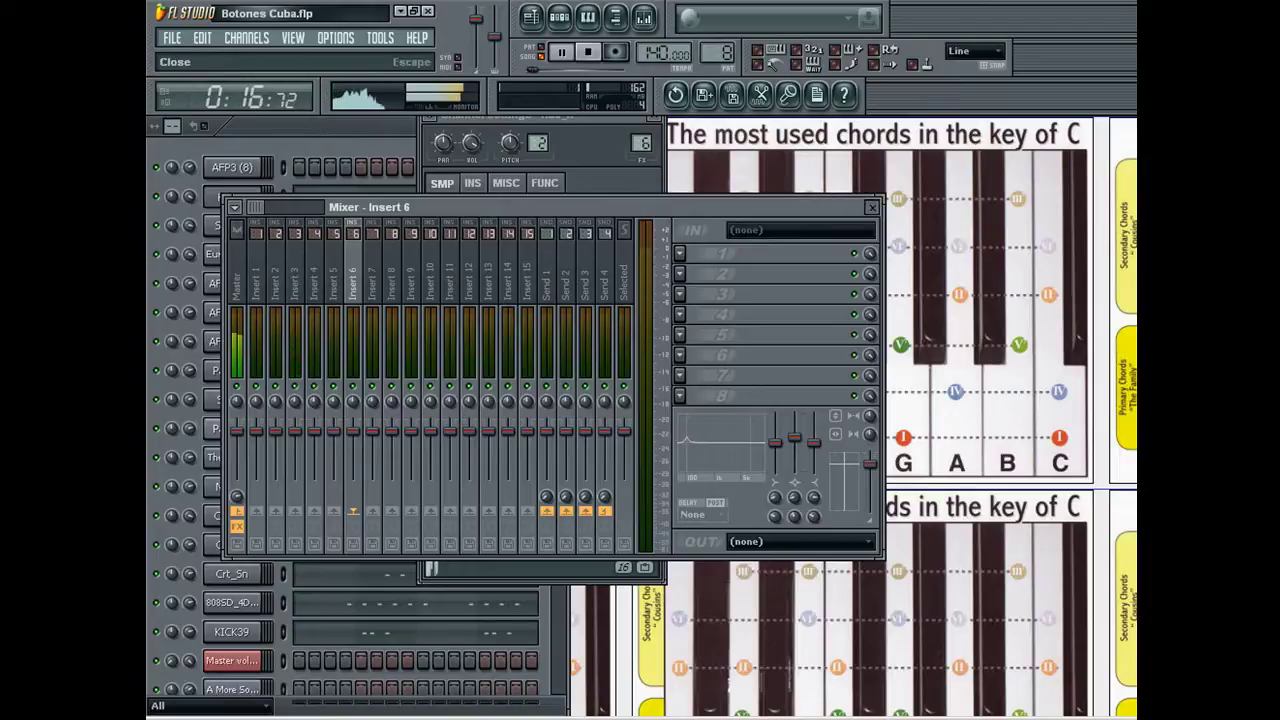
Step: Close the mixer and the Hbc_K channel settings and save the project
left_click(872, 207)
left_click(655, 119)
left_click(172, 38)
left_click(186, 118)
Step: Show the browser with all its folders collapsed and save the project again
left_click(560, 18)
left_click(616, 18)
left_click(616, 18)
left_click(616, 18)
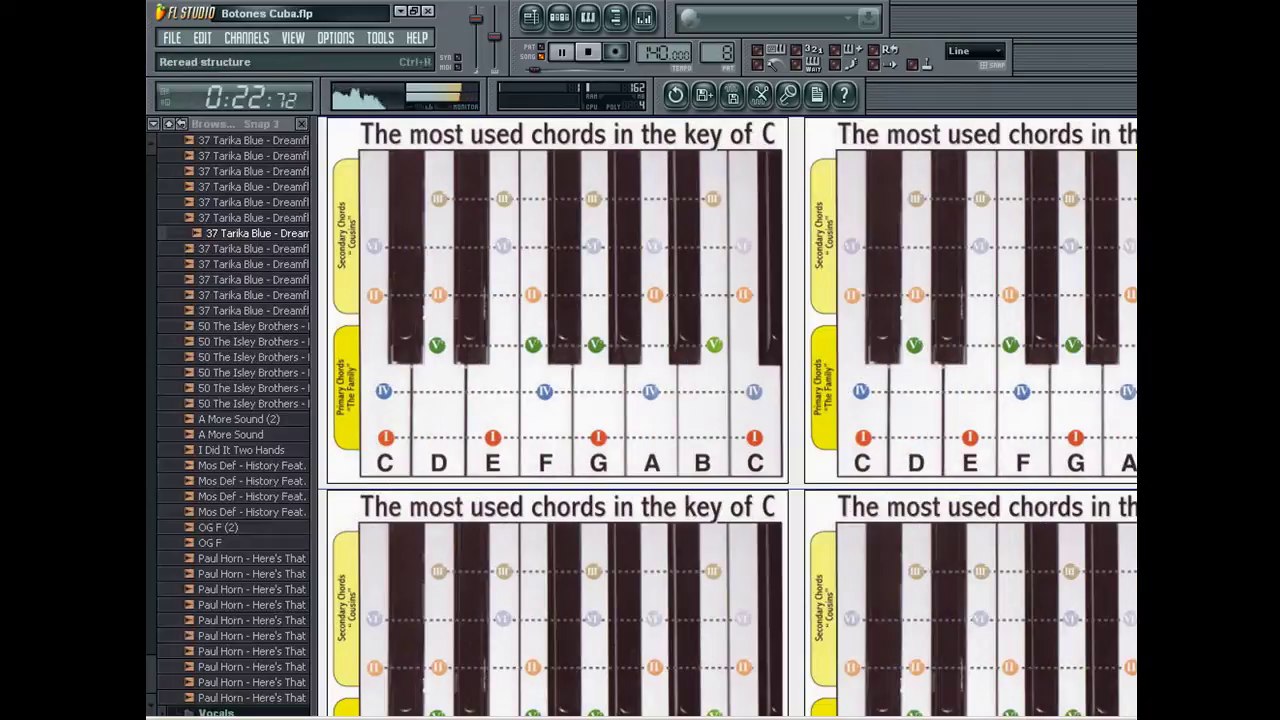
left_click(168, 124)
left_click(172, 38)
left_click(186, 118)
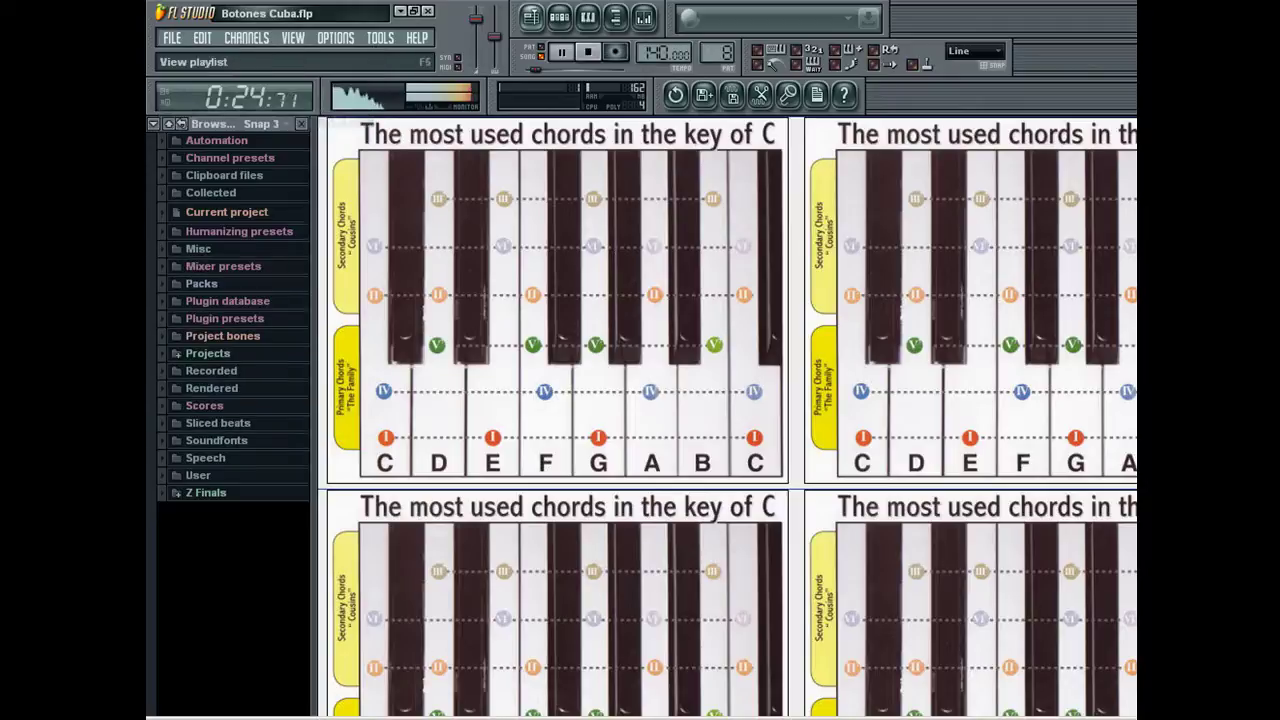
Step: Close the playlist, channel list and browser, and save Botones Cuba.flp
left_click(559, 18)
left_click(531, 18)
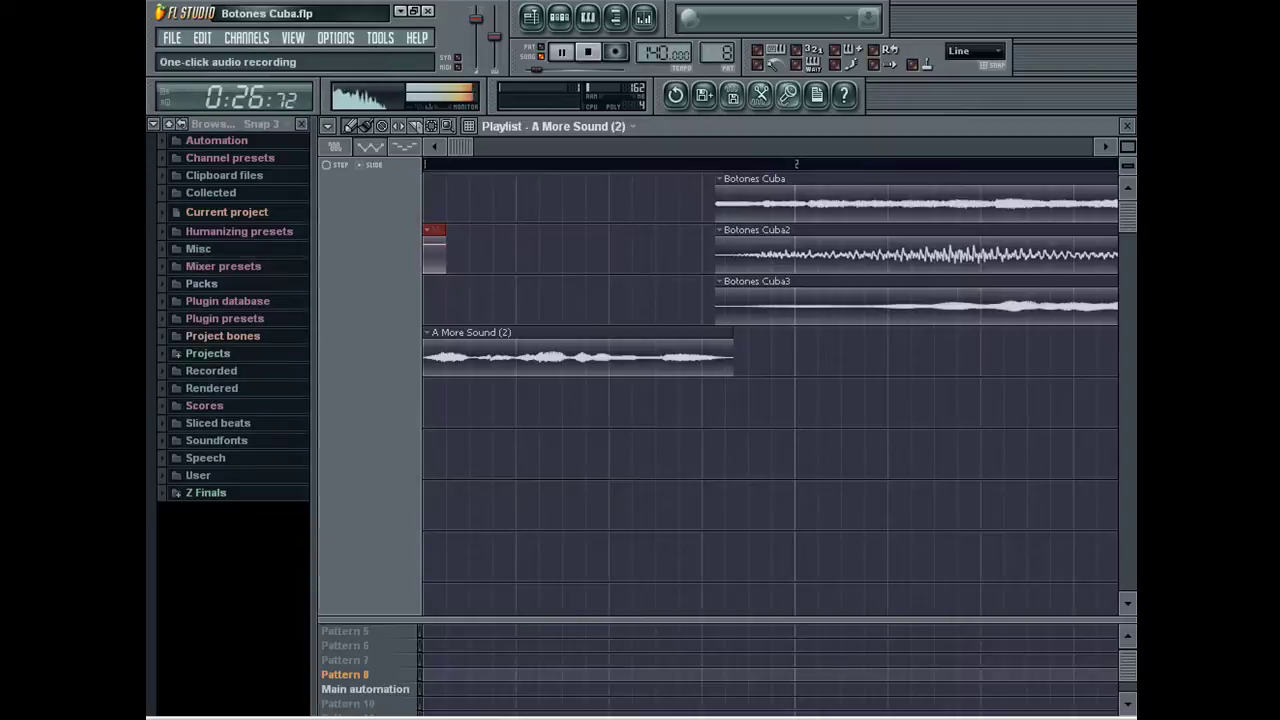
left_click(1127, 126)
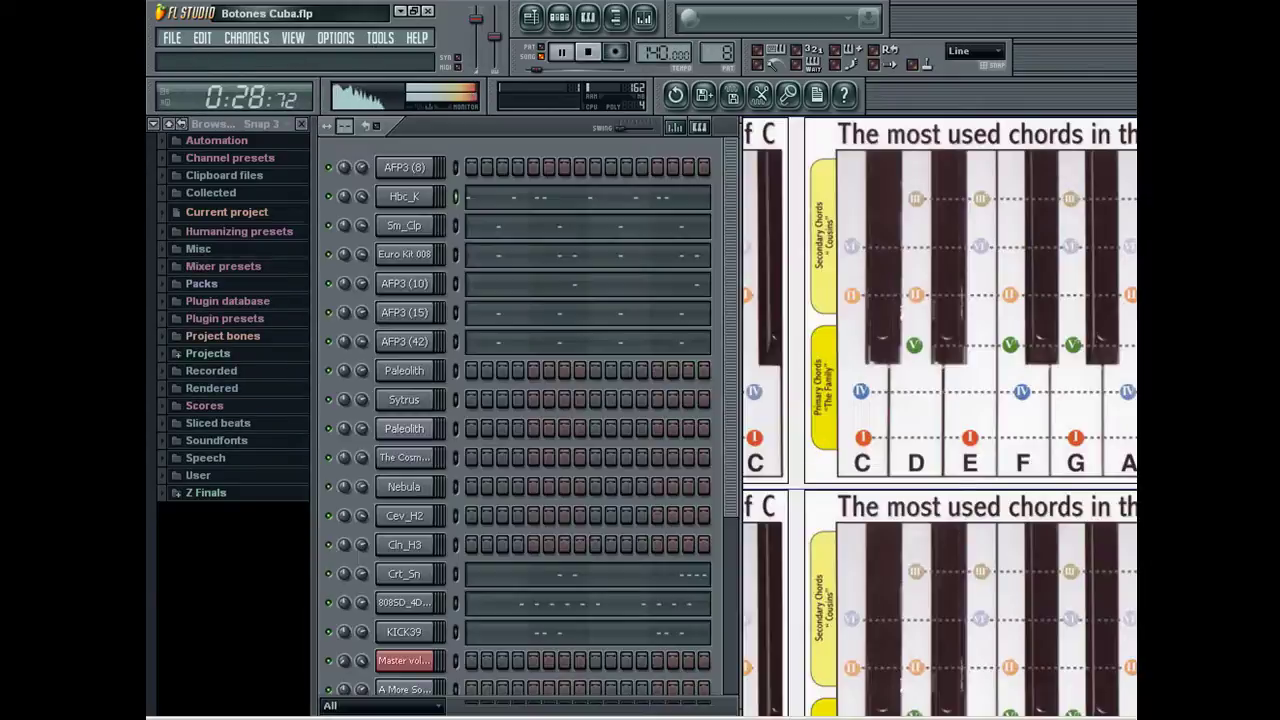
left_click(559, 18)
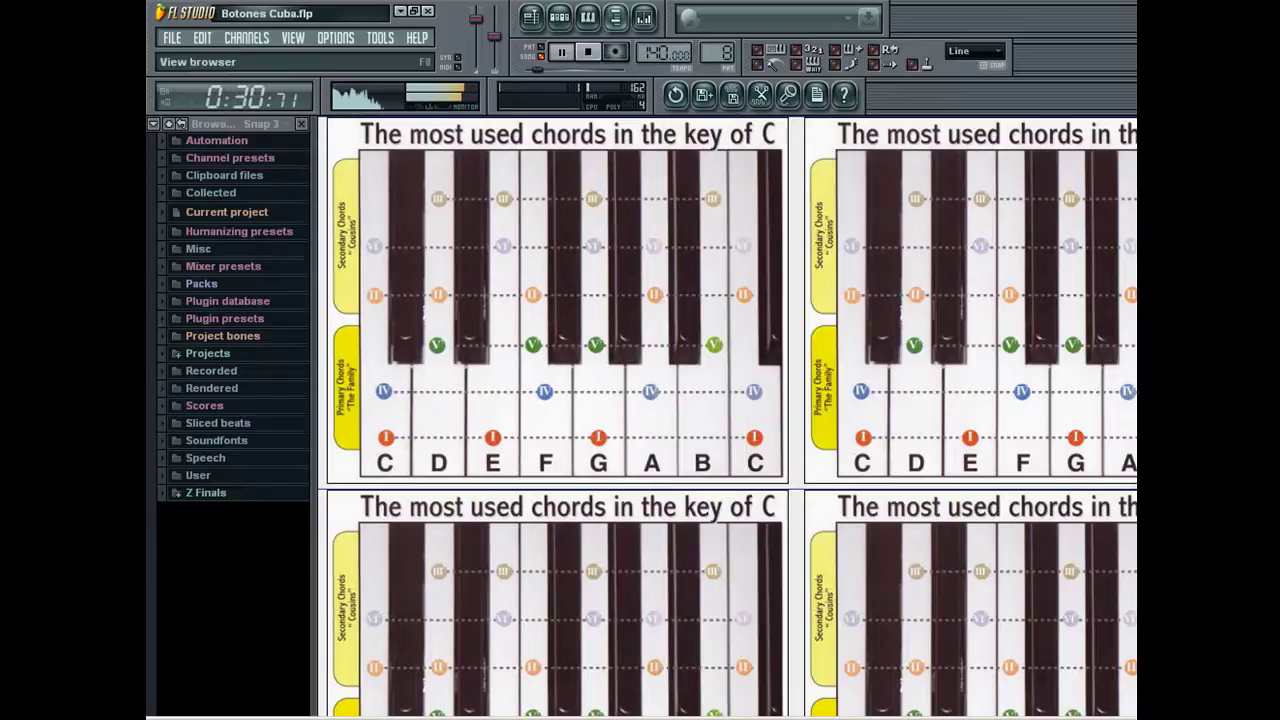
left_click(615, 18)
left_click(172, 38)
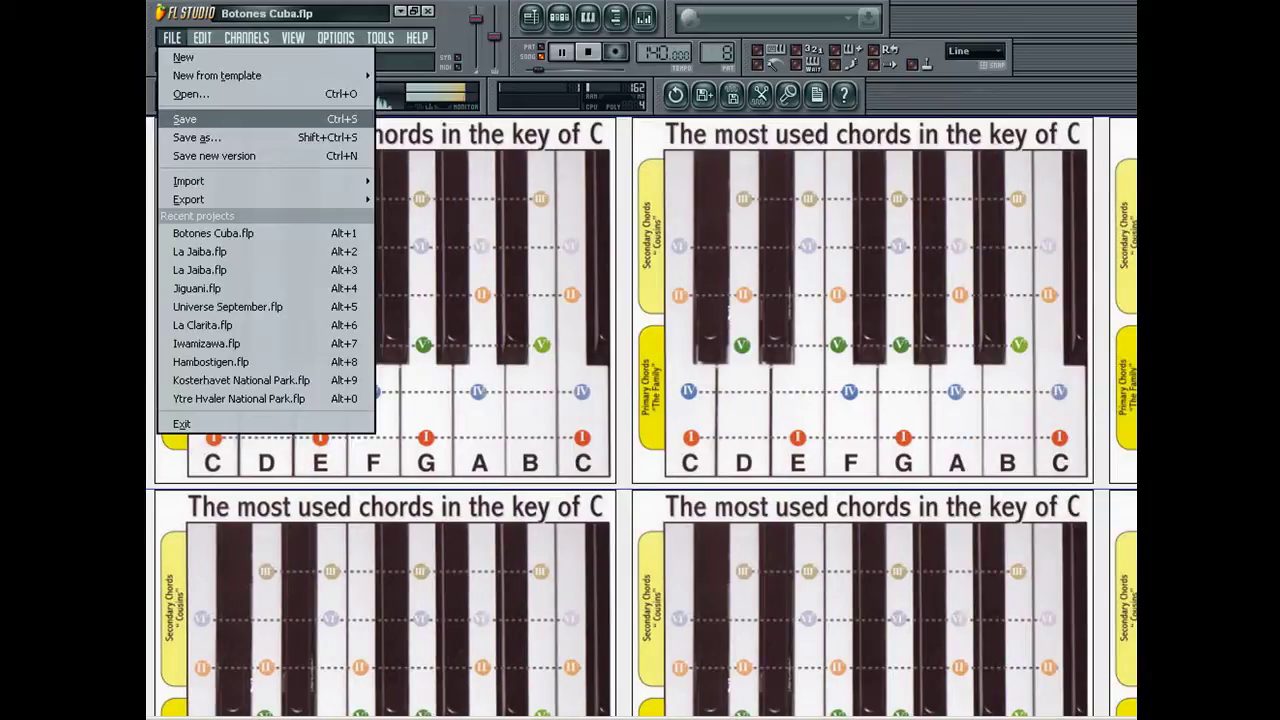
left_click(185, 118)
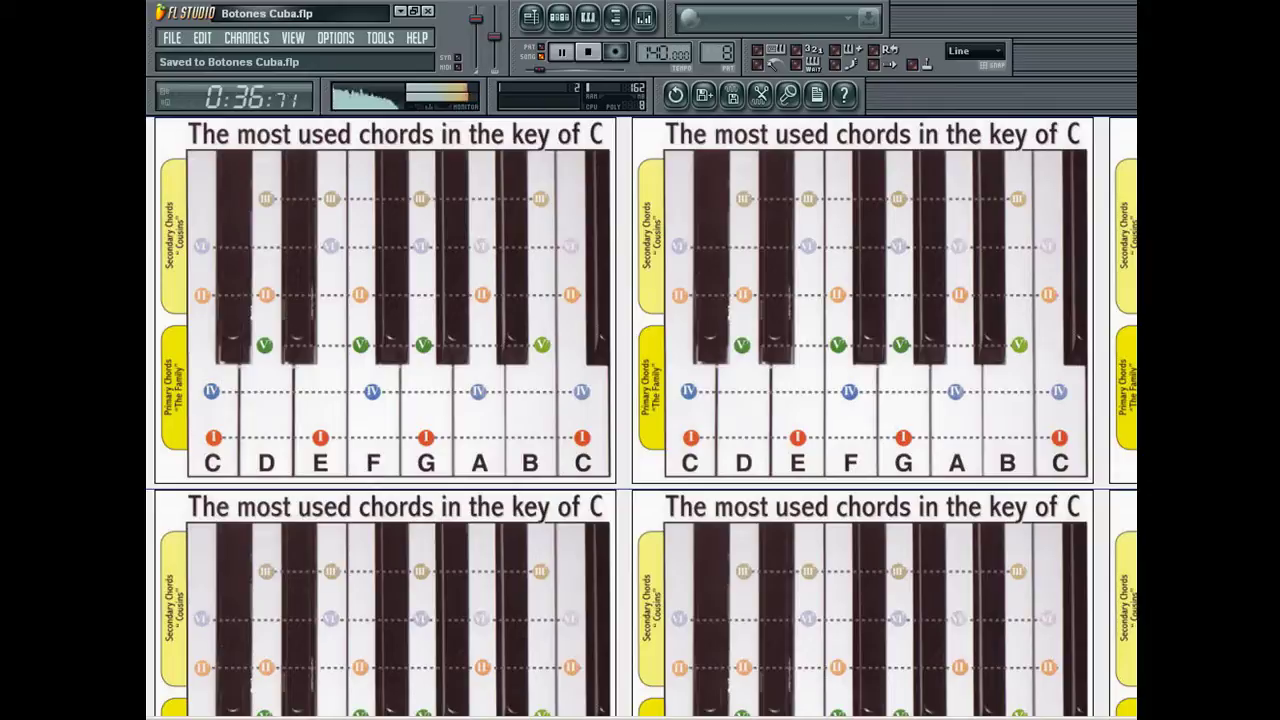
key("alt+Tab")
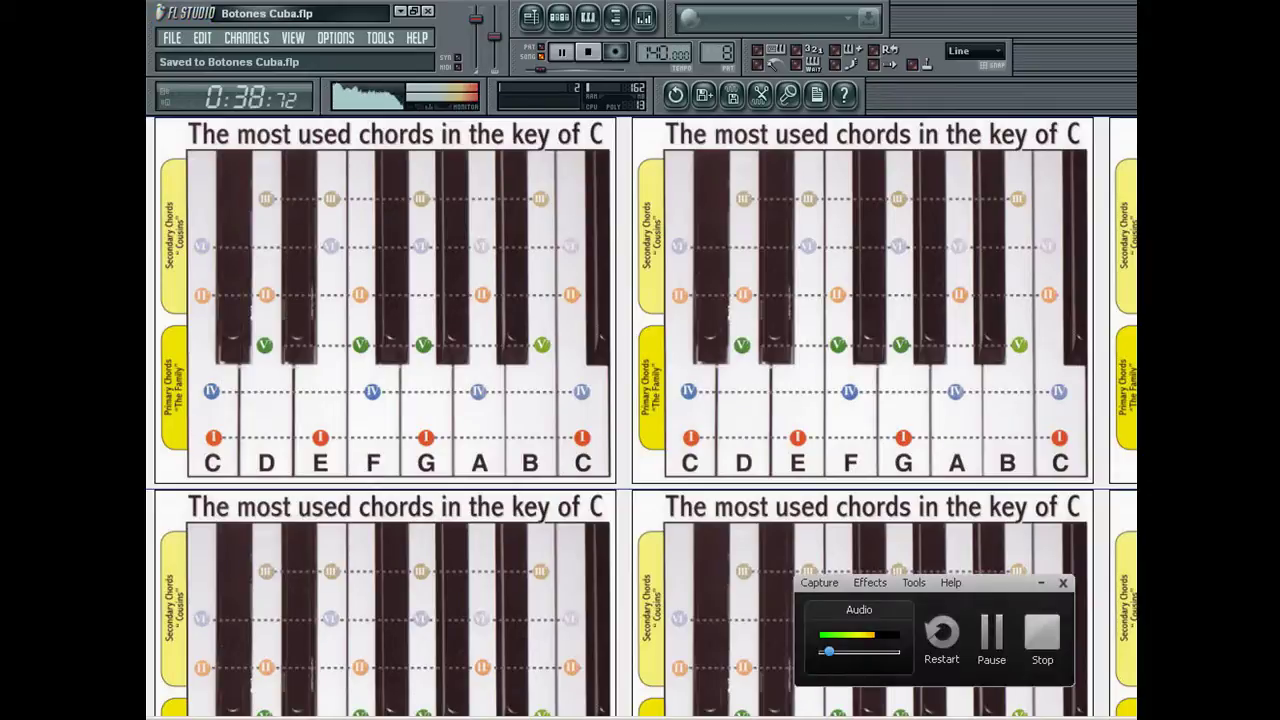
left_click(1041, 583)
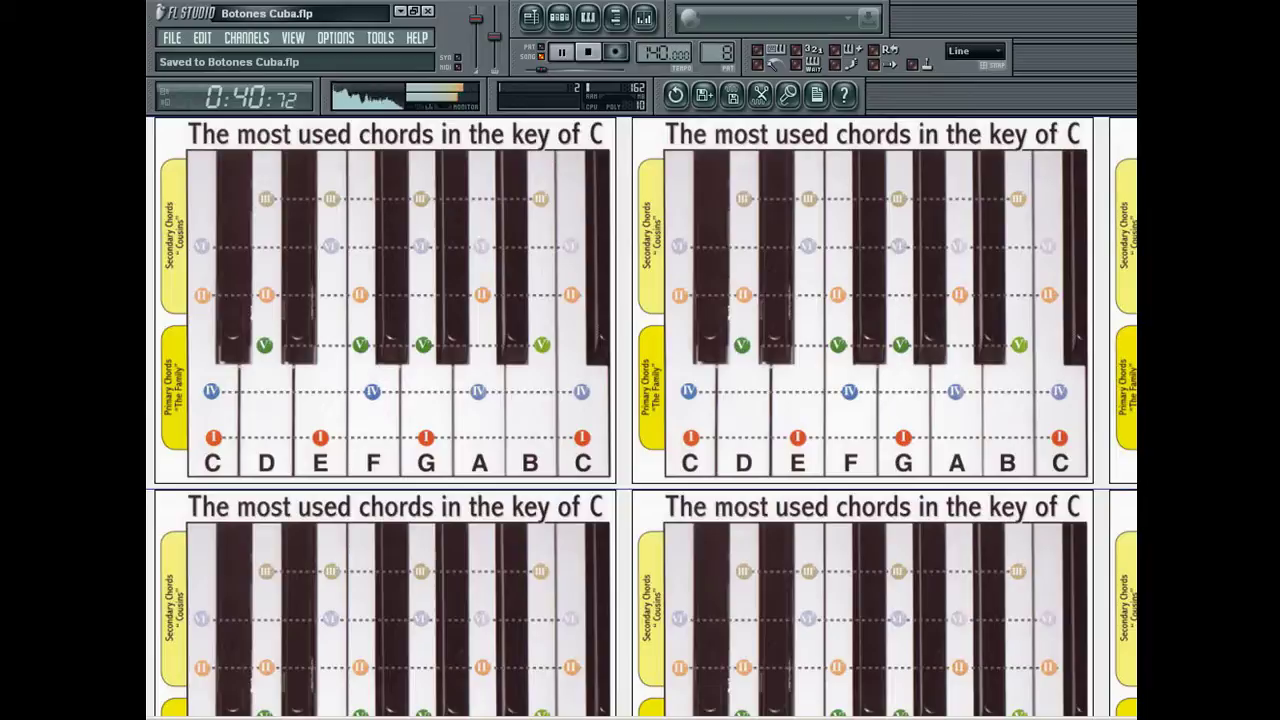